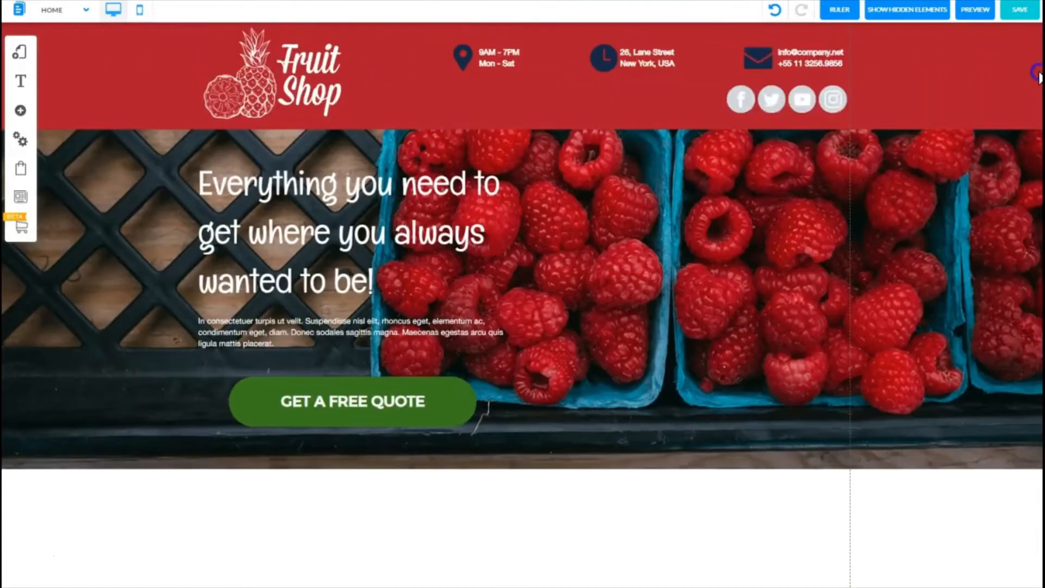
Step: Add a Standard (Dark Blue) banner section below the hero area of the page
{"action": "scroll", "coordinate": [1028, 218], "scroll_direction": "down", "scroll_amount": 5}
{"action": "scroll", "coordinate": [1018, 266], "scroll_direction": "up", "scroll_amount": 1}
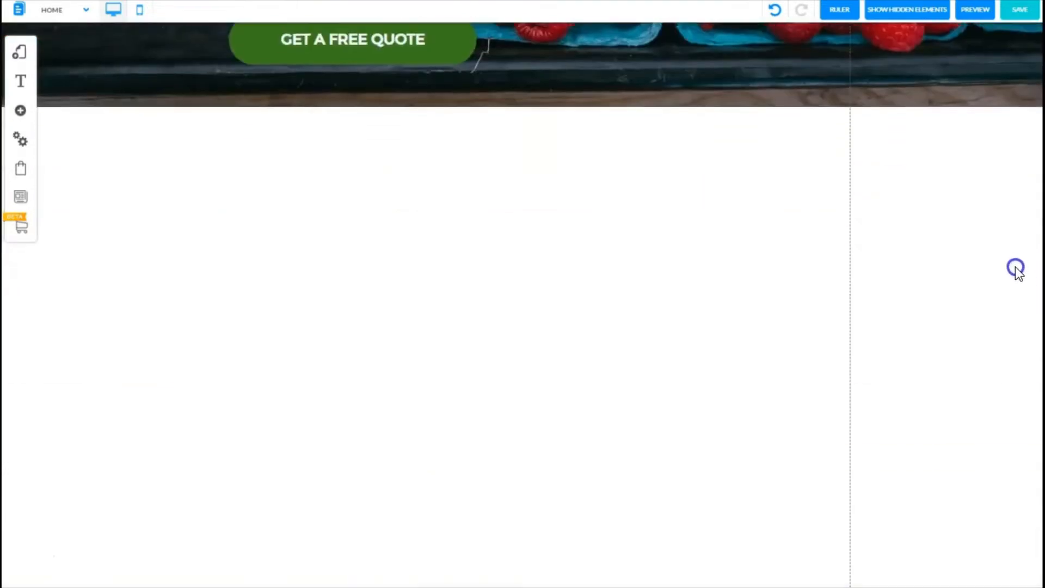
{"action": "scroll", "coordinate": [1013, 274], "scroll_direction": "down", "scroll_amount": 1}
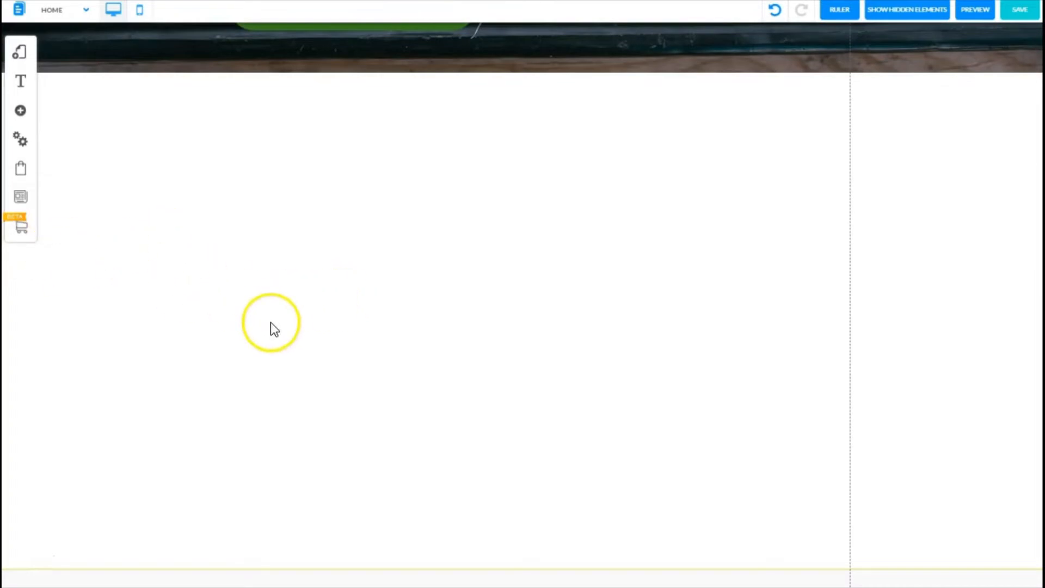
{"action": "left_click", "coordinate": [19, 112]}
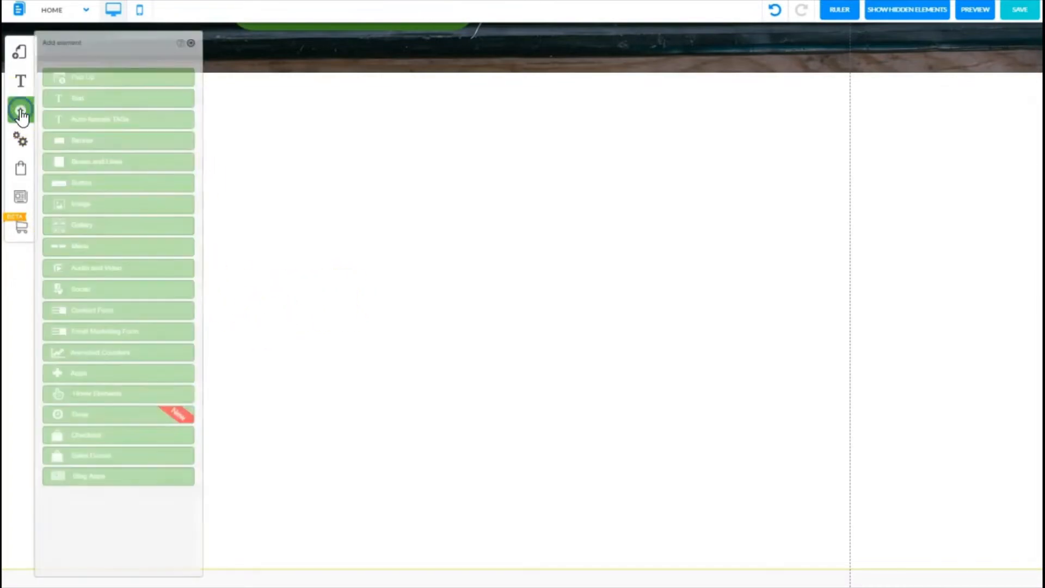
{"action": "left_click", "coordinate": [79, 140]}
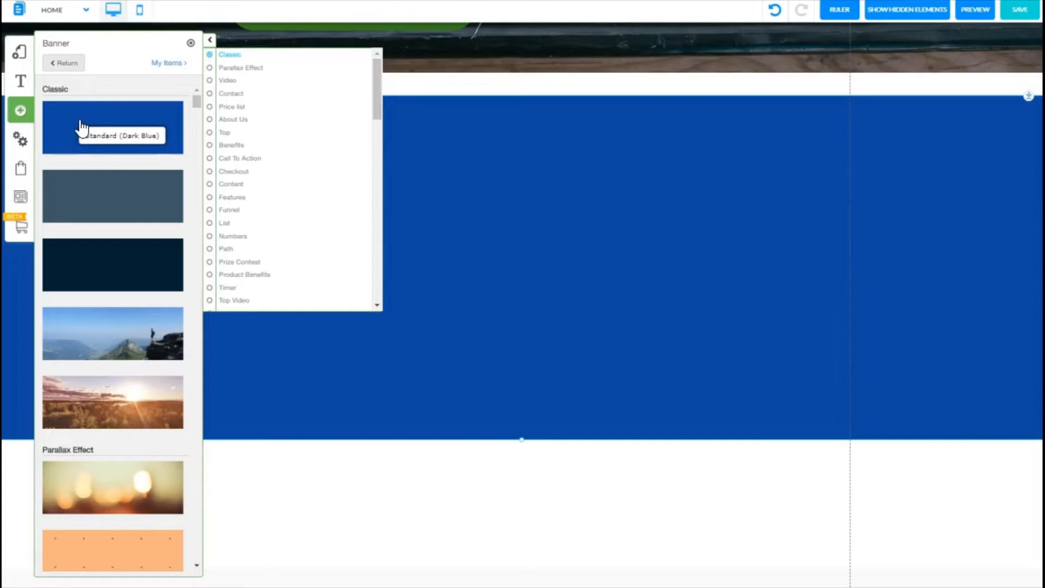
{"action": "left_click", "coordinate": [499, 162]}
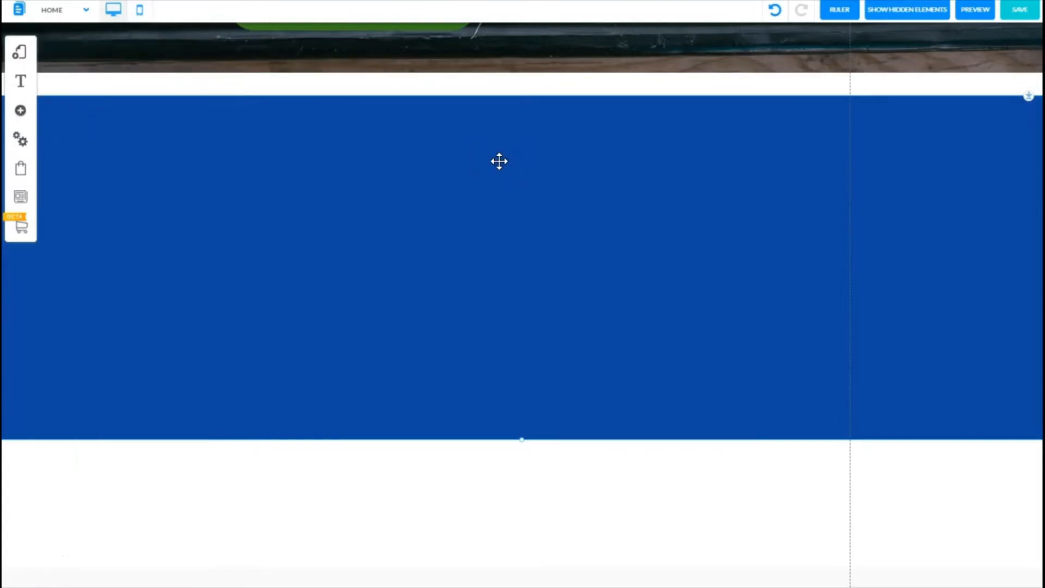
Step: Set the banner's background colour to white and stretch its top edge up to meet the hero section
{"action": "right_click", "coordinate": [499, 161]}
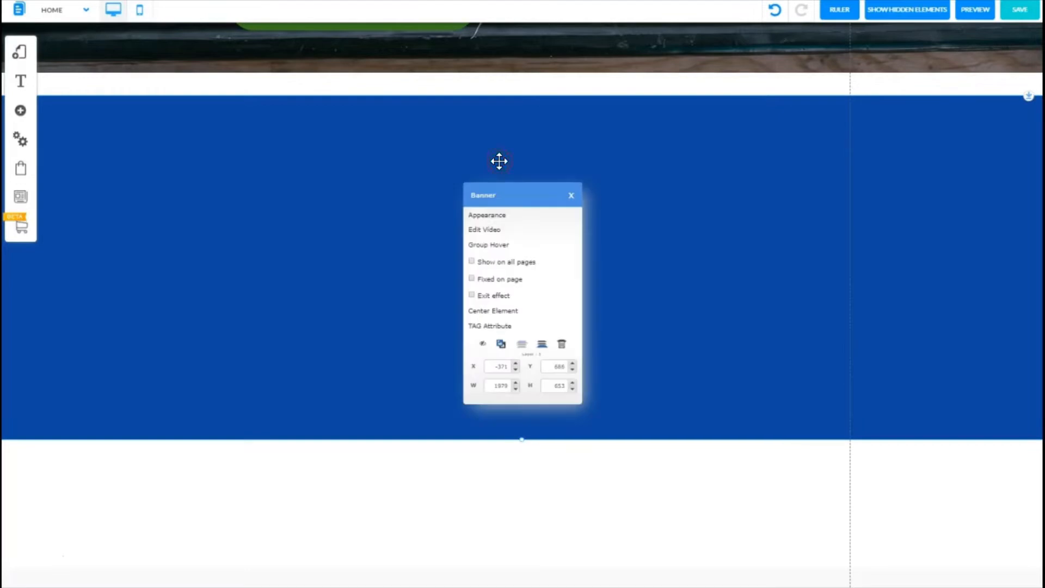
{"action": "left_click", "coordinate": [480, 217]}
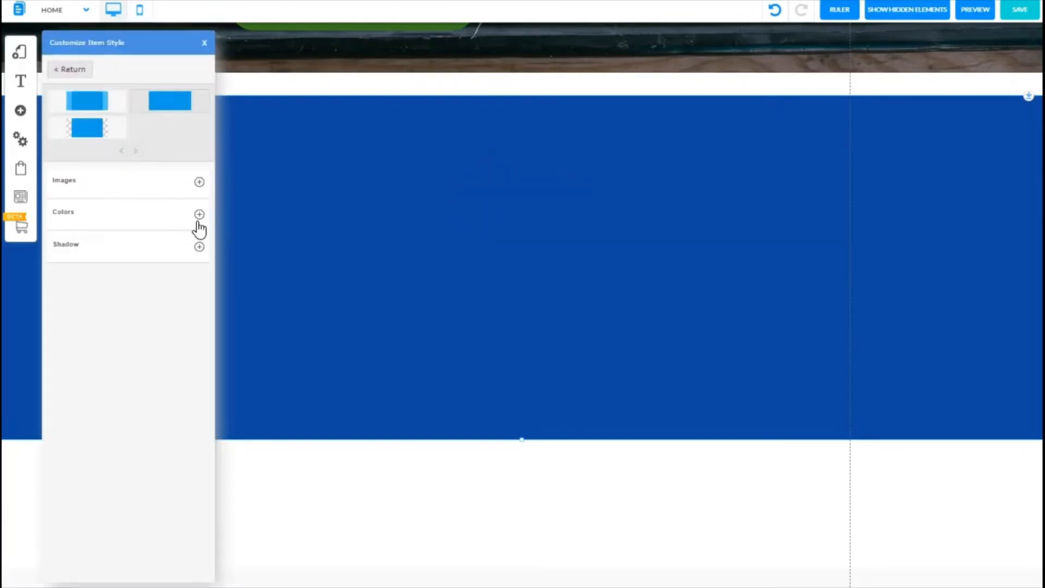
{"action": "left_click", "coordinate": [199, 214]}
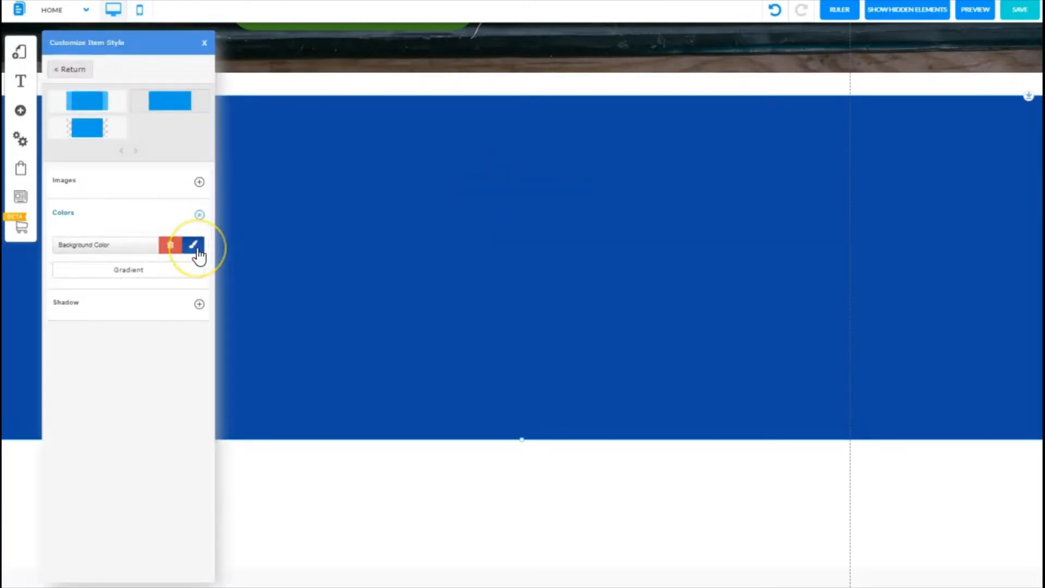
{"action": "left_click", "coordinate": [193, 244]}
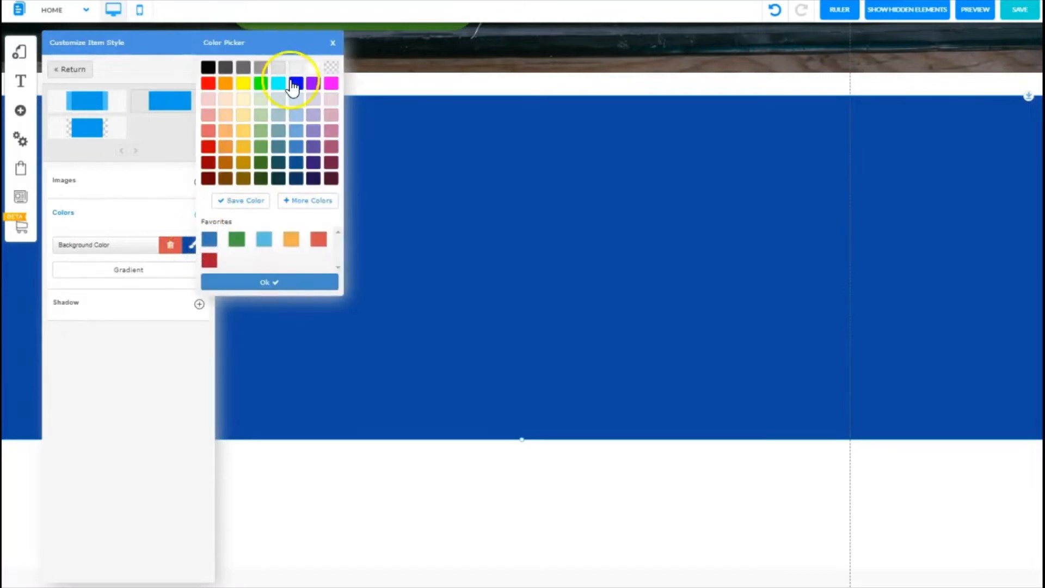
{"action": "left_click", "coordinate": [313, 67]}
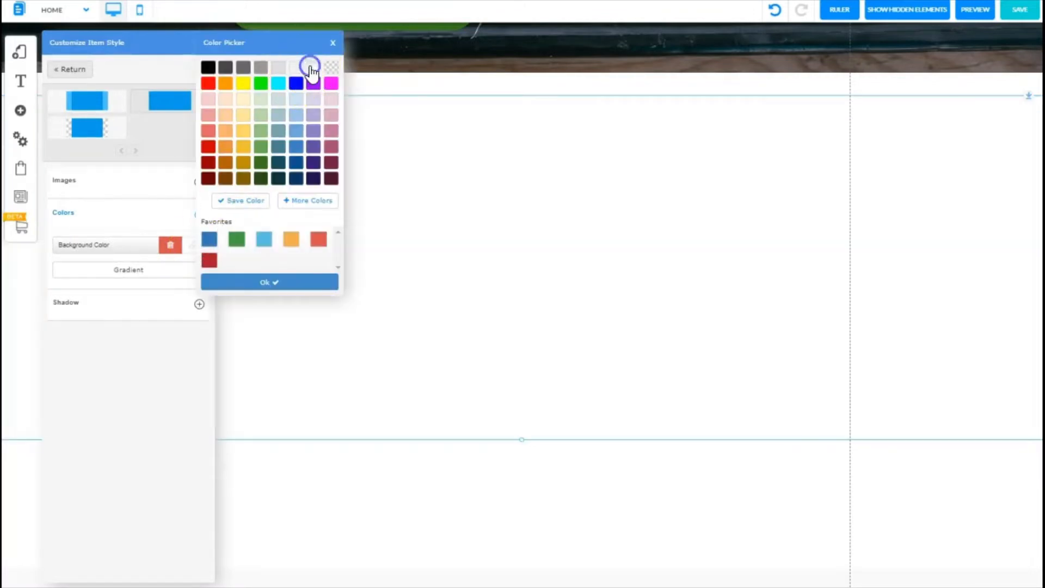
{"action": "left_click", "coordinate": [259, 283]}
{"action": "left_click", "coordinate": [204, 43]}
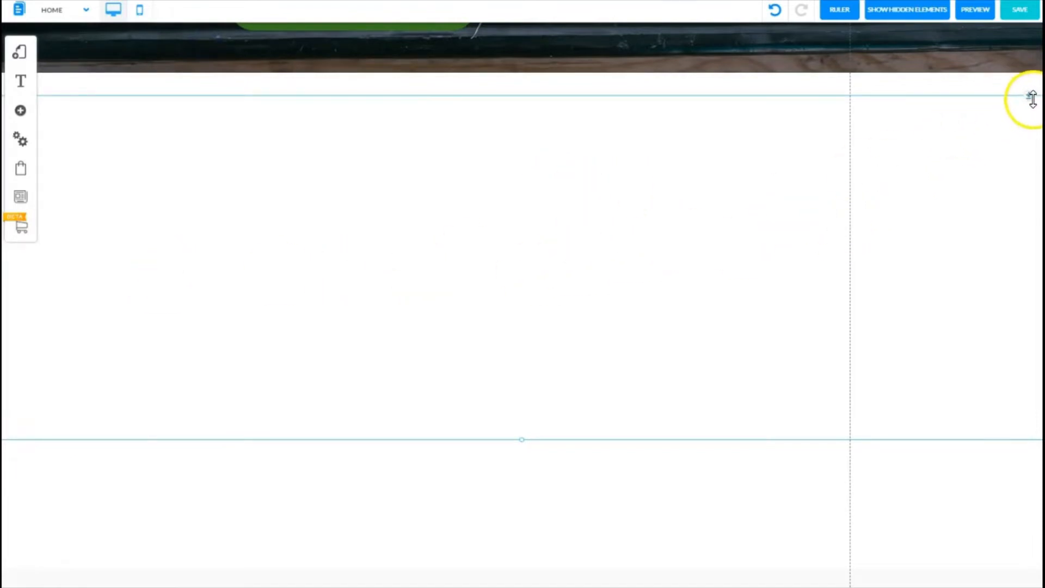
{"action": "left_click_drag", "start_coordinate": [1032, 99], "coordinate": [1021, 65]}
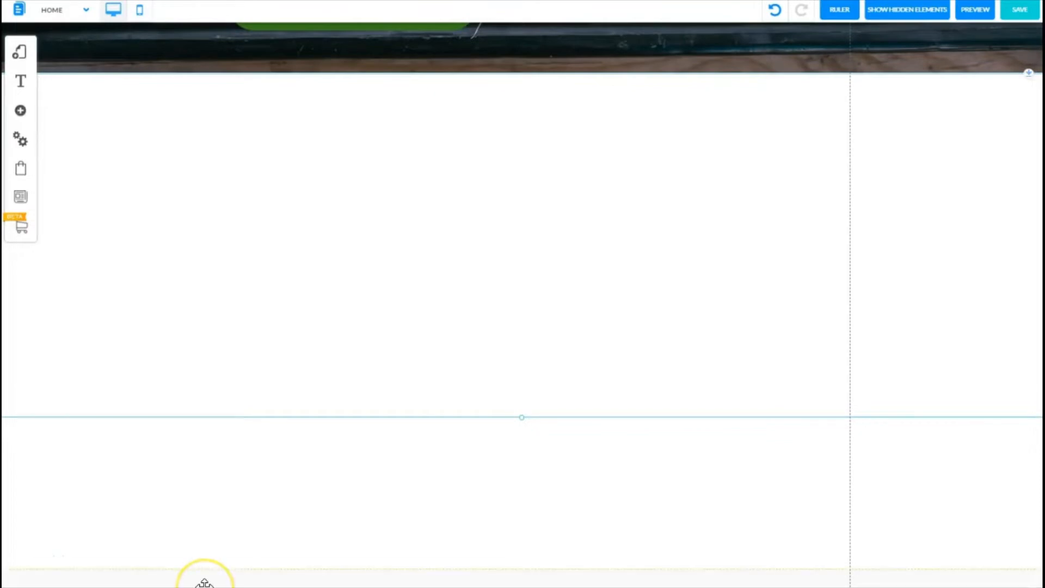
Step: Add a standard Image element inside the new banner section
{"action": "left_click", "coordinate": [21, 113]}
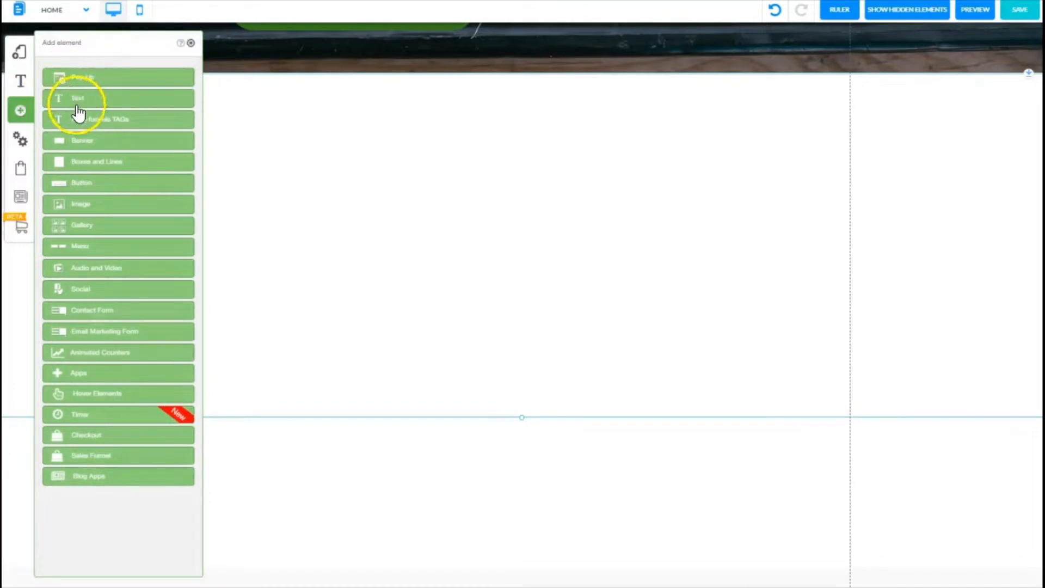
{"action": "left_click", "coordinate": [90, 204]}
{"action": "left_click", "coordinate": [92, 131]}
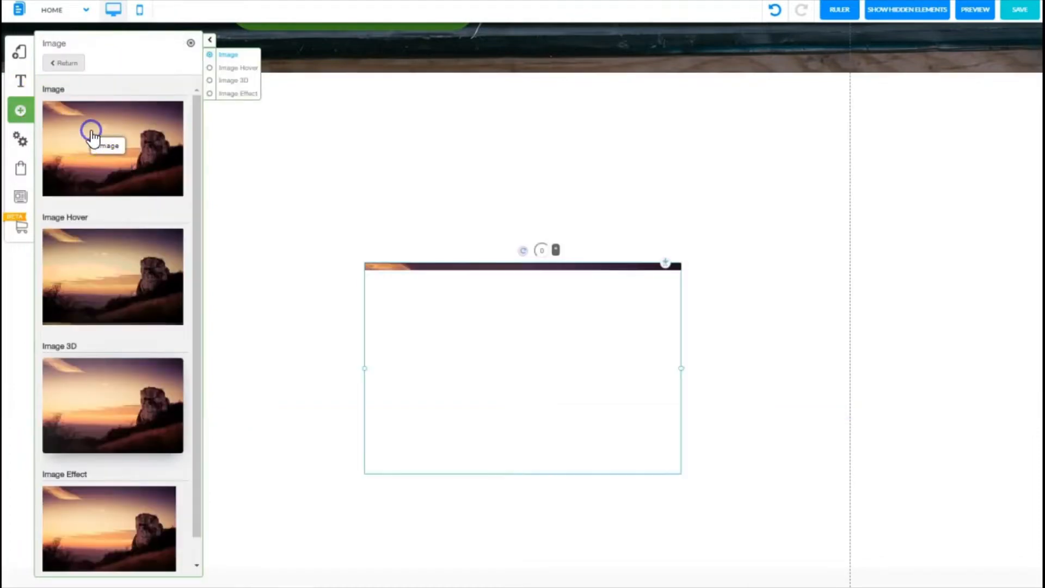
{"action": "left_click", "coordinate": [191, 43]}
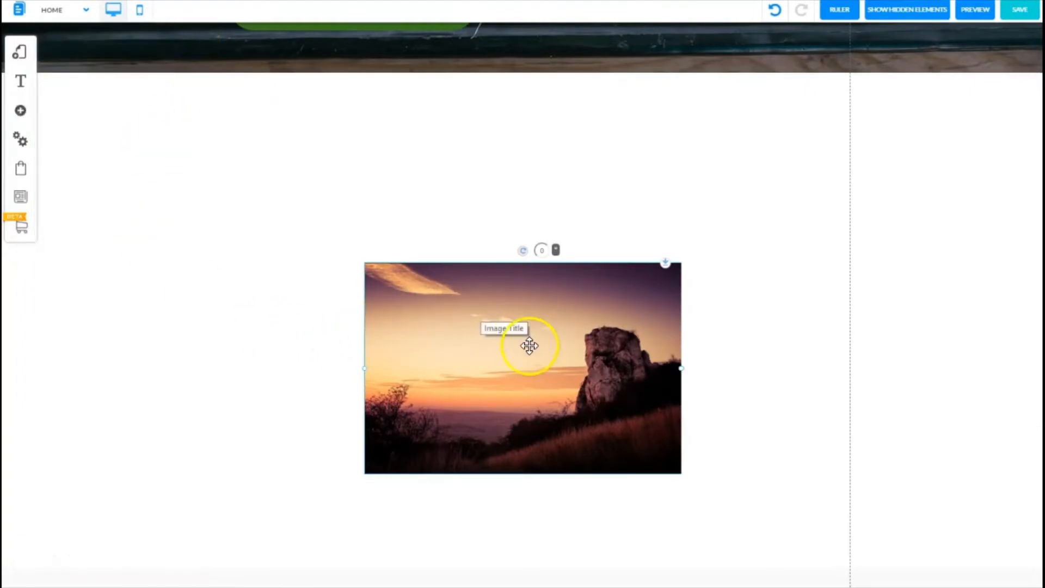
Step: Move the image up and replace it with the fruit-vendor photo from the Fruit Shop folder
{"action": "left_click_drag", "start_coordinate": [529, 346], "coordinate": [519, 213]}
{"action": "left_click", "coordinate": [506, 201]}
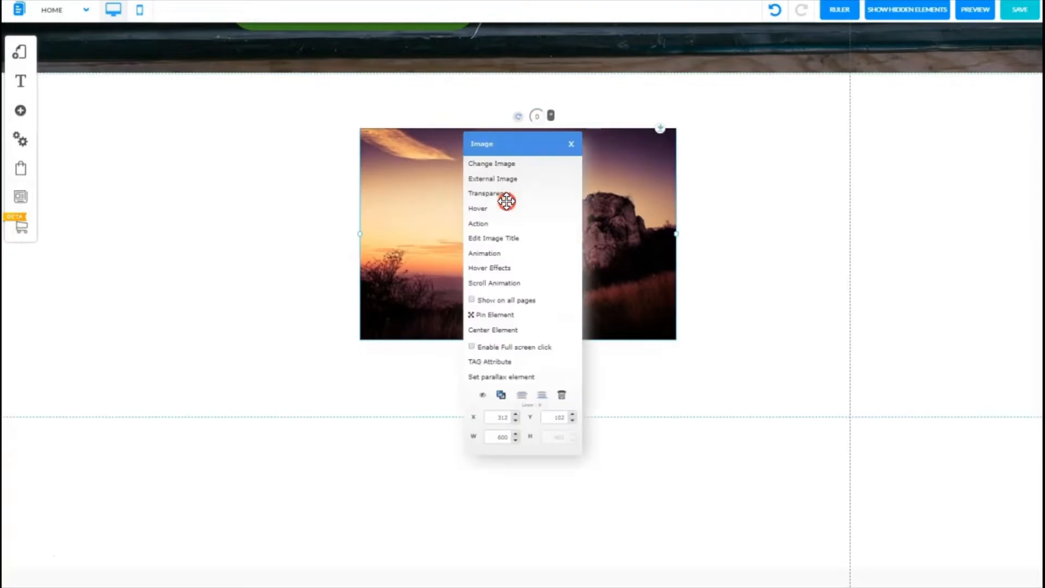
{"action": "left_click", "coordinate": [492, 165]}
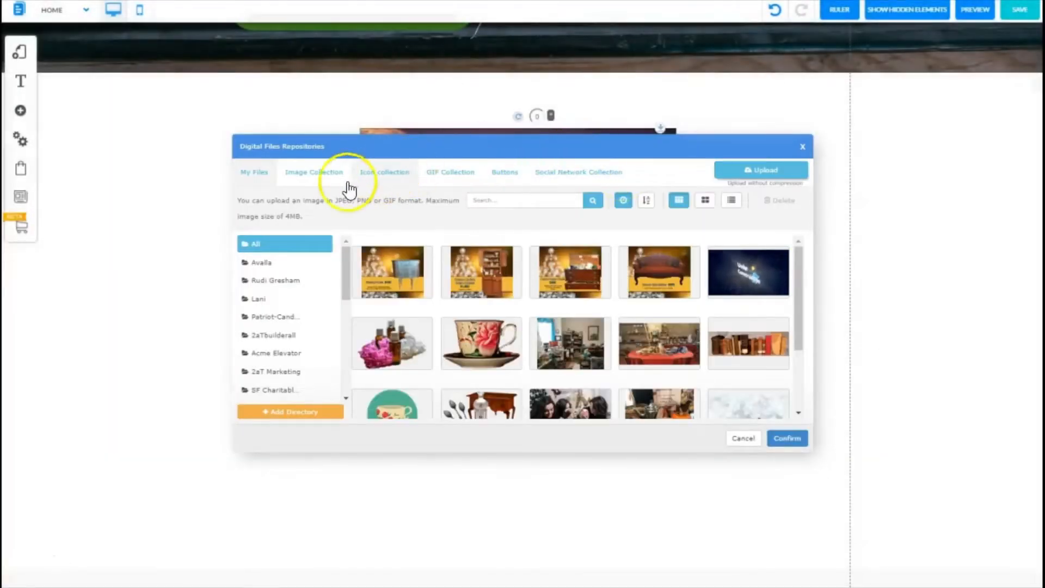
{"action": "left_click_drag", "start_coordinate": [345, 275], "coordinate": [336, 396]}
{"action": "left_click", "coordinate": [259, 370]}
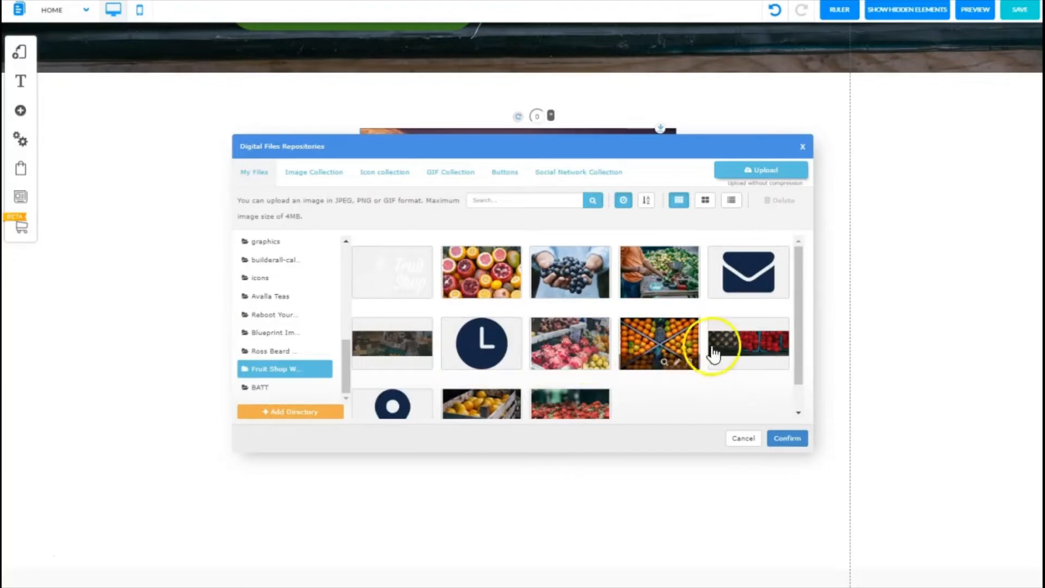
{"action": "left_click", "coordinate": [665, 267]}
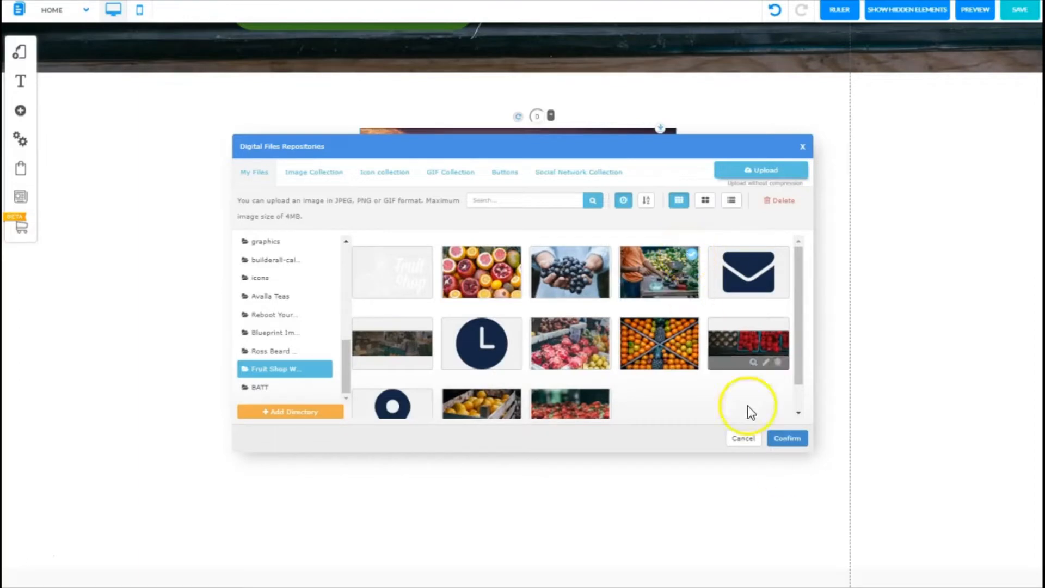
{"action": "left_click", "coordinate": [787, 440]}
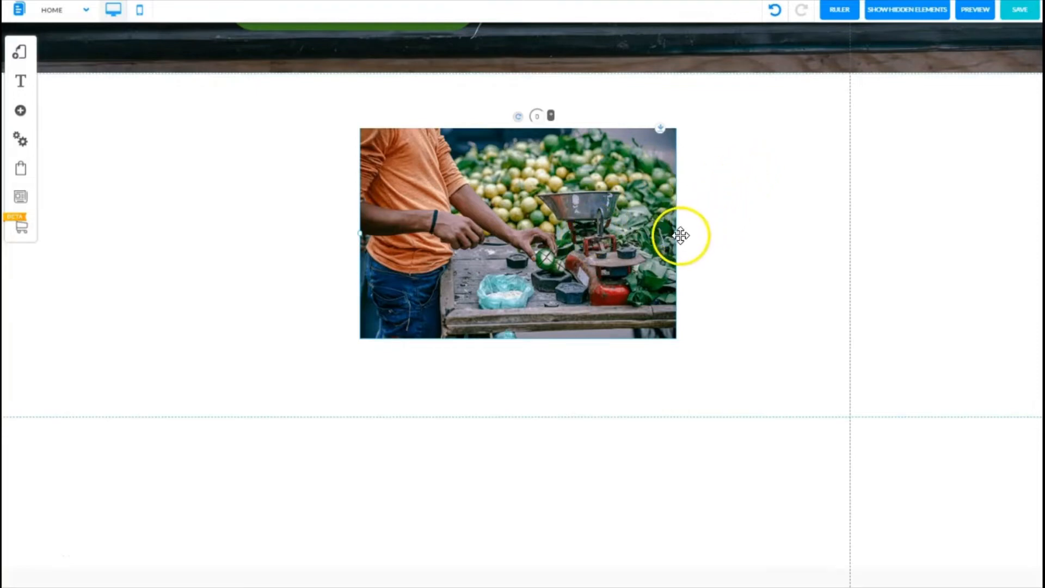
Step: Shrink the image to about two-thirds size and move it towards the left side of the banner
{"action": "left_click_drag", "start_coordinate": [678, 234], "coordinate": [588, 238]}
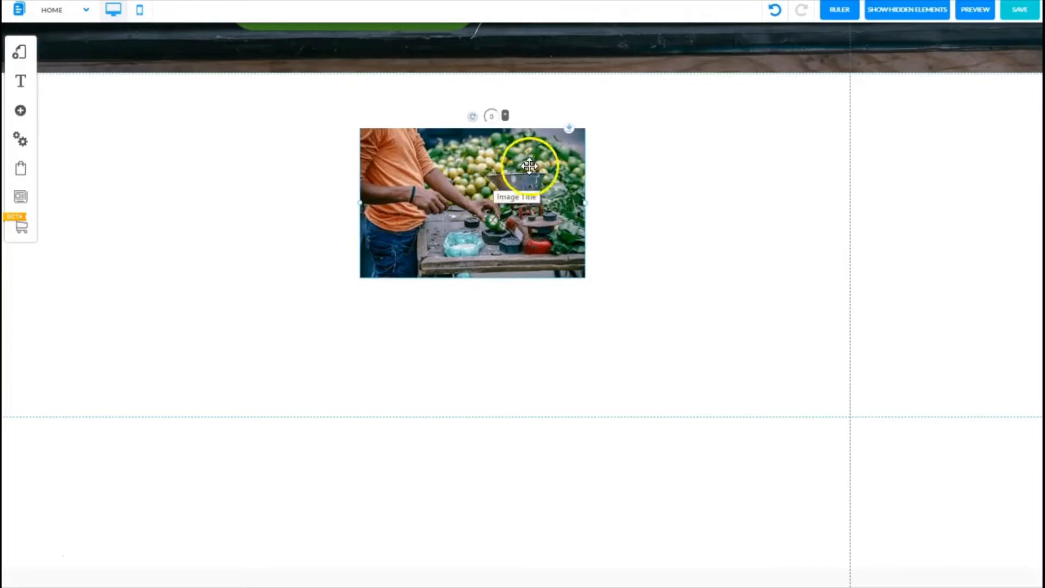
{"action": "left_click_drag", "start_coordinate": [509, 202], "coordinate": [365, 207]}
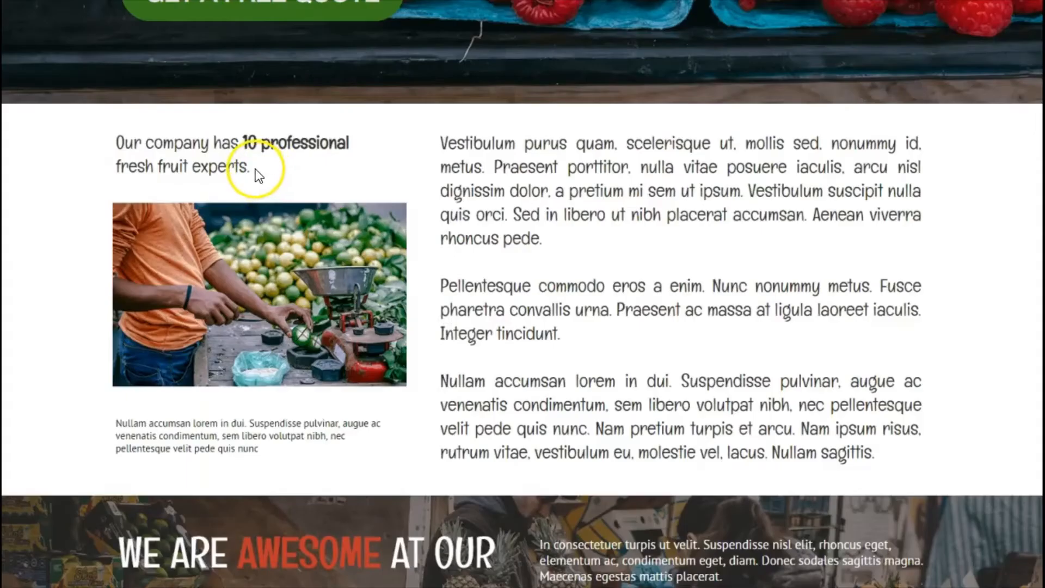
Step: Copy the sentence 'Our company has 10 professional fresh fruit experts.' from the reference page
{"action": "left_click_drag", "start_coordinate": [254, 168], "coordinate": [129, 147]}
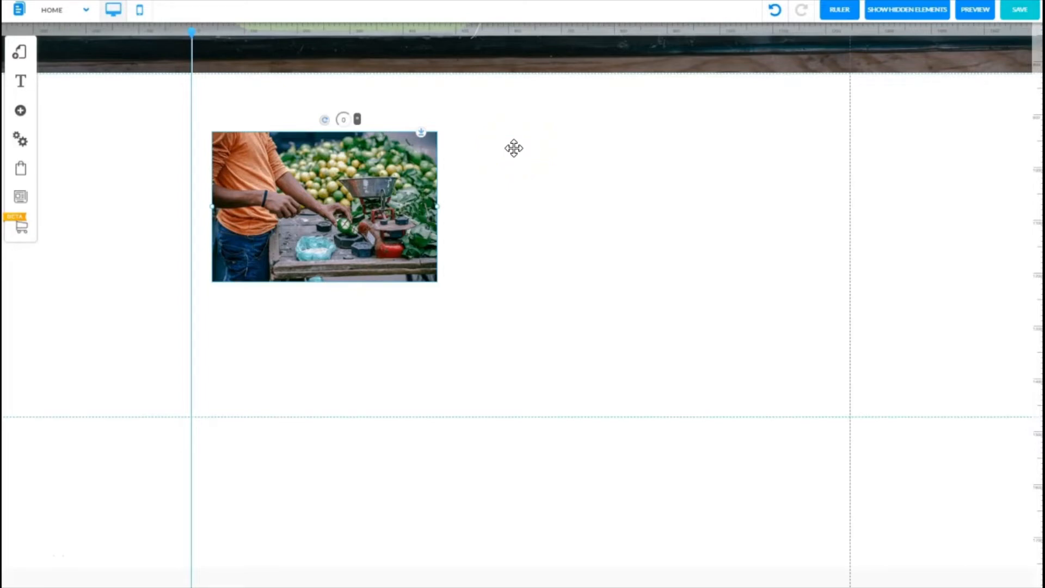
{"action": "left_click", "coordinate": [20, 114]}
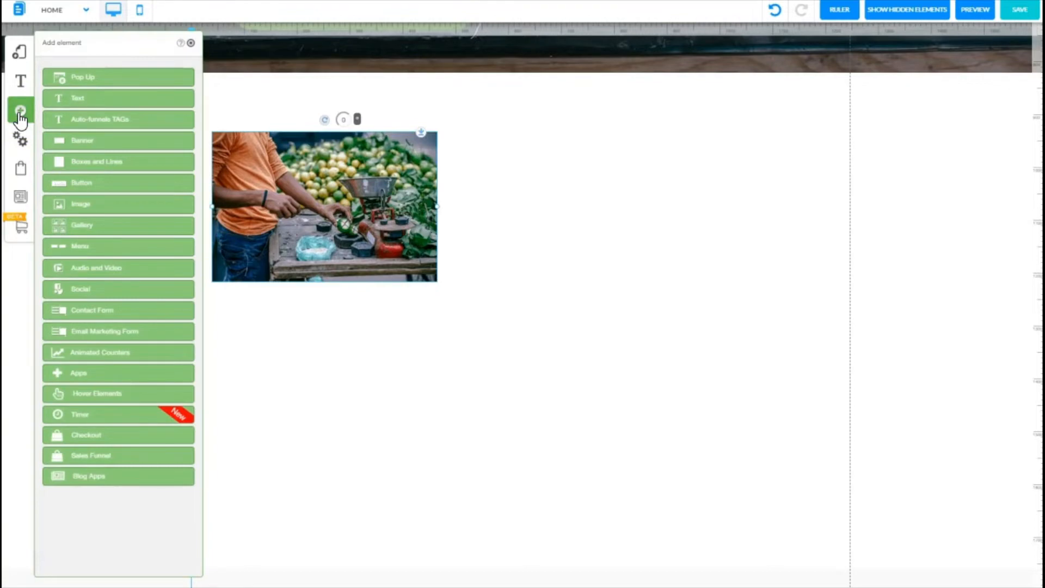
{"action": "left_click", "coordinate": [76, 98]}
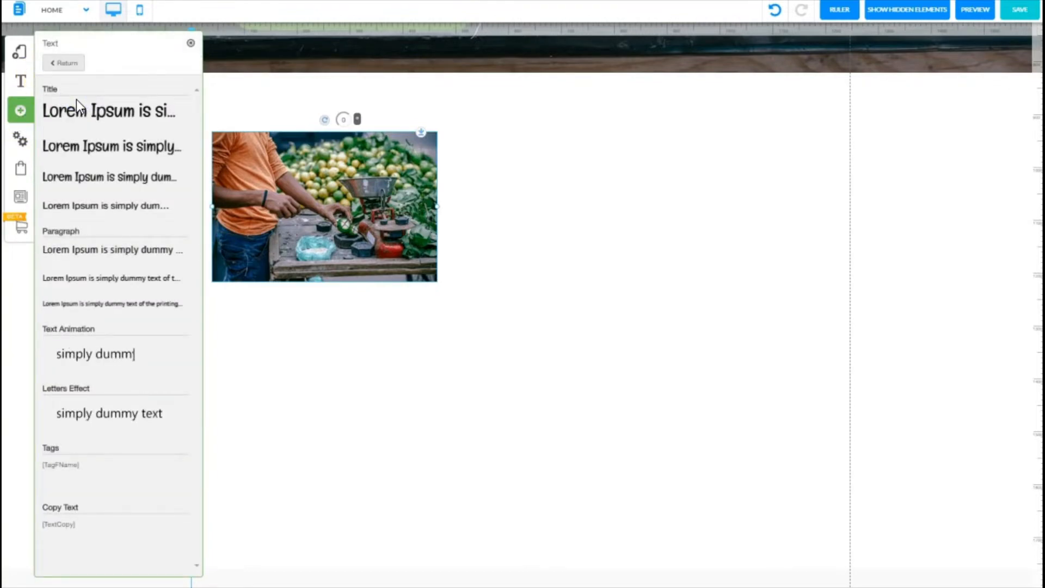
{"action": "left_click", "coordinate": [133, 183]}
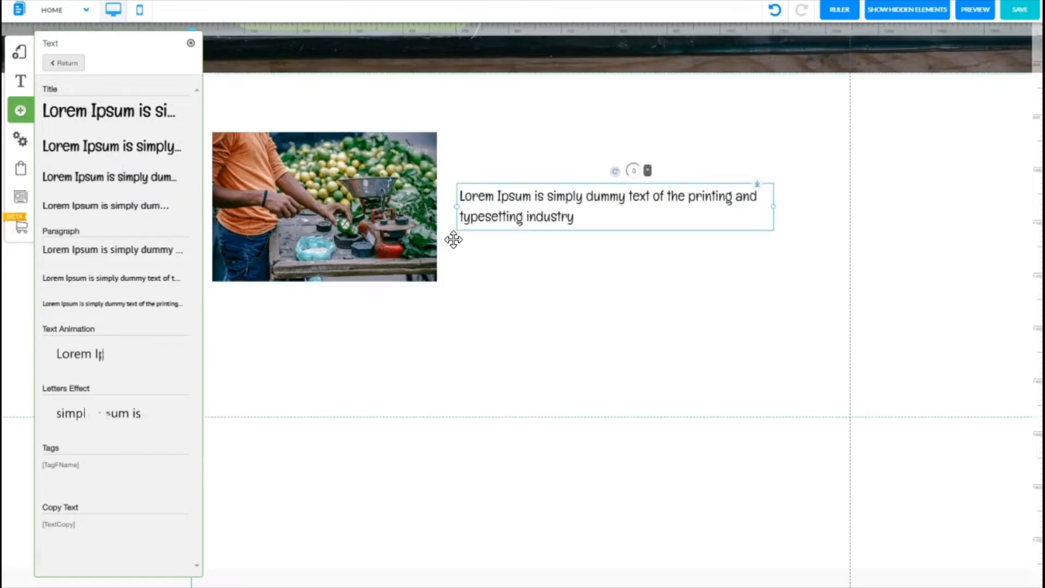
{"action": "right_click", "coordinate": [540, 201]}
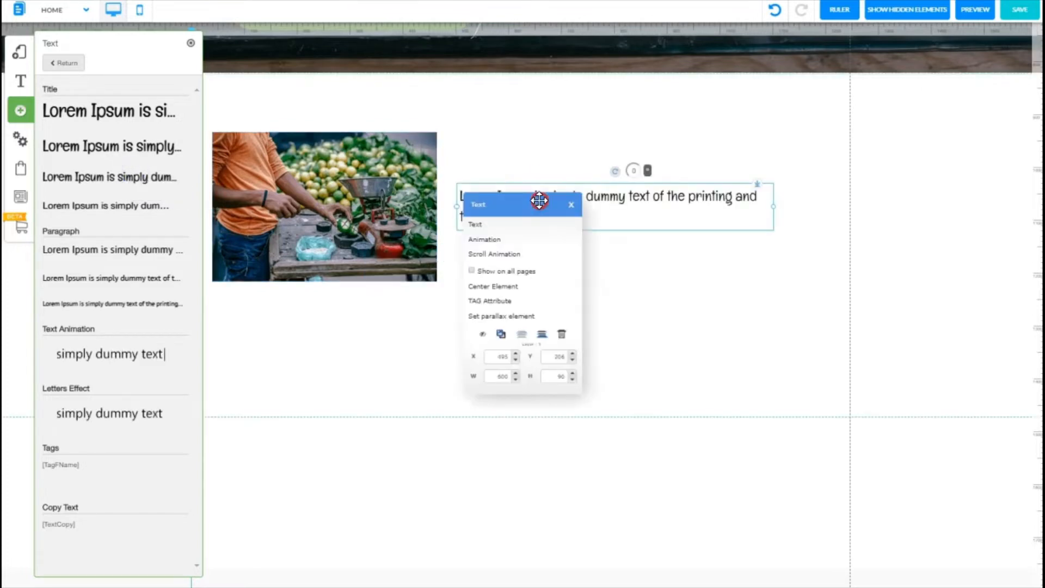
{"action": "left_click", "coordinate": [561, 333]}
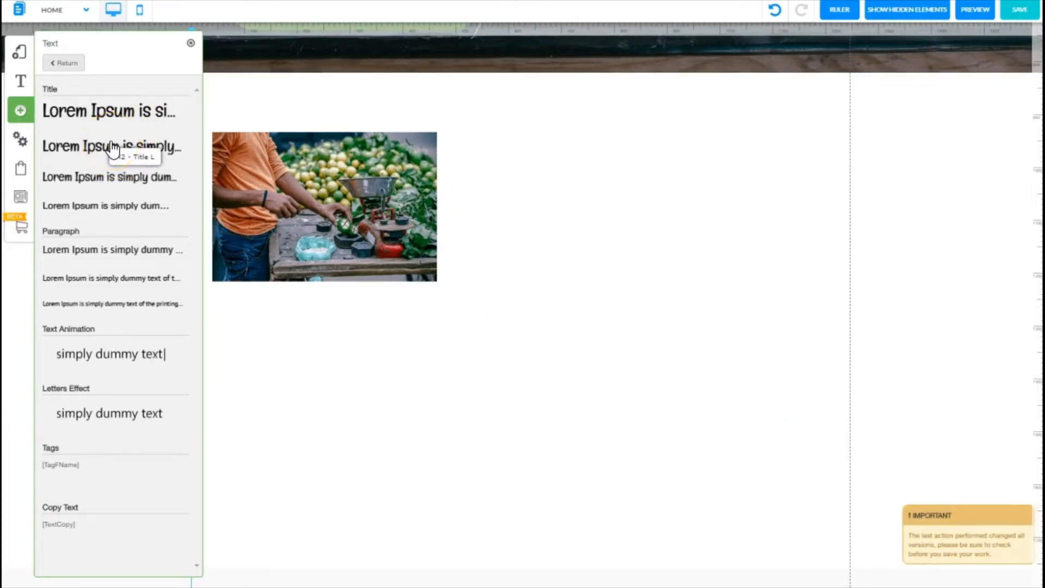
Step: Add a Title L text element and place it to the right of the image
{"action": "left_click_drag", "start_coordinate": [113, 148], "coordinate": [350, 158]}
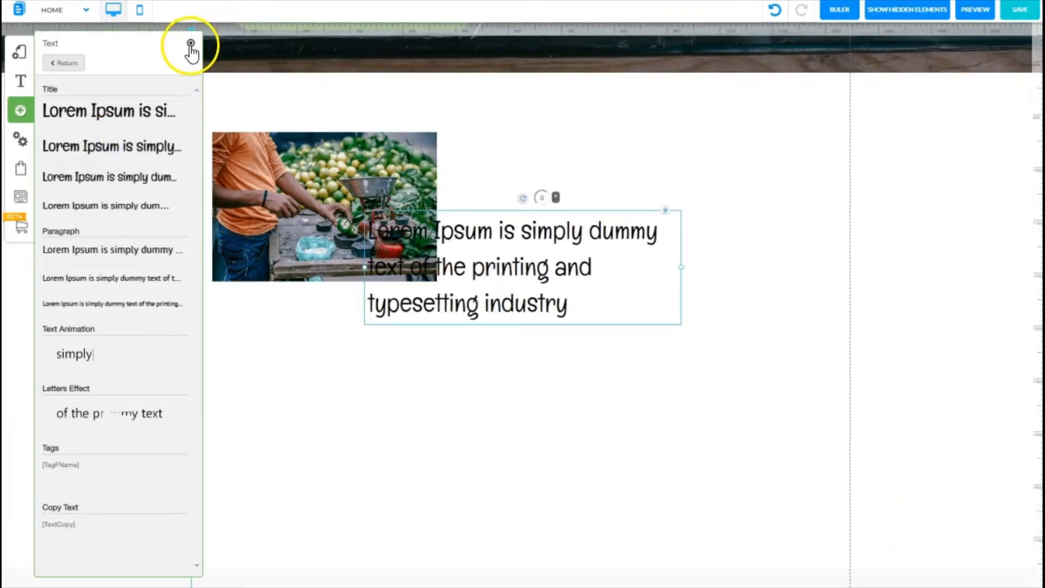
{"action": "left_click", "coordinate": [191, 43]}
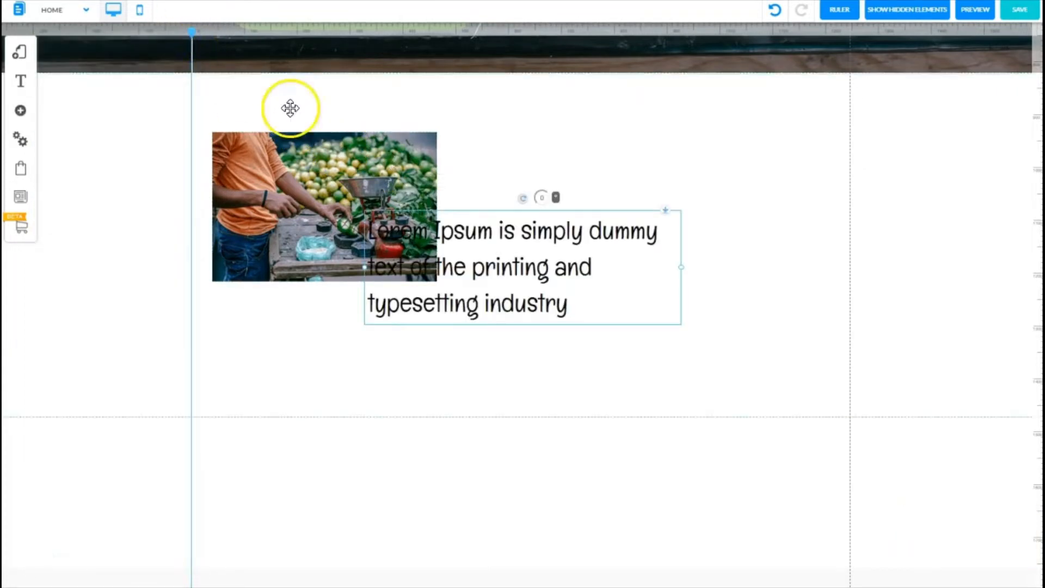
{"action": "left_click_drag", "start_coordinate": [474, 276], "coordinate": [567, 201]}
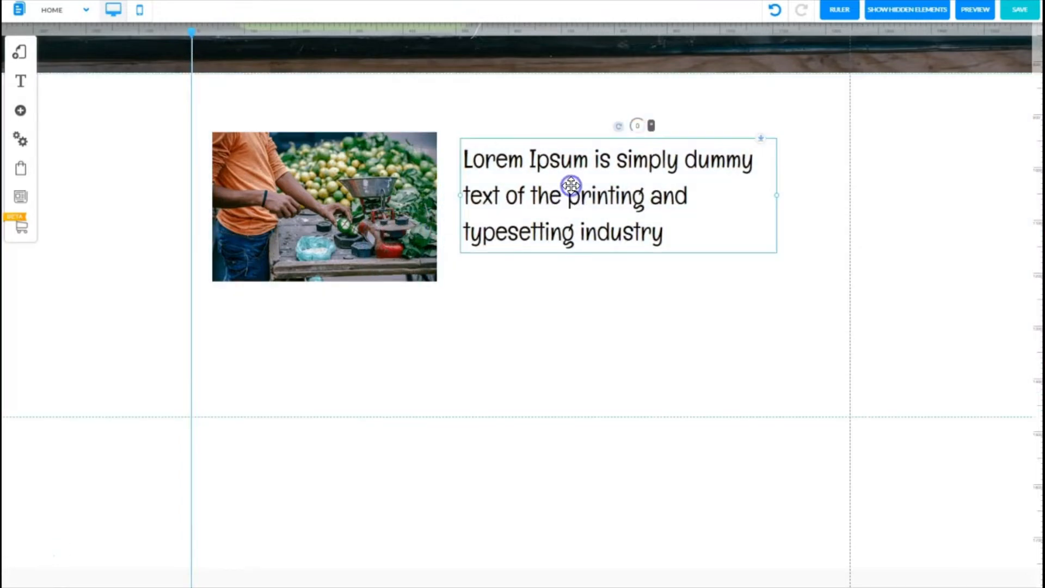
Step: Replace the title's text with the pasted sentence 'Our company has 10 professional fresh fruit experts.'
{"action": "double_click", "coordinate": [571, 185]}
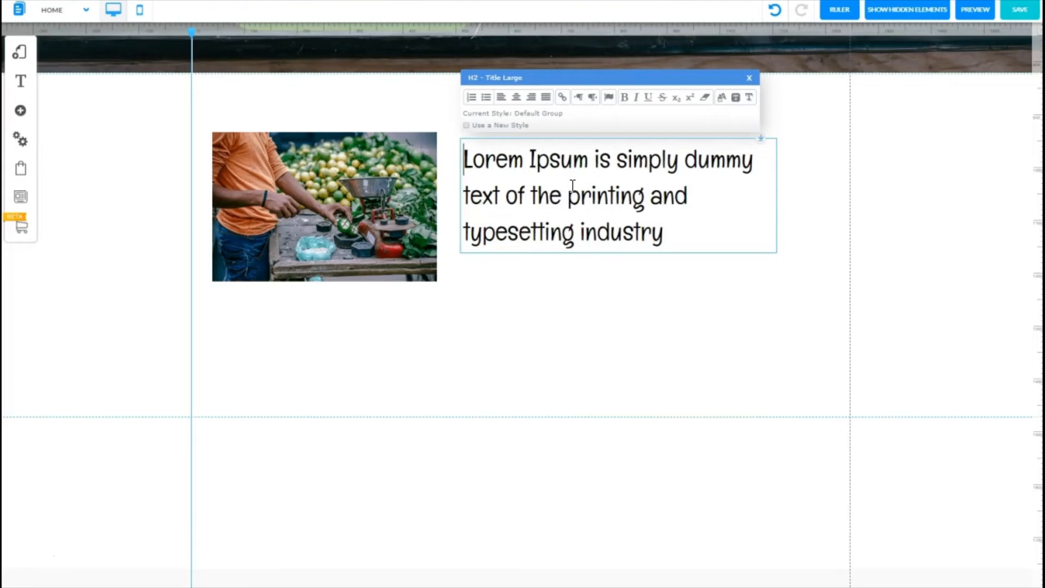
{"action": "left_click", "coordinate": [572, 190]}
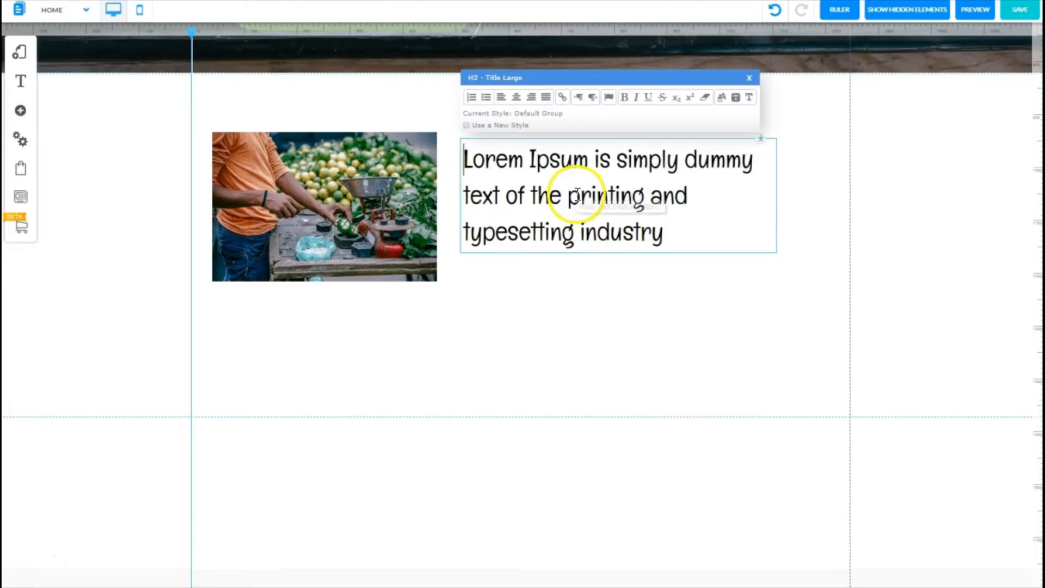
{"action": "triple_click", "coordinate": [569, 179]}
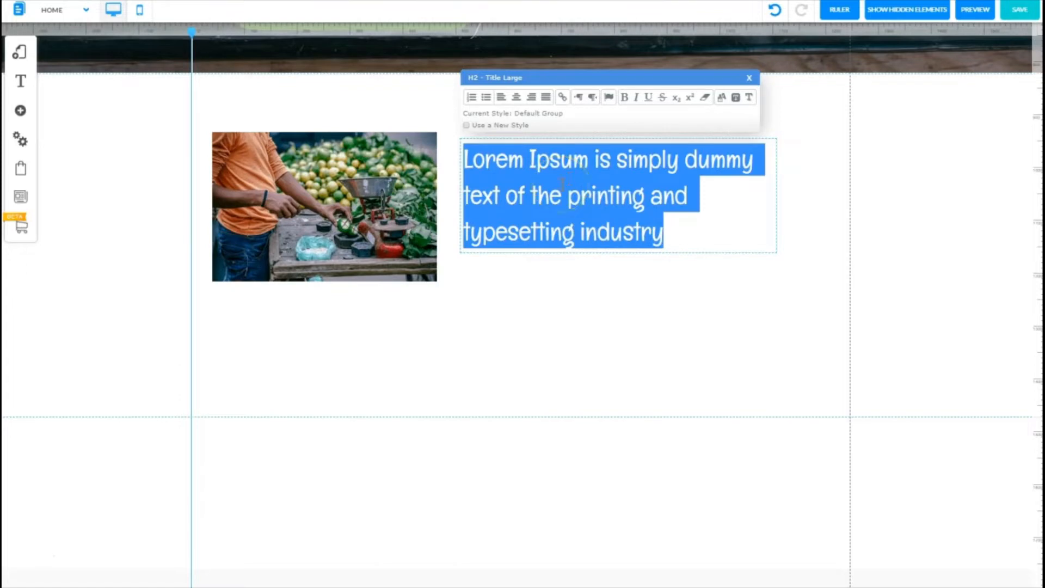
{"action": "type", "text": "Our company has 10 professional fresh fruit experts."}
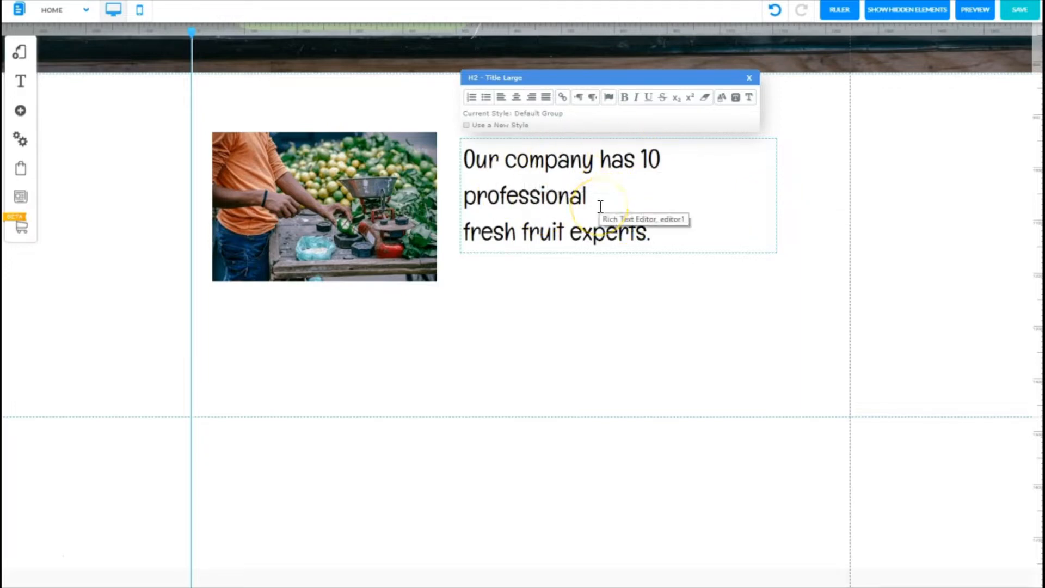
Step: Make the words '10 professional' in the title bold
{"action": "left_click_drag", "start_coordinate": [589, 197], "coordinate": [634, 164]}
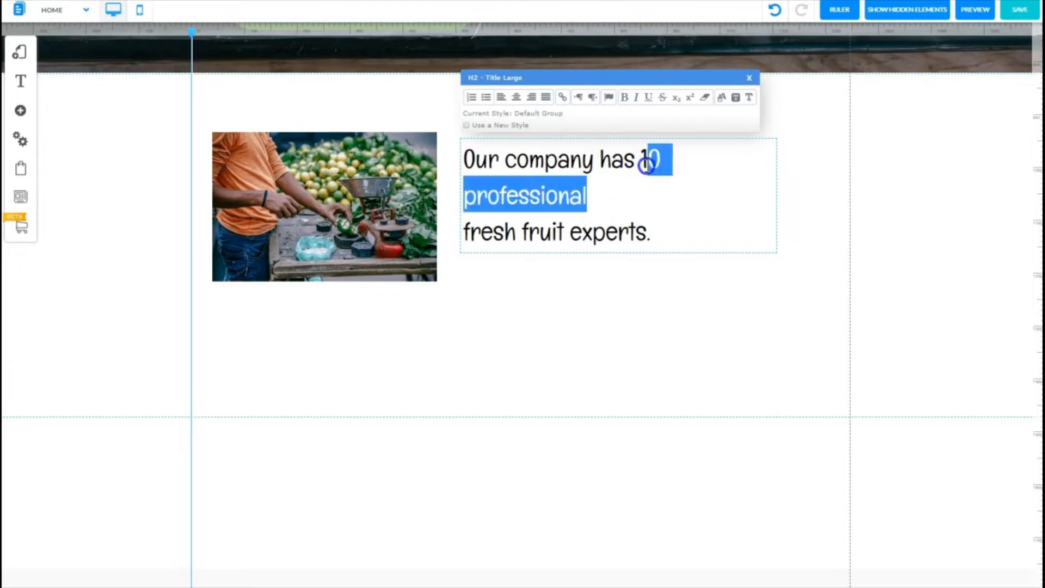
{"action": "left_click", "coordinate": [625, 102]}
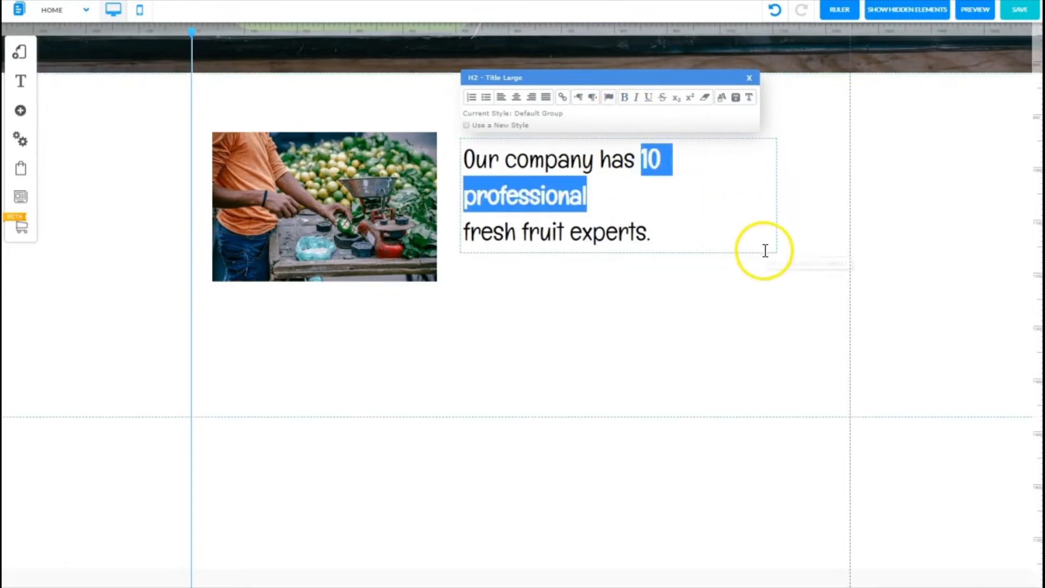
{"action": "left_click", "coordinate": [810, 208]}
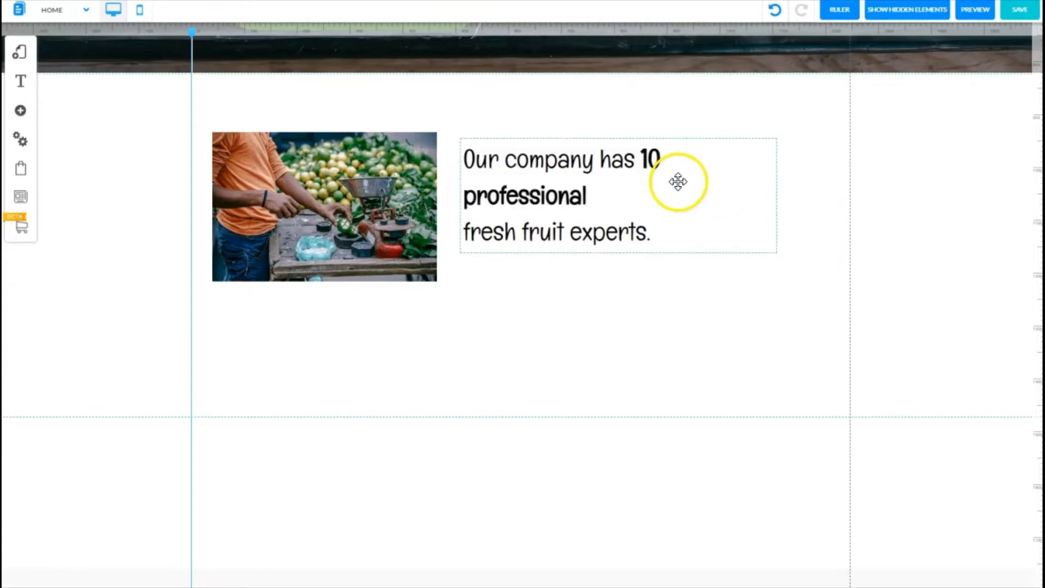
Step: Widen the title box so the sentence fits on two lines and move it above the image's top-left corner
{"action": "left_click", "coordinate": [779, 188]}
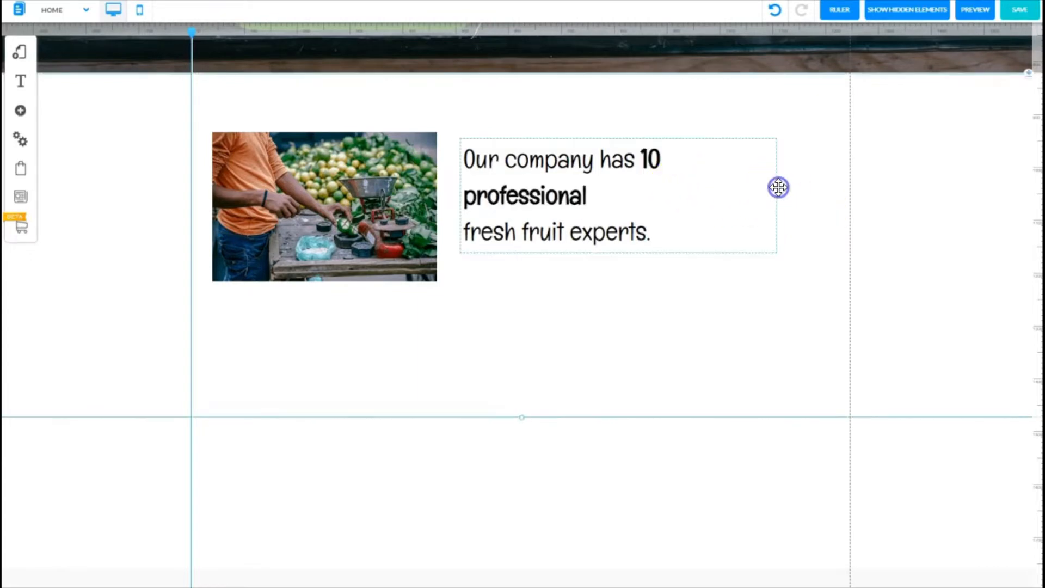
{"action": "left_click", "coordinate": [765, 190]}
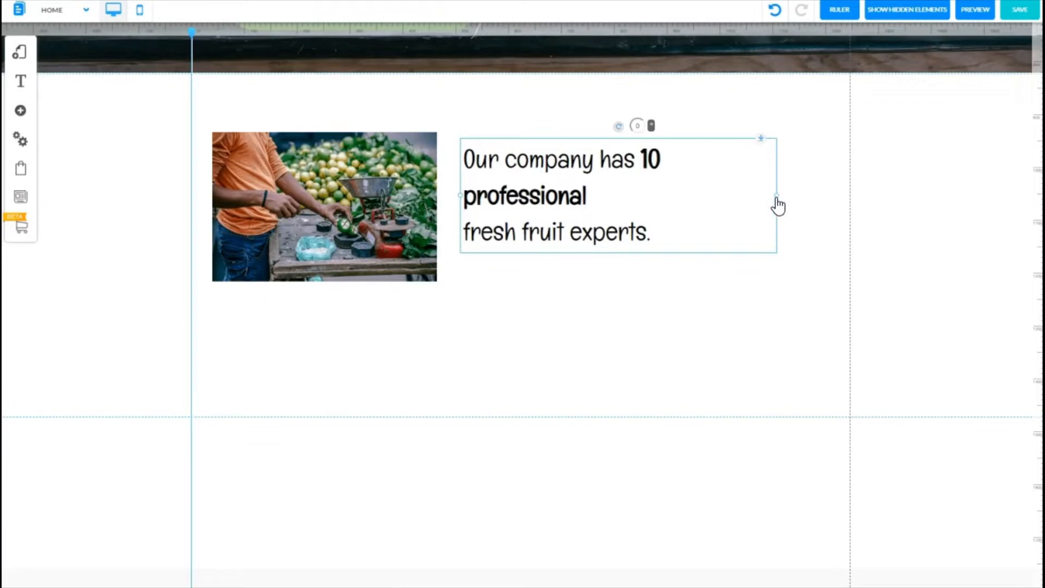
{"action": "left_click_drag", "start_coordinate": [780, 199], "coordinate": [816, 192]}
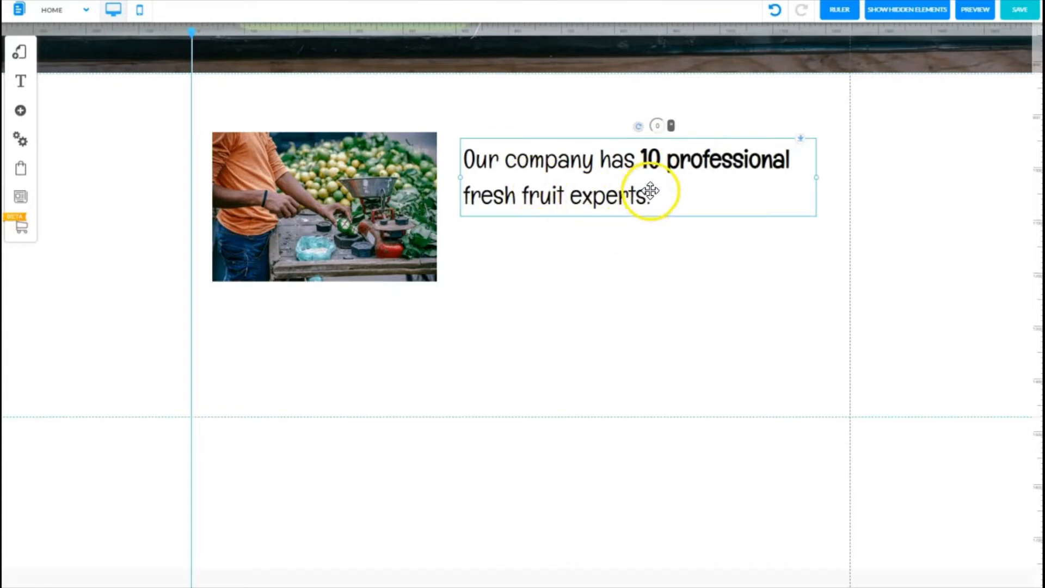
{"action": "left_click_drag", "start_coordinate": [644, 183], "coordinate": [375, 119]}
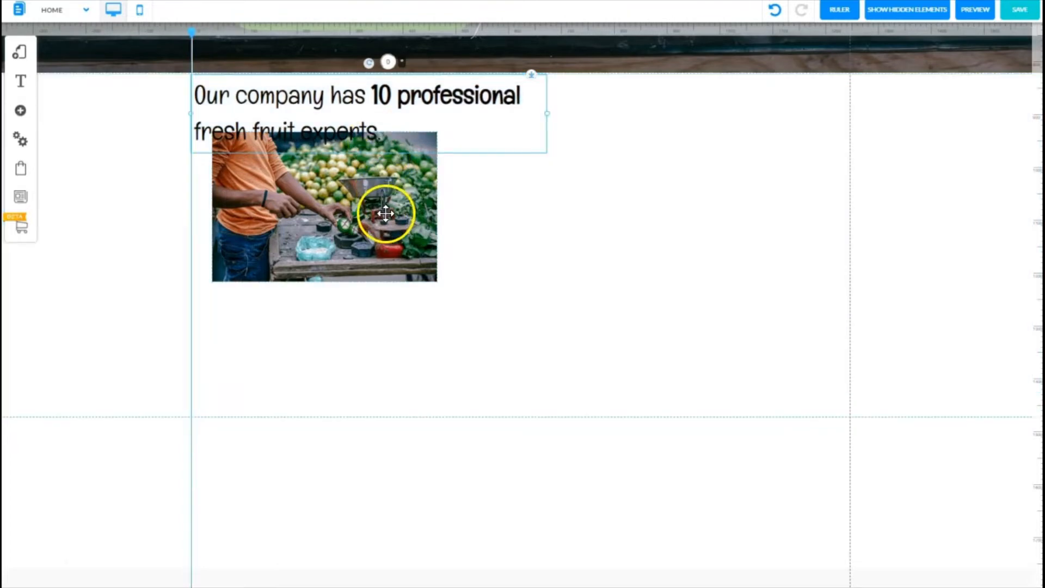
Step: Enlarge the image to about 300 px wide and place it directly beneath the title
{"action": "left_click_drag", "start_coordinate": [386, 196], "coordinate": [366, 219]}
{"action": "left_click_drag", "start_coordinate": [420, 233], "coordinate": [499, 245]}
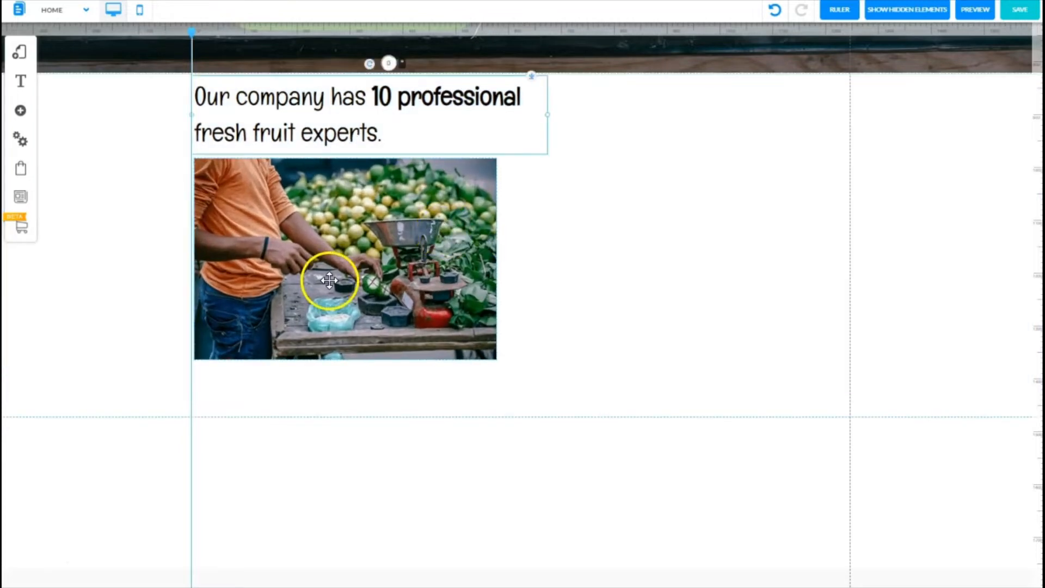
{"action": "left_click_drag", "start_coordinate": [329, 280], "coordinate": [329, 274]}
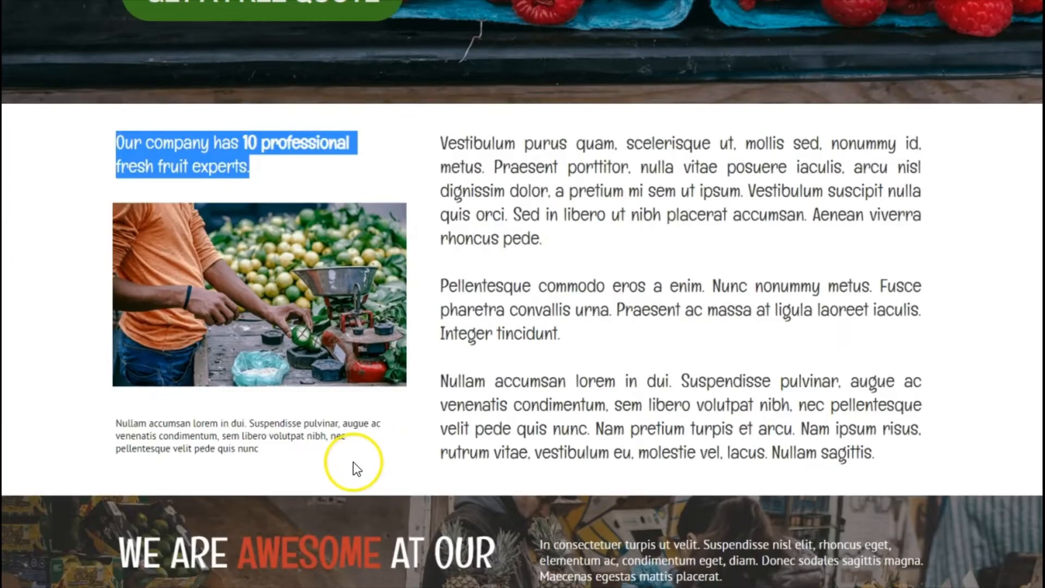
Step: Copy the small caption paragraph 'Nullam accumsan lorem in dui…' beneath the image on the reference page
{"action": "left_click", "coordinate": [277, 450]}
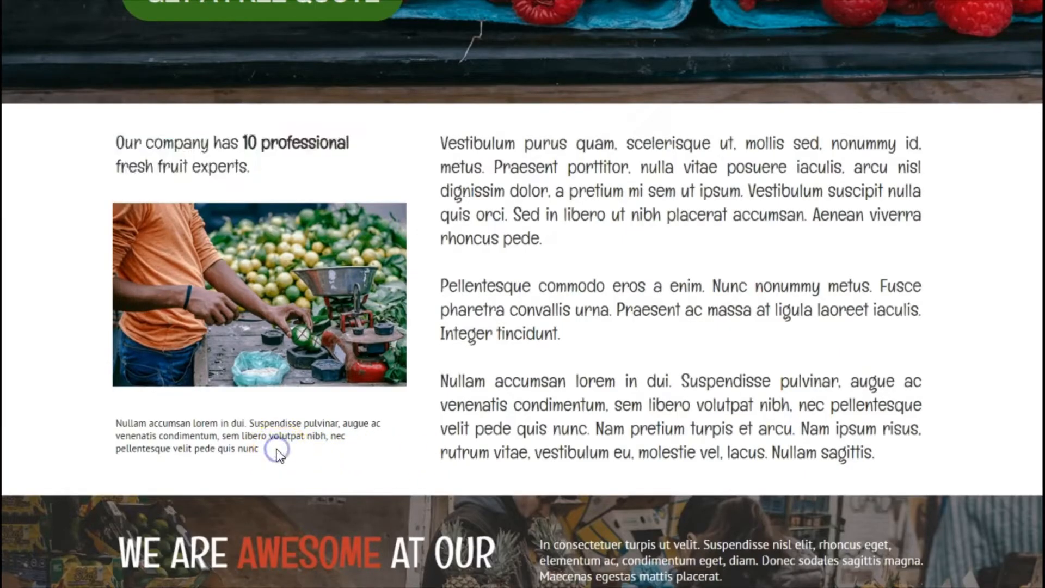
{"action": "left_click_drag", "start_coordinate": [276, 450], "coordinate": [118, 428]}
{"action": "key", "text": "ctrl+c"}
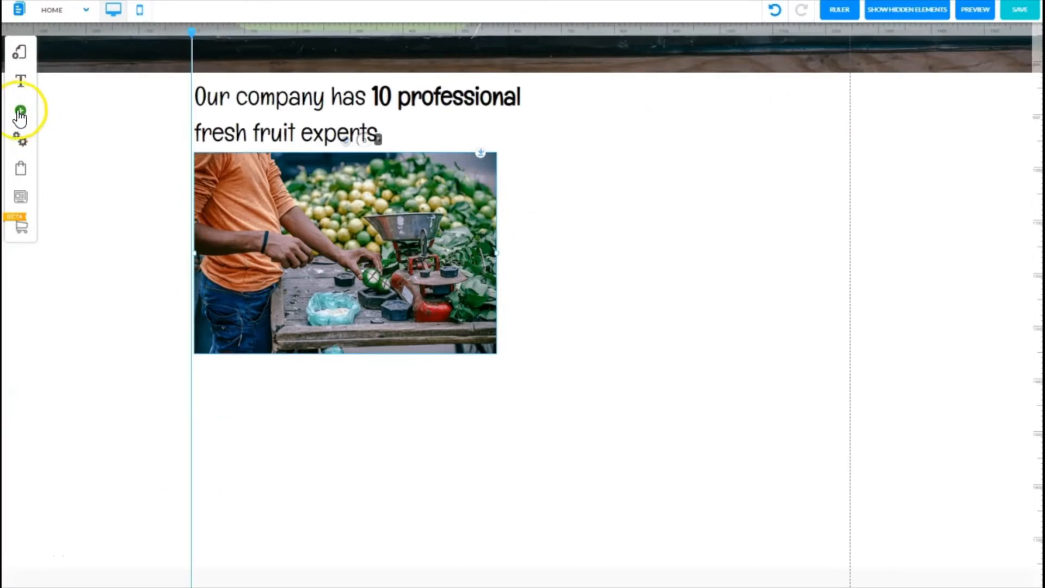
Step: Add a Paragraph Medium text element to the section
{"action": "left_click", "coordinate": [20, 112]}
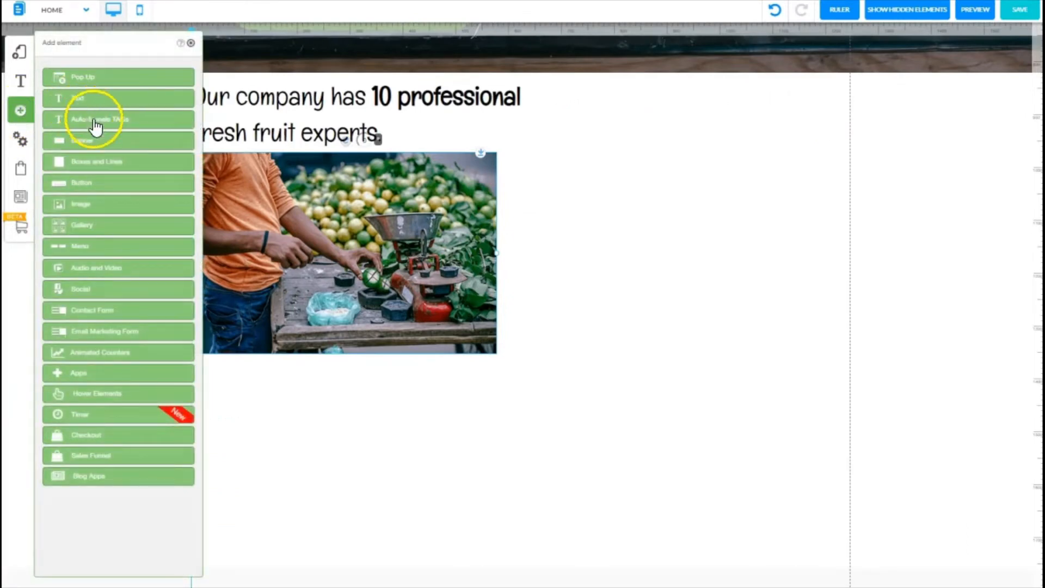
{"action": "left_click", "coordinate": [87, 99]}
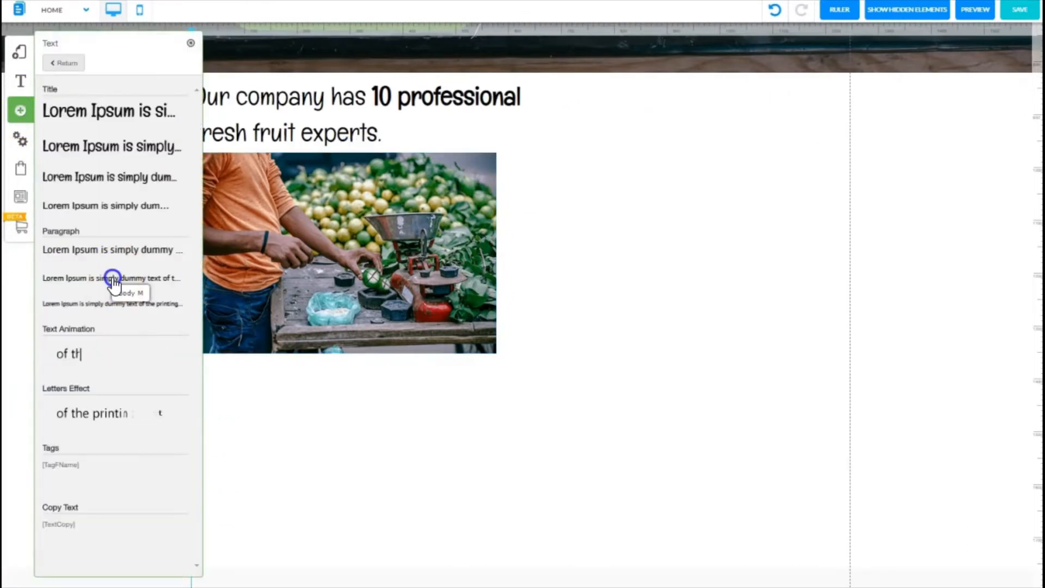
{"action": "left_click", "coordinate": [113, 280]}
{"action": "left_click", "coordinate": [190, 43]}
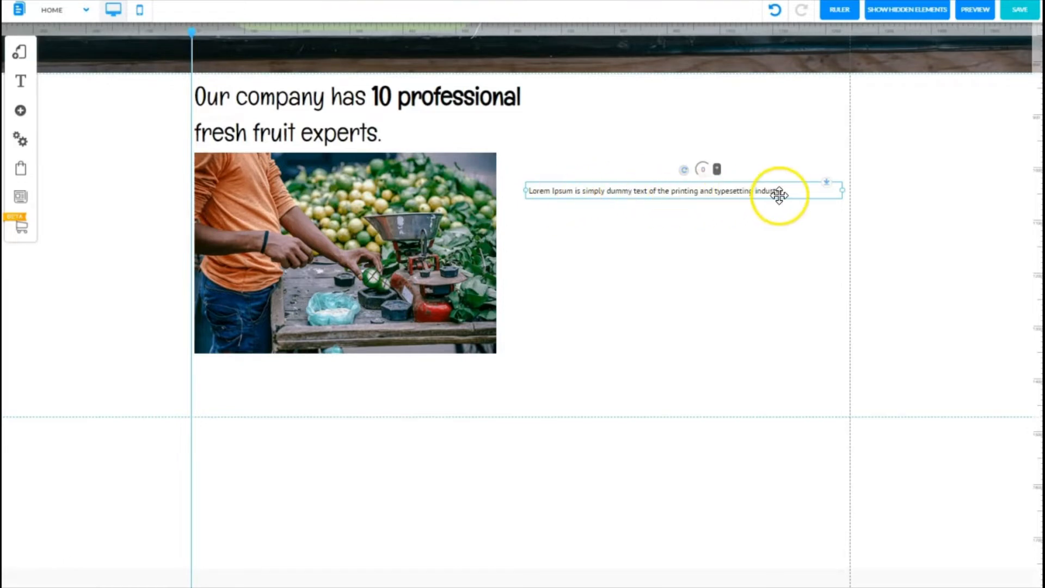
Step: Paste the copied caption into the paragraph and position it under the image at the image's width
{"action": "double_click", "coordinate": [579, 188]}
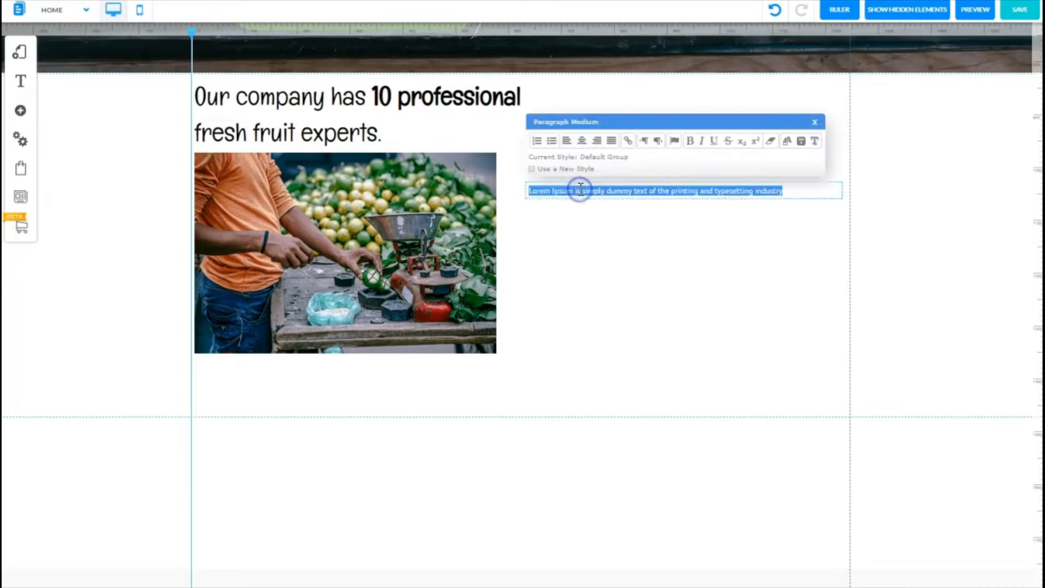
{"action": "key", "text": "ctrl+v"}
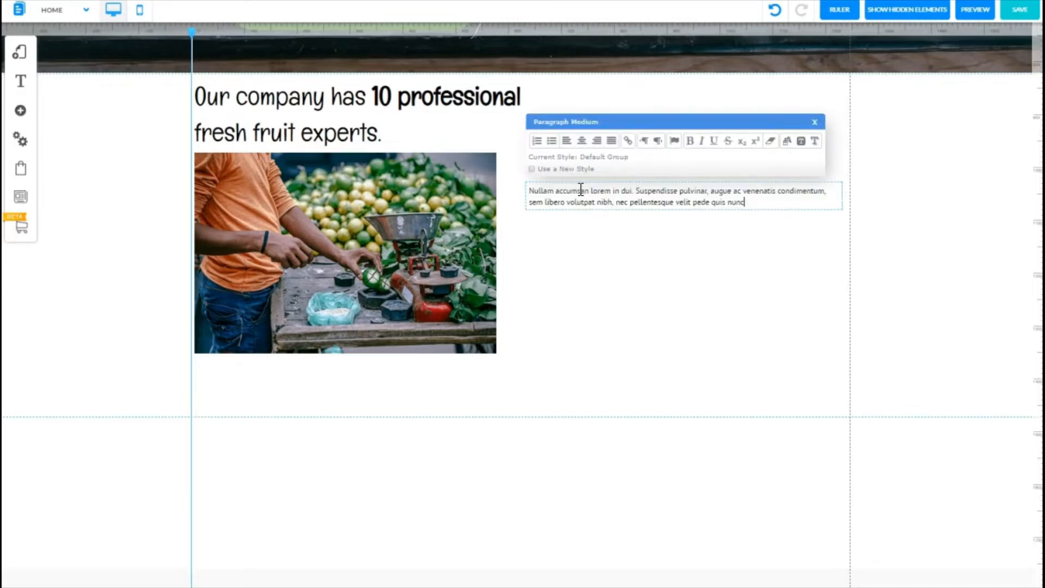
{"action": "left_click", "coordinate": [656, 261]}
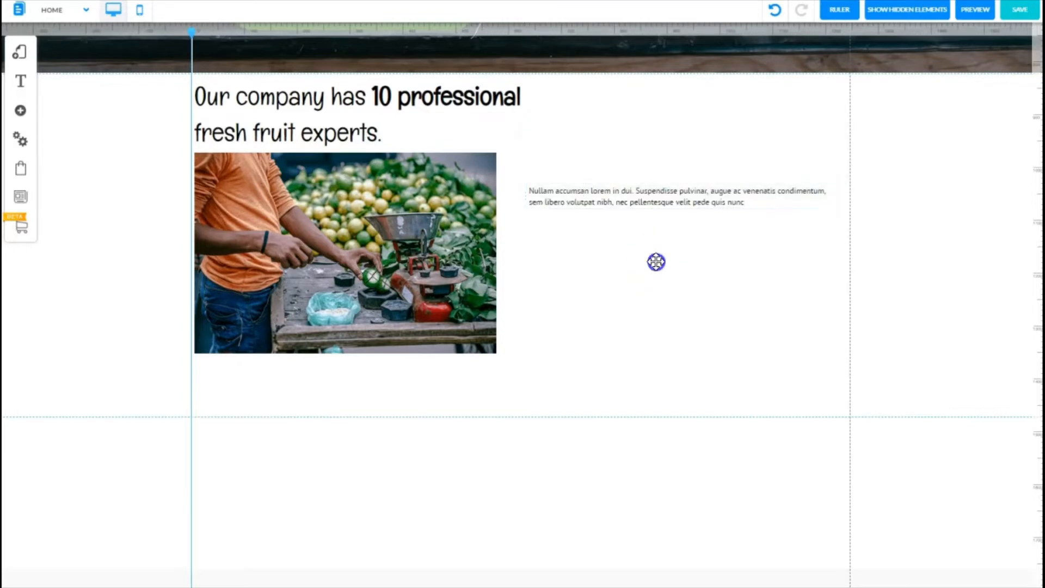
{"action": "left_click_drag", "start_coordinate": [642, 188], "coordinate": [308, 371]}
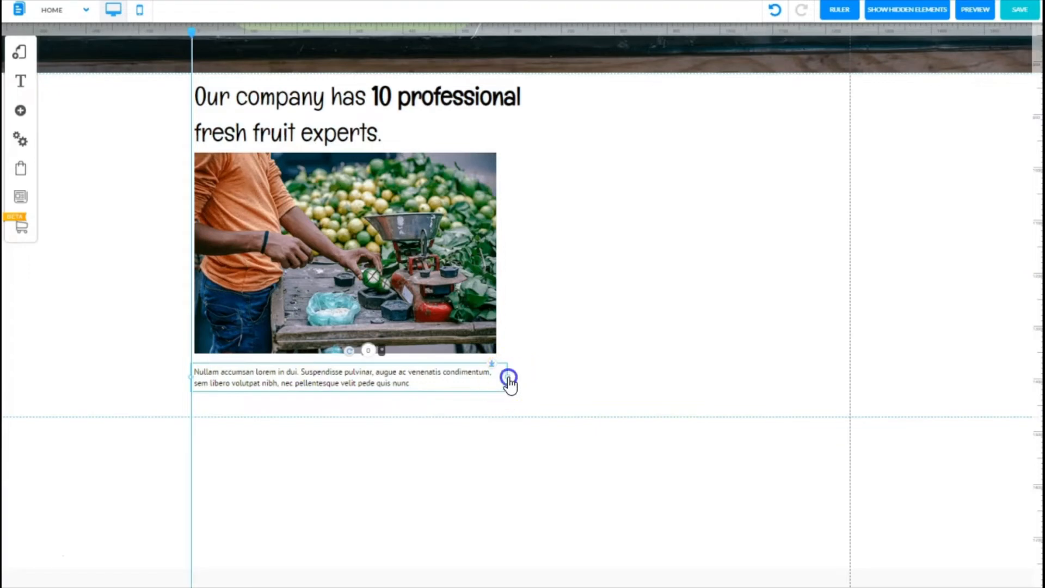
{"action": "left_click_drag", "start_coordinate": [500, 380], "coordinate": [492, 382]}
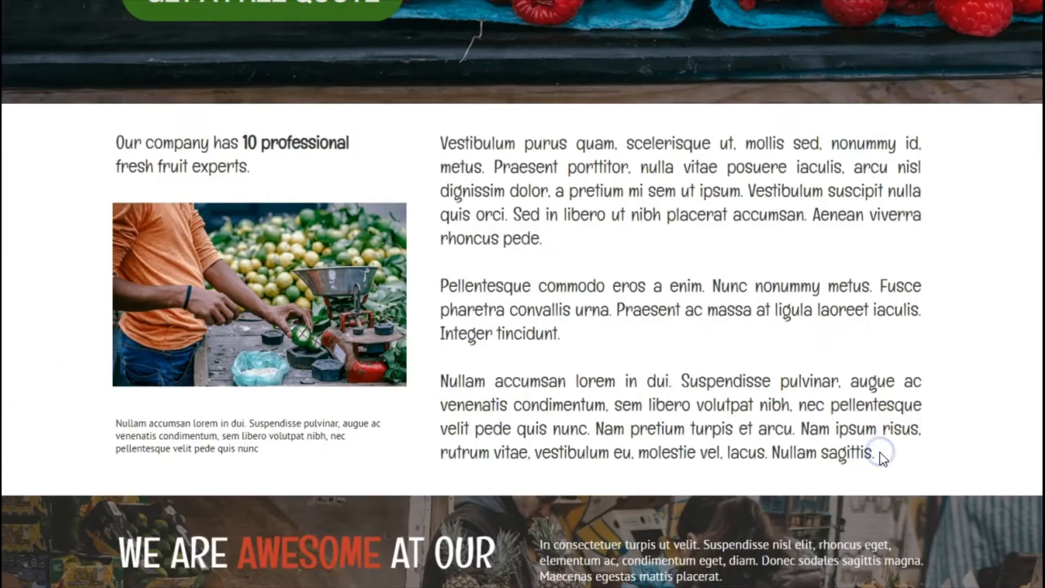
Step: Copy the three body paragraphs starting 'Vestibulum purus quam…' from the reference page
{"action": "left_click_drag", "start_coordinate": [879, 452], "coordinate": [442, 140]}
{"action": "key", "text": "ctrl+c"}
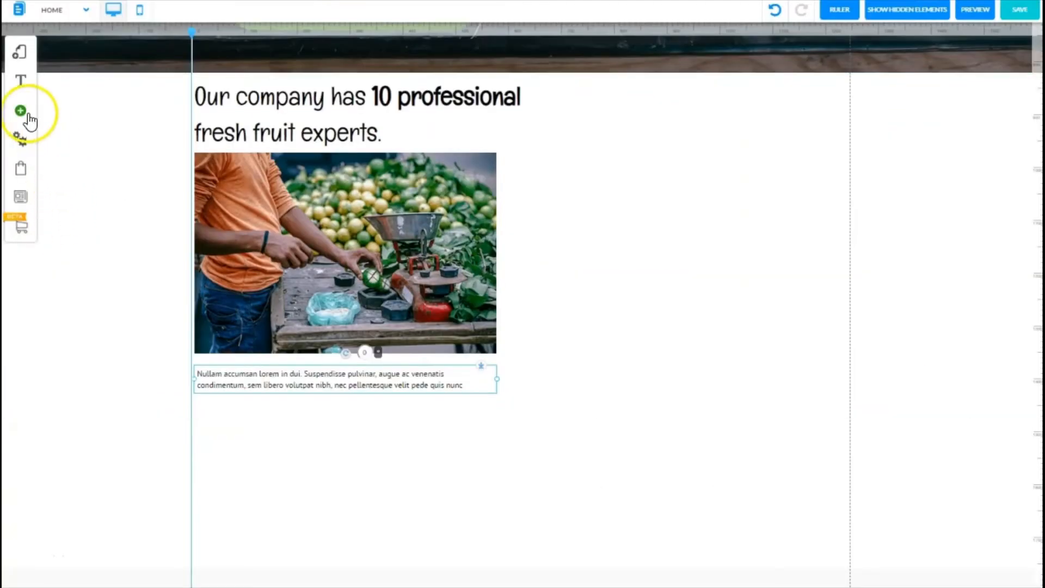
Step: Add a Title Medium text element to the right of the image
{"action": "left_click", "coordinate": [21, 110]}
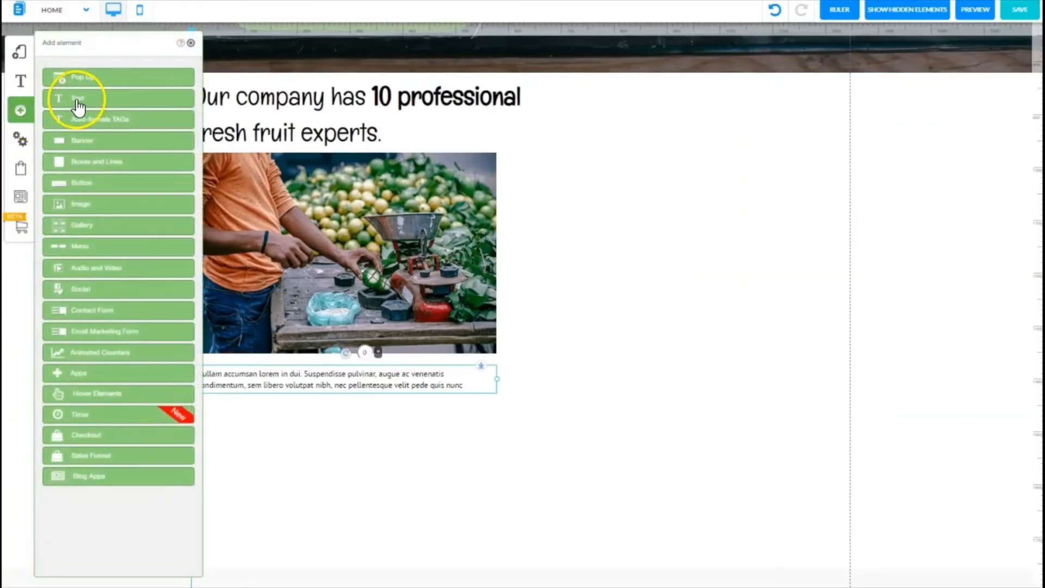
{"action": "left_click", "coordinate": [78, 101]}
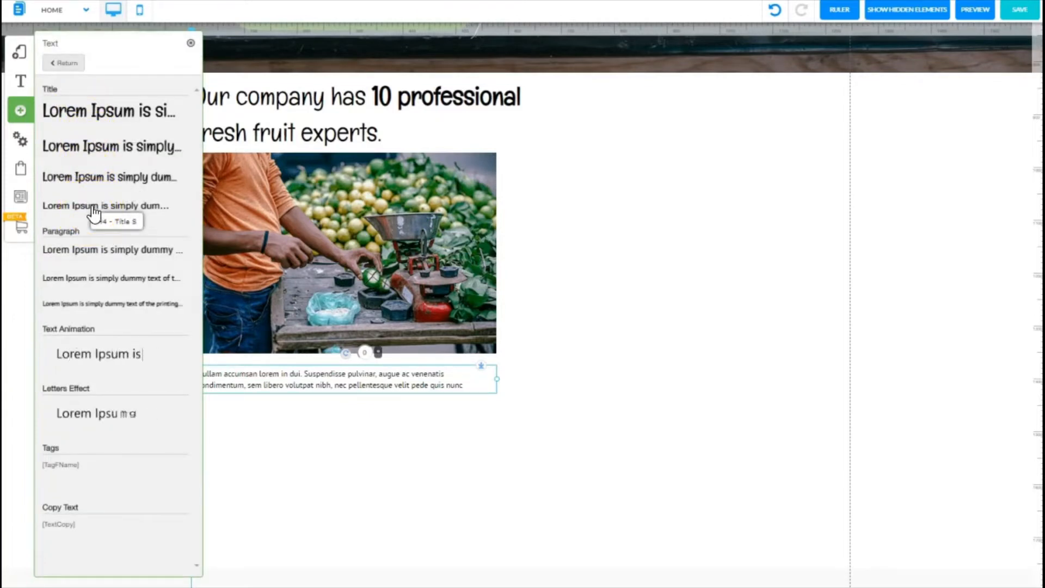
{"action": "left_click_drag", "start_coordinate": [93, 214], "coordinate": [758, 176]}
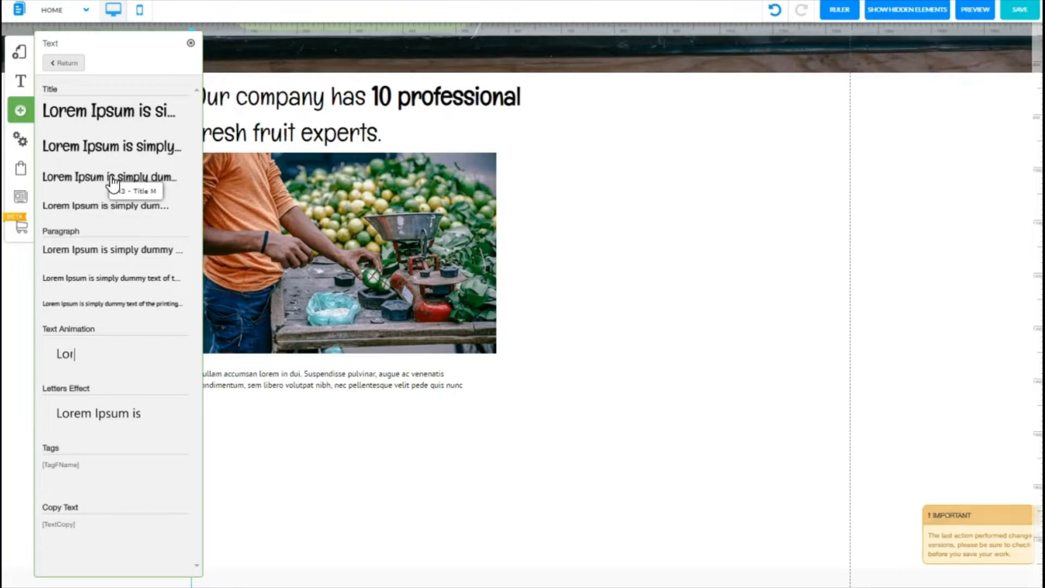
{"action": "left_click_drag", "start_coordinate": [111, 181], "coordinate": [704, 136]}
{"action": "left_click", "coordinate": [609, 146]}
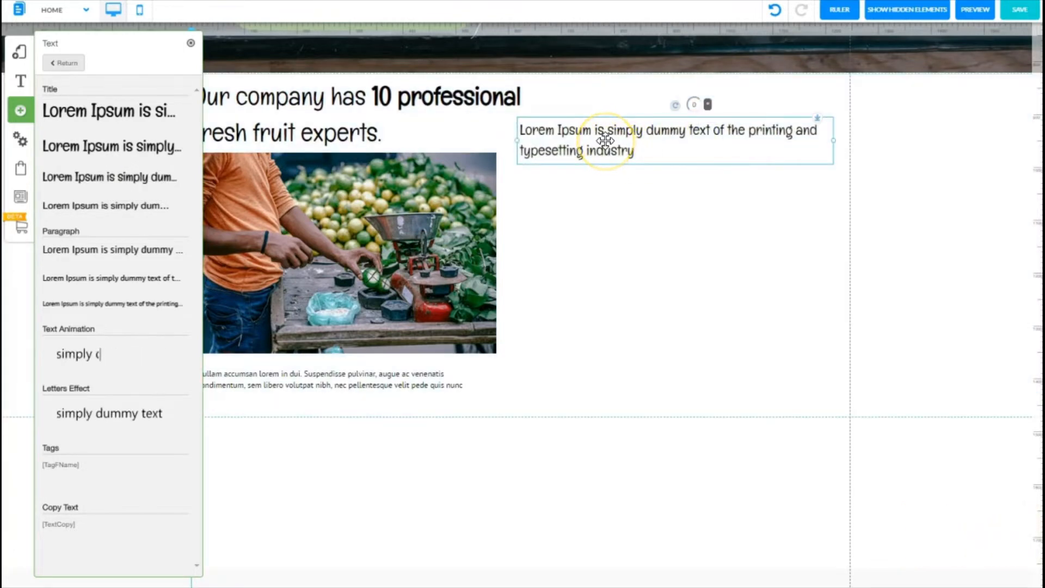
{"action": "left_click", "coordinate": [191, 43]}
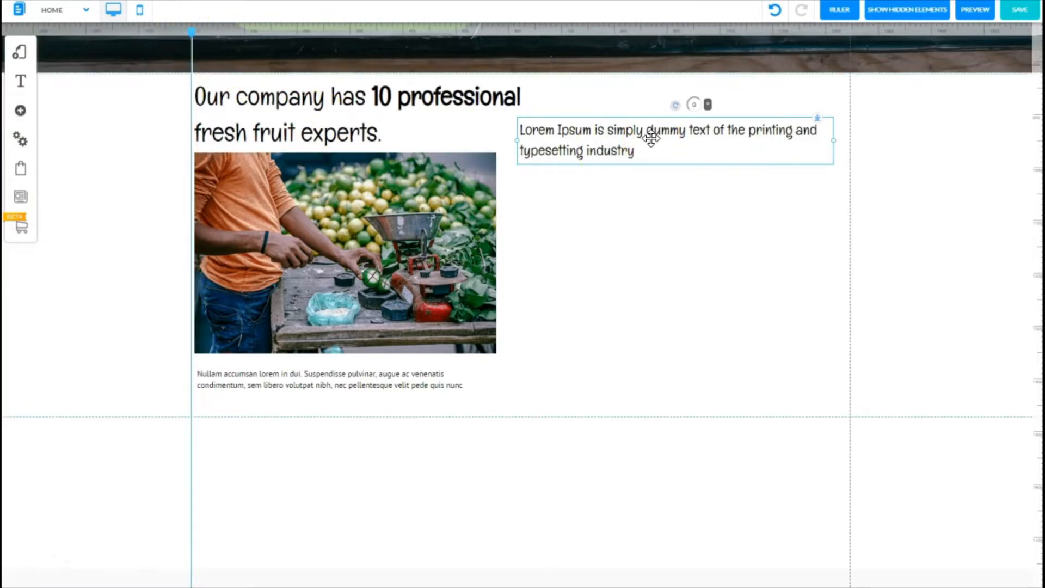
Step: Replace its text with the pasted body paragraphs and move the block up beside the title
{"action": "double_click", "coordinate": [651, 139]}
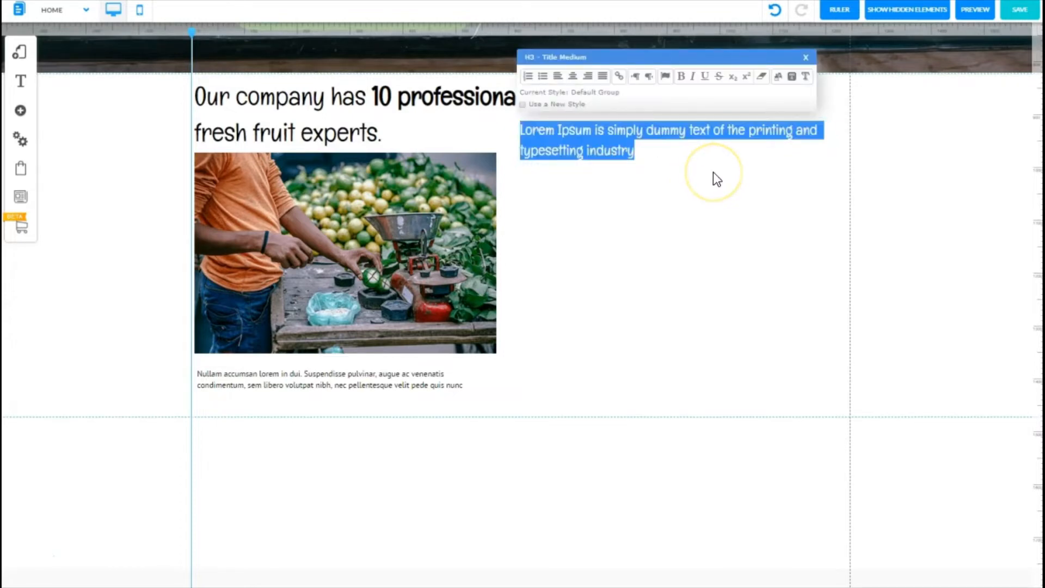
{"action": "key", "text": "ctrl+v"}
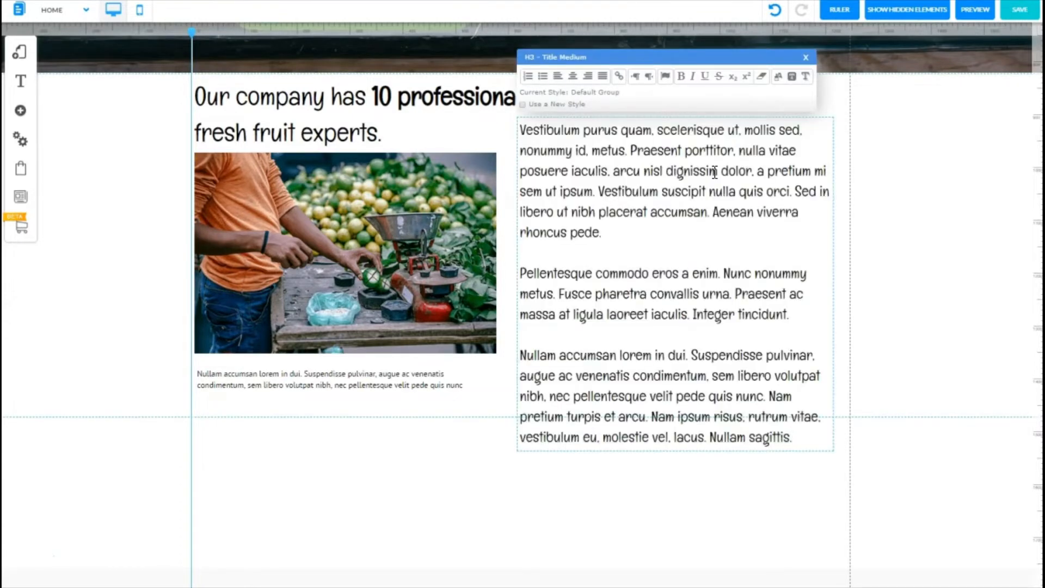
{"action": "left_click_drag", "start_coordinate": [672, 285], "coordinate": [689, 248]}
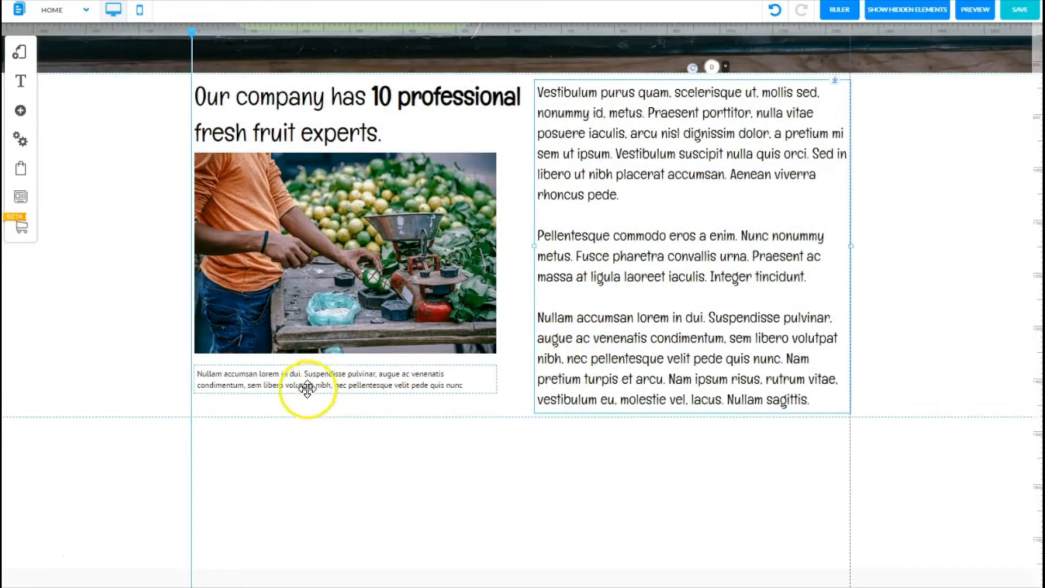
{"action": "left_click", "coordinate": [119, 408]}
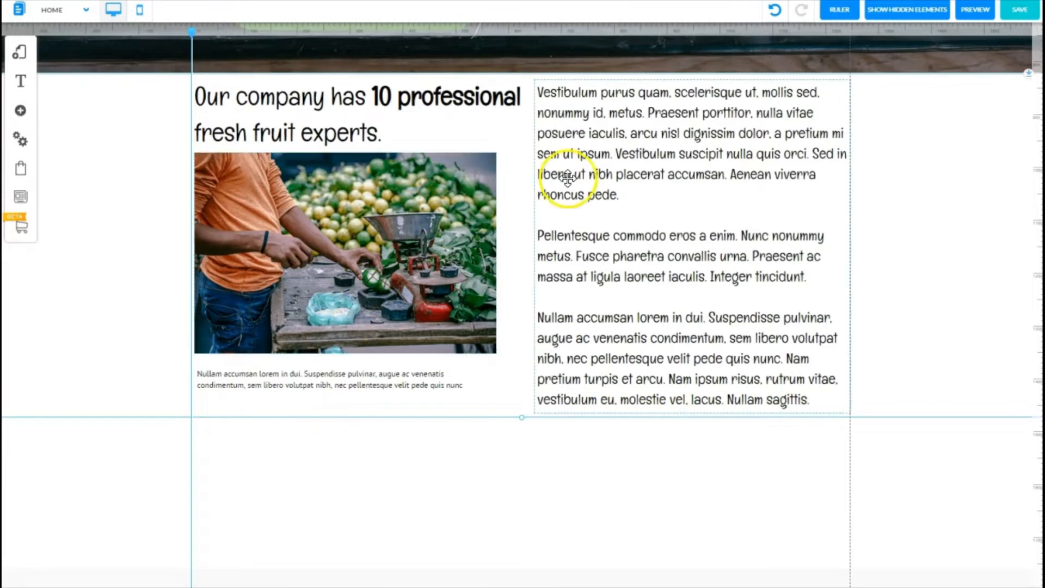
Step: Select all of the body text and set it to justified alignment
{"action": "left_click", "coordinate": [665, 264]}
{"action": "left_click_drag", "start_coordinate": [665, 264], "coordinate": [662, 261]}
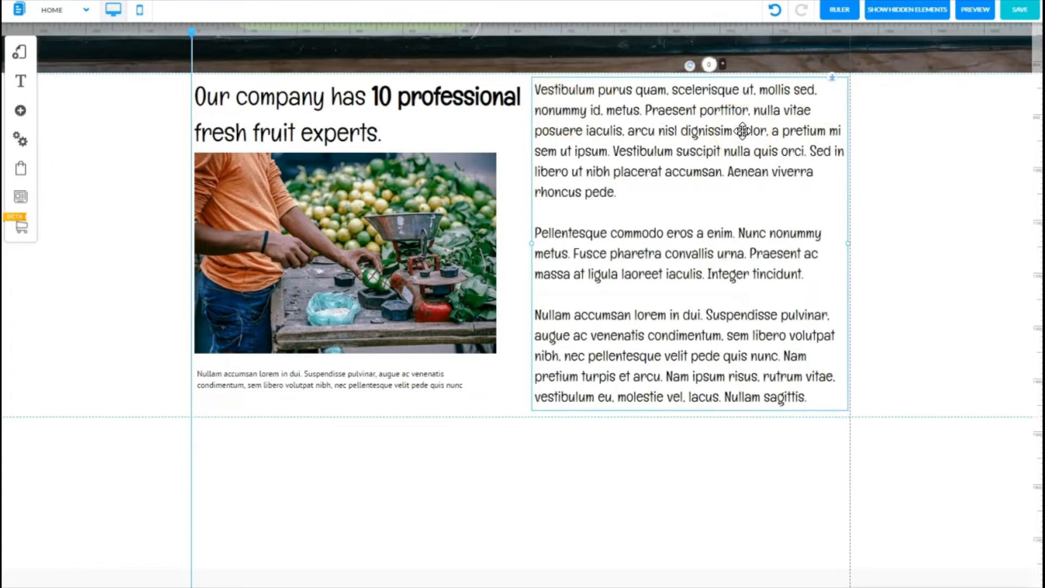
{"action": "double_click", "coordinate": [652, 133]}
{"action": "triple_click", "coordinate": [651, 134]}
{"action": "key", "text": "ctrl+a"}
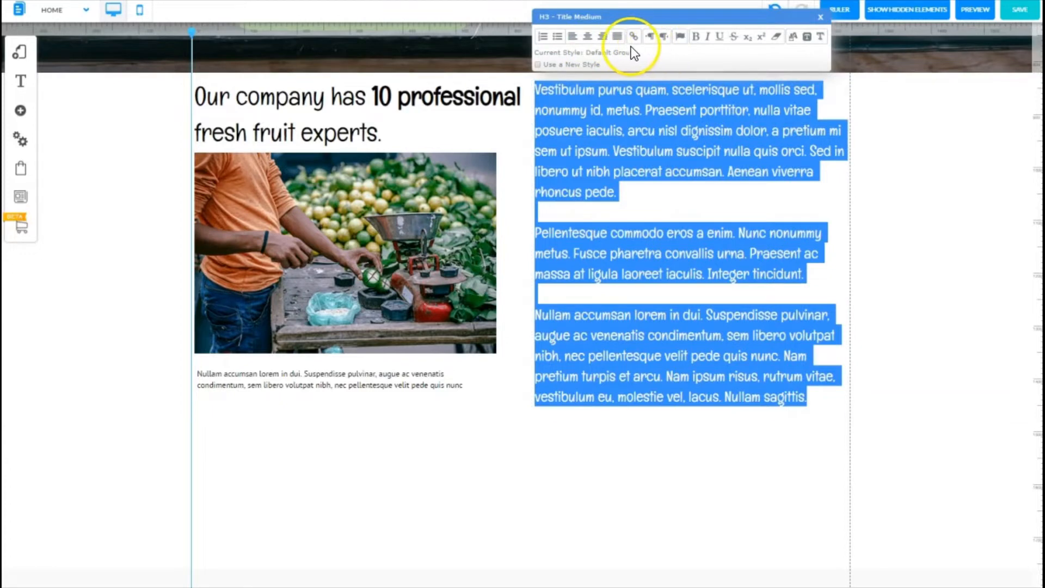
{"action": "left_click", "coordinate": [588, 38]}
{"action": "left_click", "coordinate": [603, 39]}
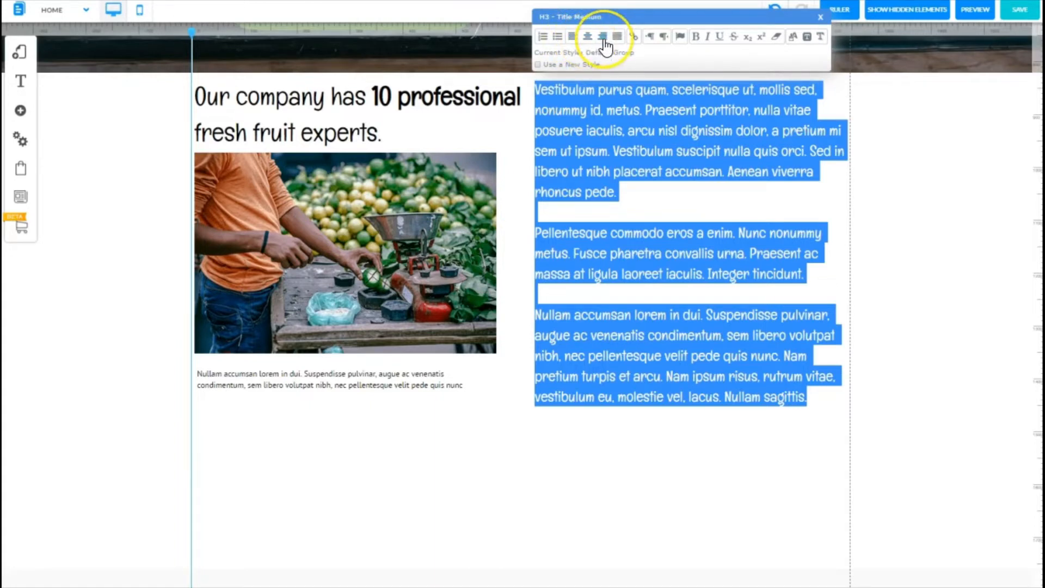
{"action": "left_click", "coordinate": [616, 37]}
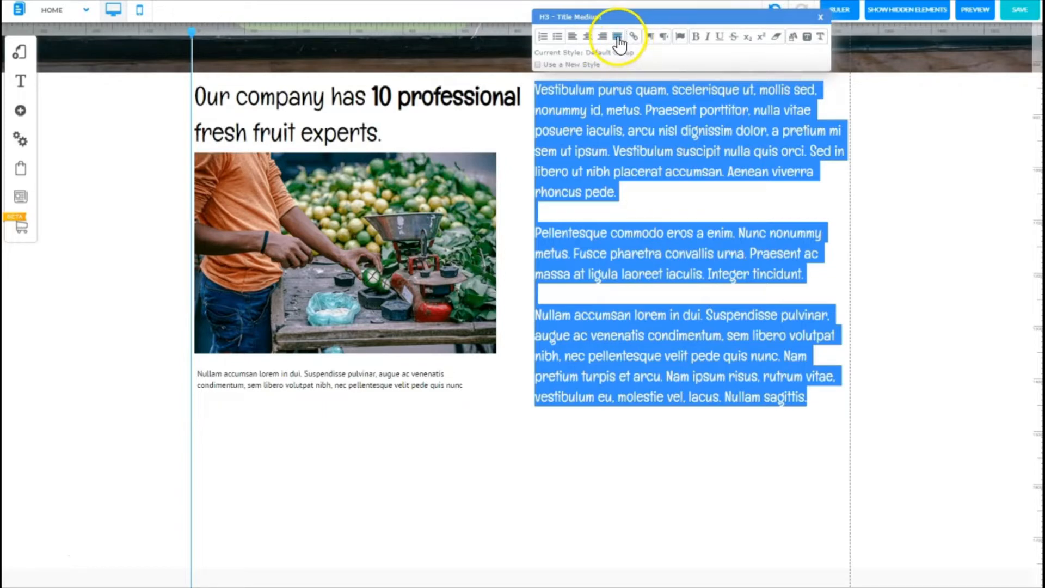
{"action": "left_click", "coordinate": [617, 37]}
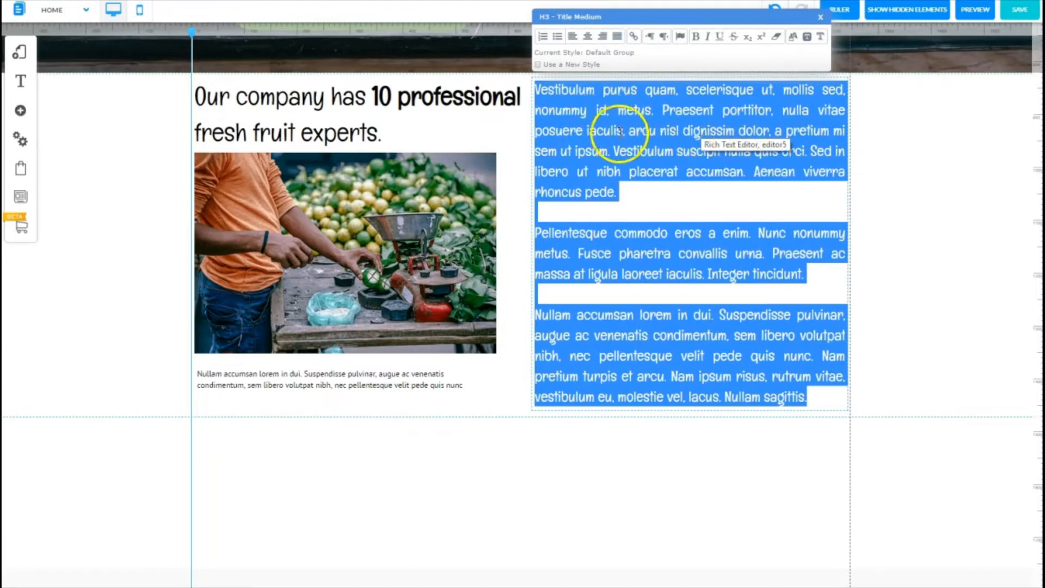
{"action": "left_click", "coordinate": [640, 195]}
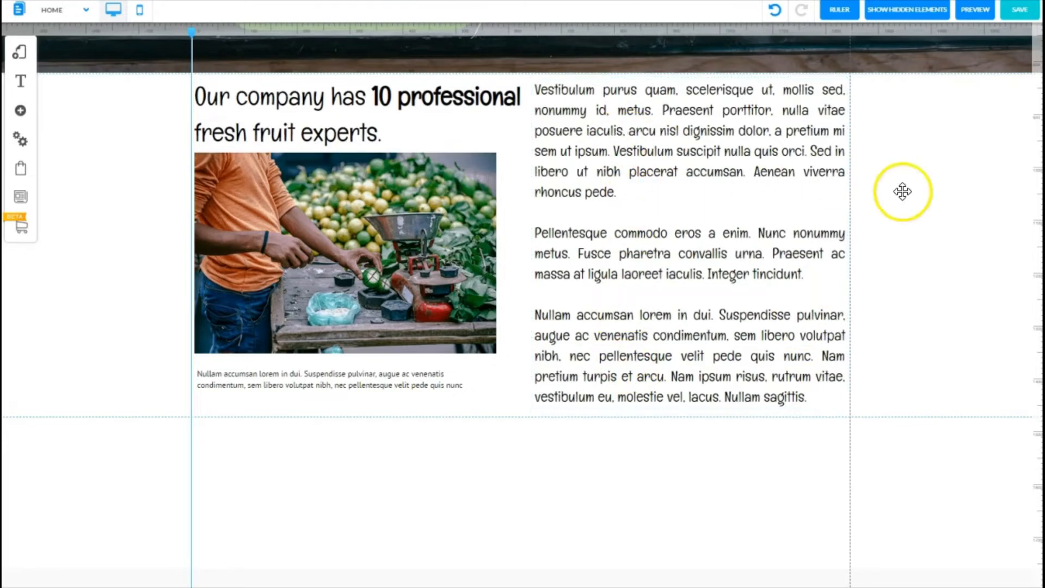
Step: Lower the section's bottom edge slightly and nudge the caption a little further below the image
{"action": "left_click", "coordinate": [521, 418]}
{"action": "left_click_drag", "start_coordinate": [521, 423], "coordinate": [522, 429]}
{"action": "left_click", "coordinate": [287, 383]}
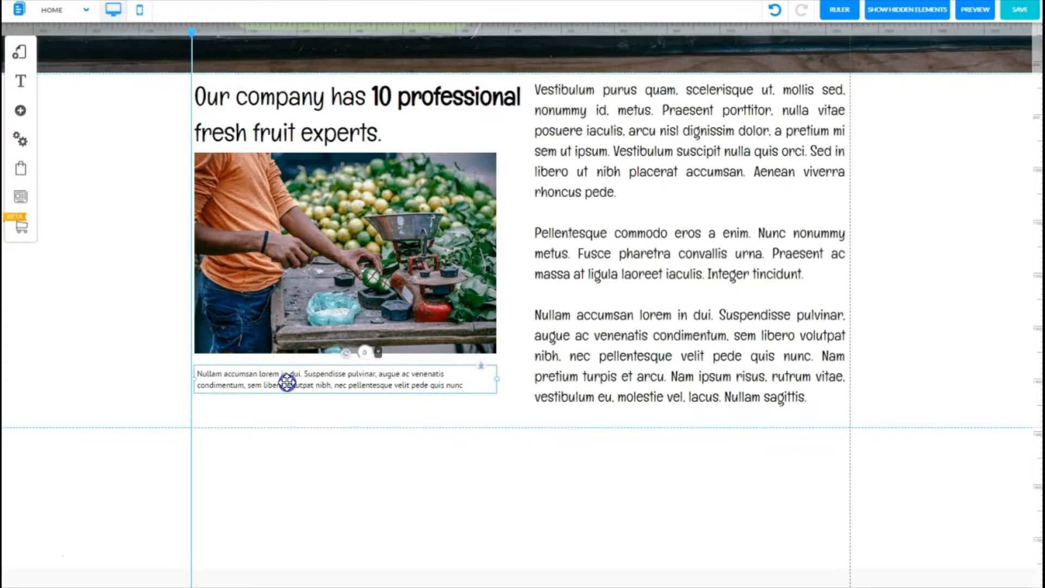
{"action": "left_click_drag", "start_coordinate": [287, 383], "coordinate": [282, 399]}
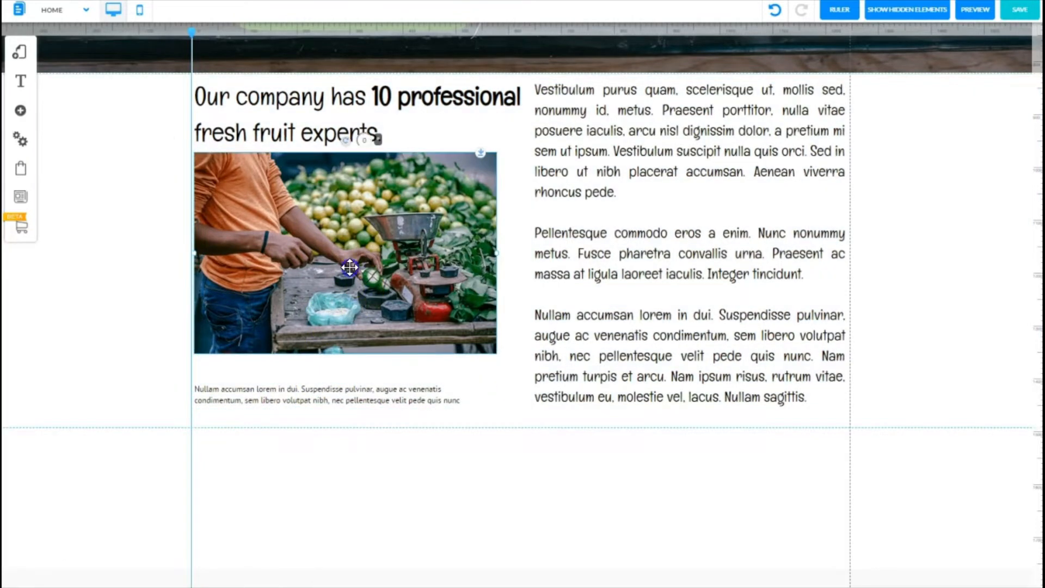
Step: Nudge the fruit-vendor image and the heading slightly down
{"action": "left_click_drag", "start_coordinate": [349, 267], "coordinate": [347, 280]}
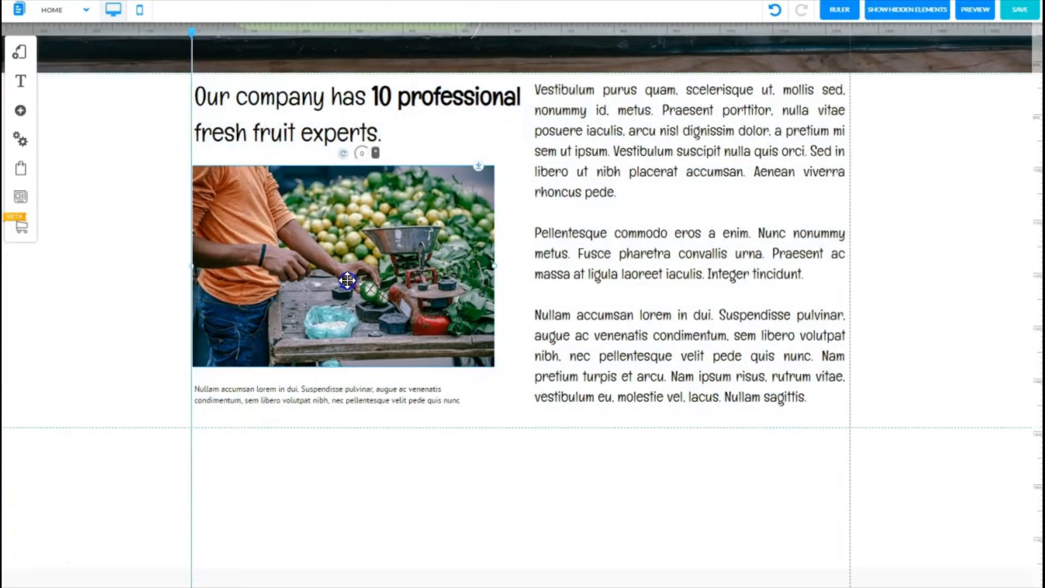
{"action": "left_click", "coordinate": [303, 111]}
{"action": "left_click_drag", "start_coordinate": [303, 111], "coordinate": [305, 117]}
Step: Reposition the body text block so its top lines up with the heading
{"action": "left_click", "coordinate": [707, 140]}
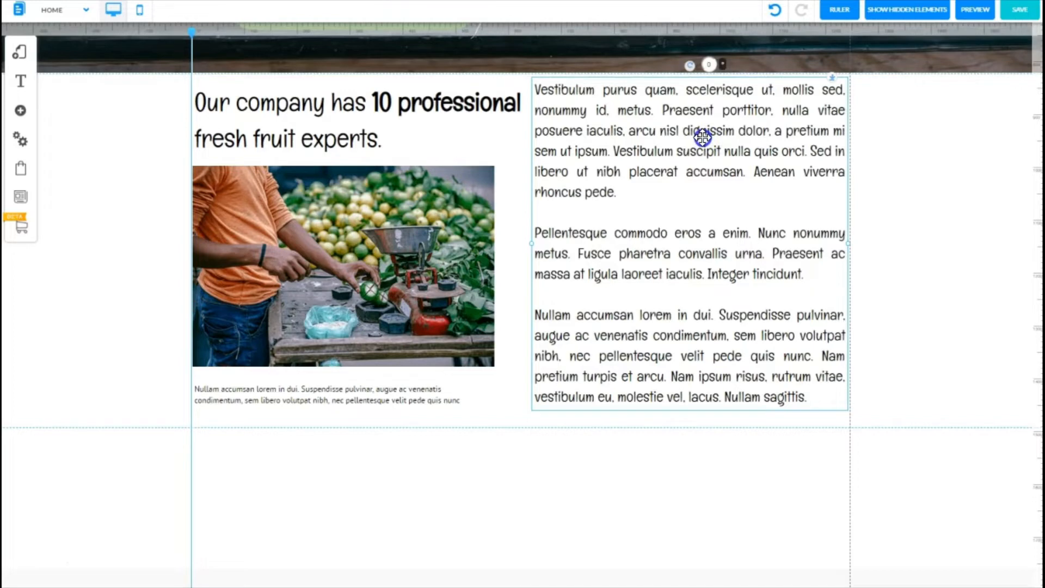
{"action": "left_click_drag", "start_coordinate": [702, 137], "coordinate": [655, 157]}
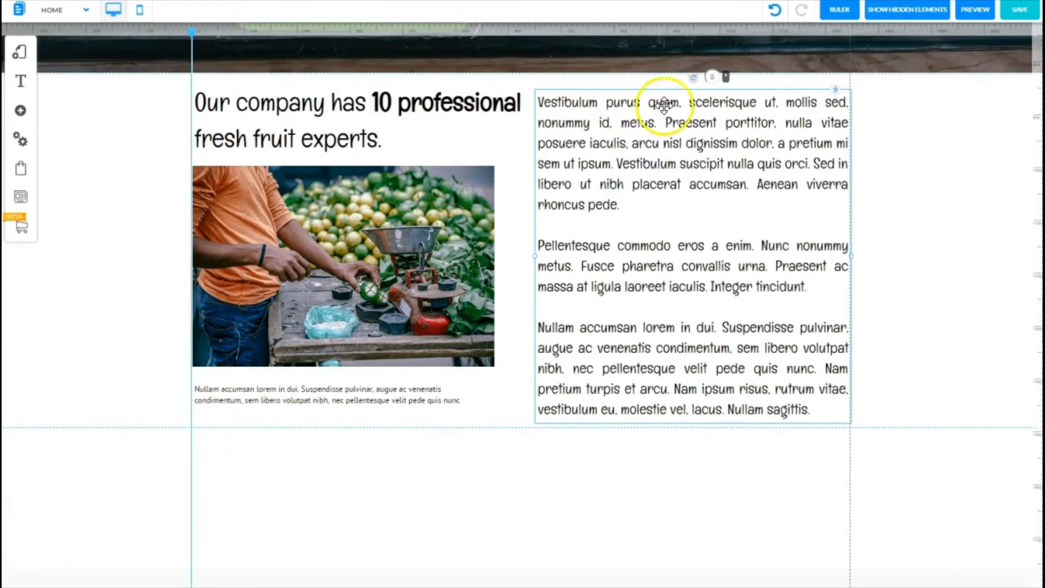
{"action": "left_click_drag", "start_coordinate": [704, 105], "coordinate": [702, 96]}
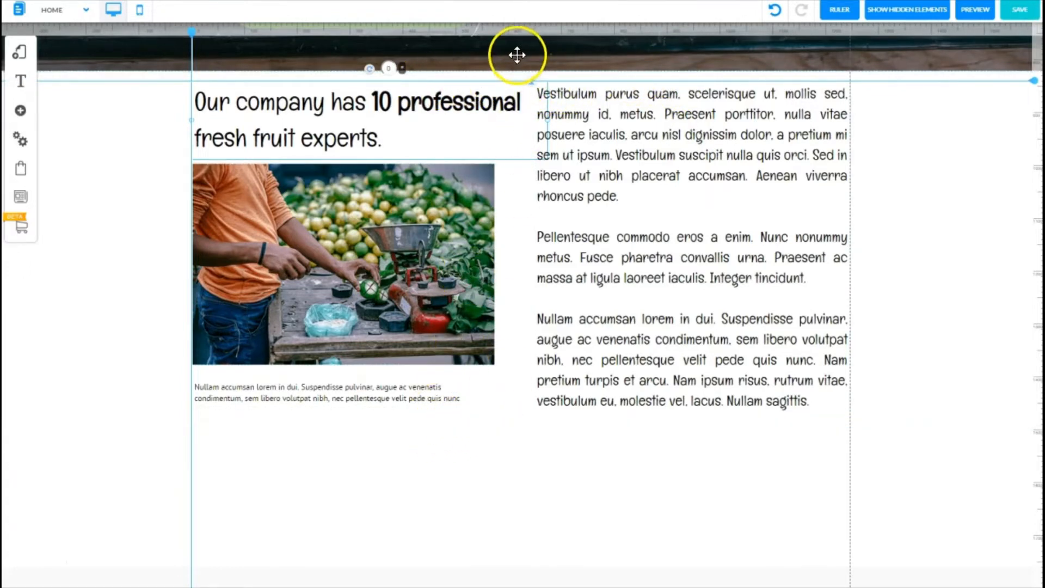
Step: Raise the section's bottom edge slightly and nudge the caption up closer to the image
{"action": "left_click", "coordinate": [500, 419]}
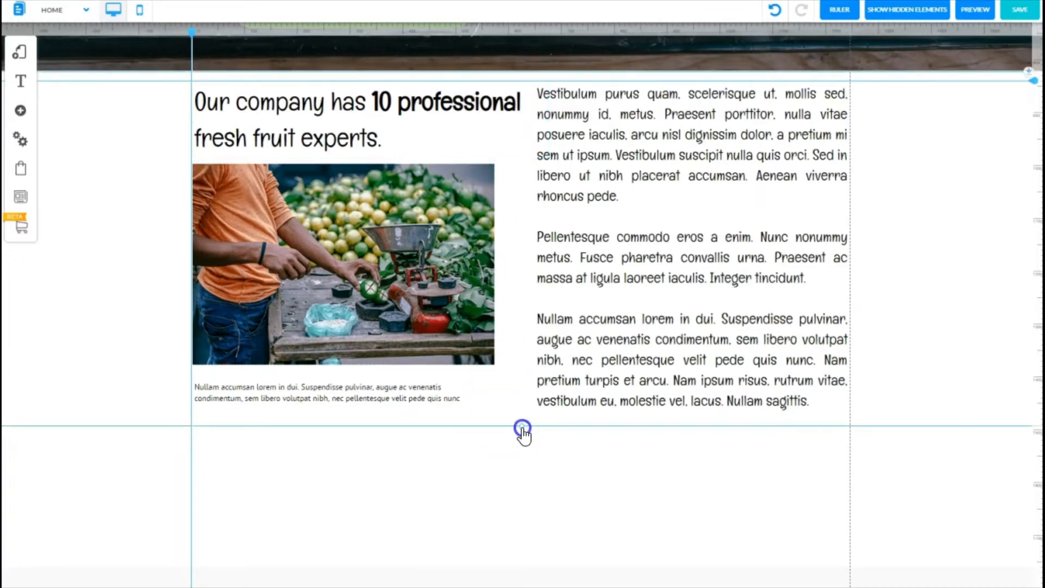
{"action": "left_click_drag", "start_coordinate": [523, 430], "coordinate": [521, 423]}
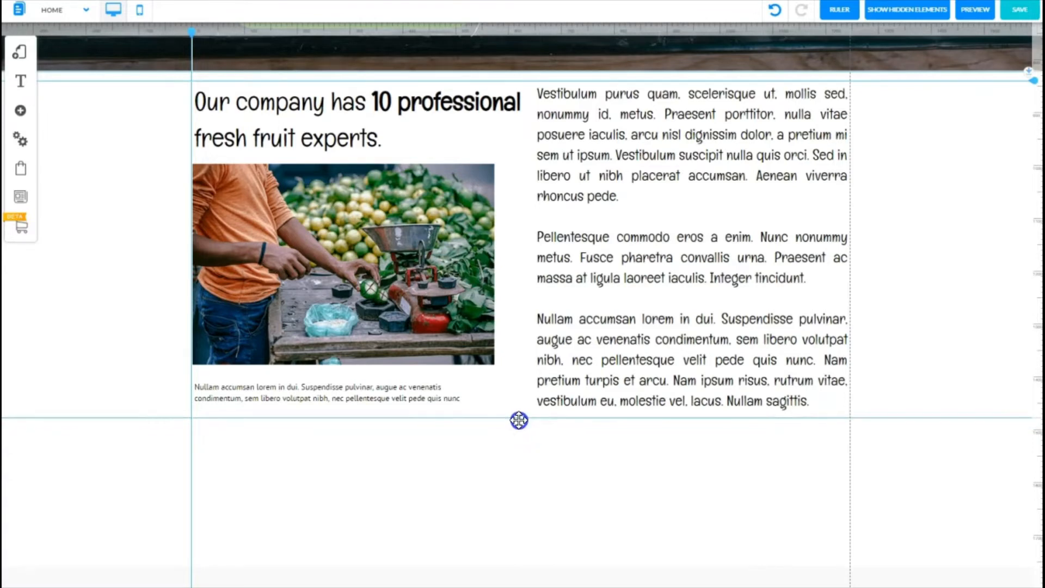
{"action": "left_click", "coordinate": [378, 397]}
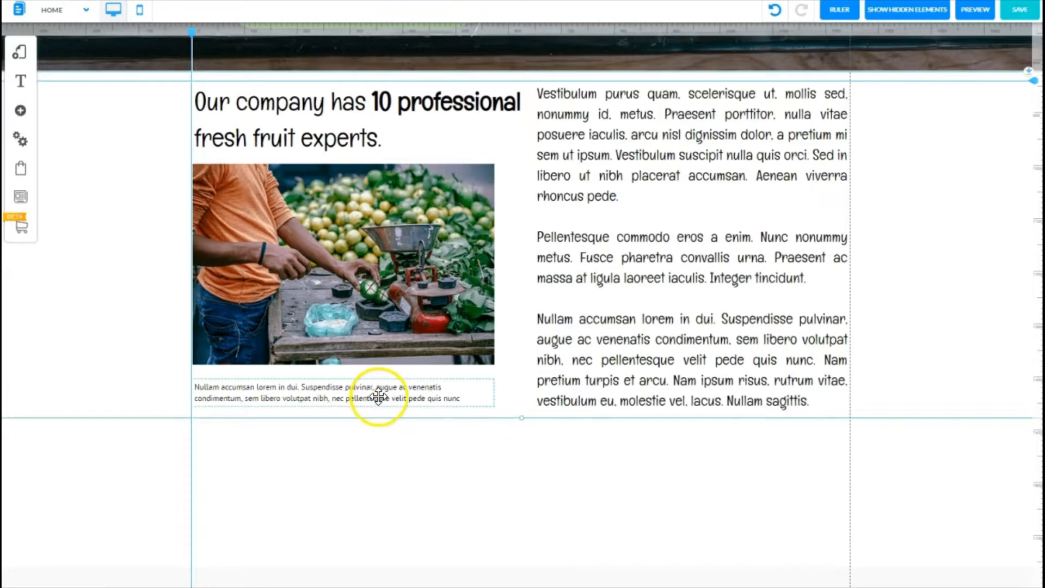
{"action": "left_click", "coordinate": [378, 397]}
{"action": "left_click_drag", "start_coordinate": [378, 396], "coordinate": [378, 392]}
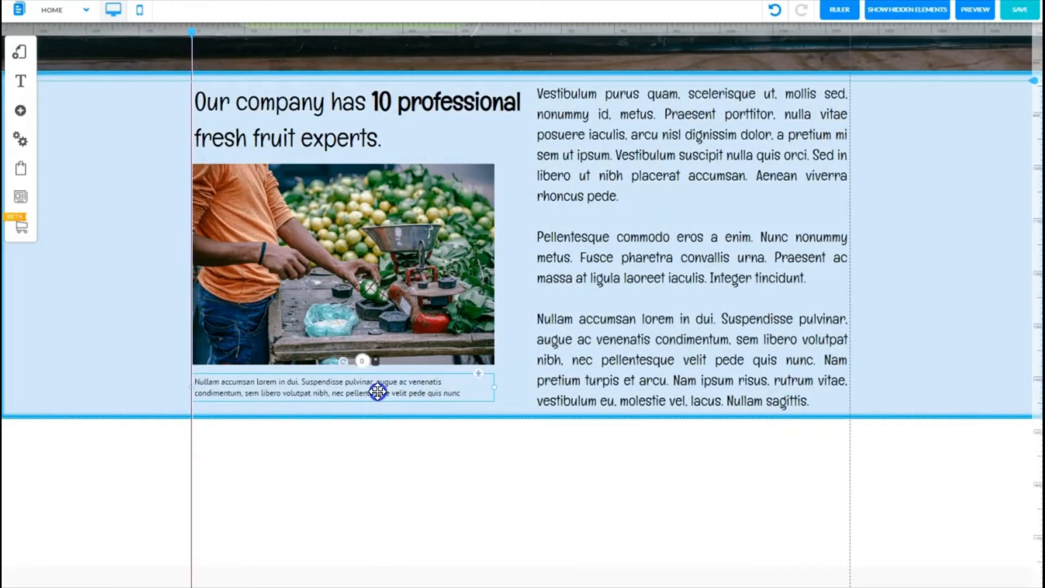
{"action": "left_click_drag", "start_coordinate": [377, 391], "coordinate": [378, 391]}
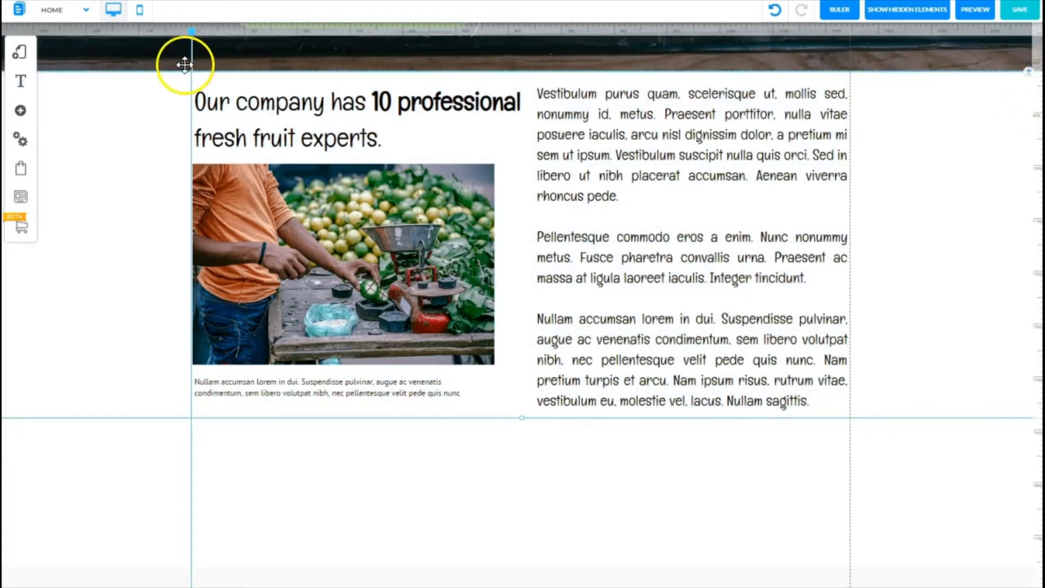
Step: Remove the vertical ruler guide and preview the page to check the new content section
{"action": "left_click_drag", "start_coordinate": [194, 32], "coordinate": [192, 30]}
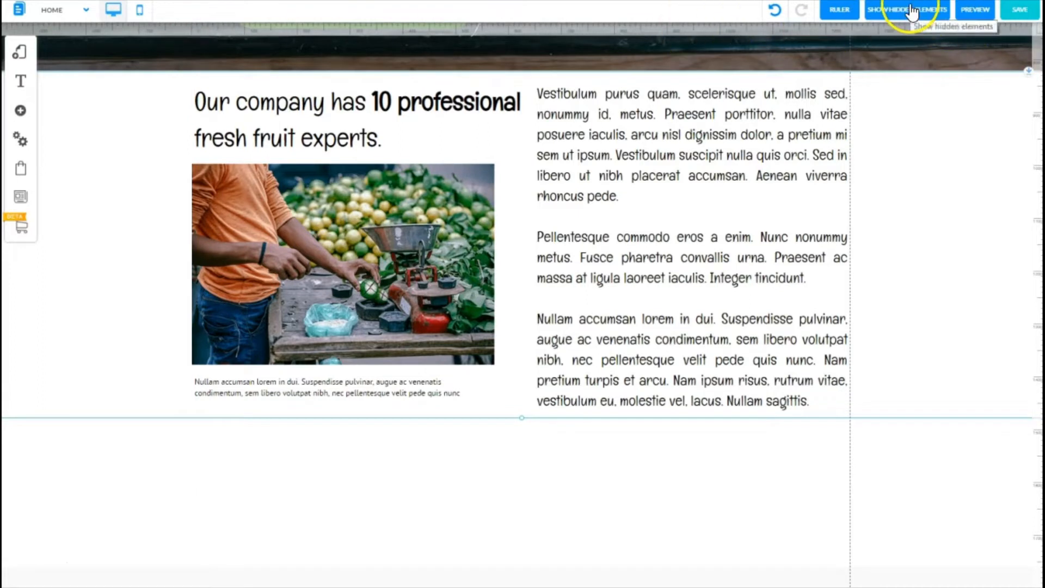
{"action": "left_click", "coordinate": [984, 12]}
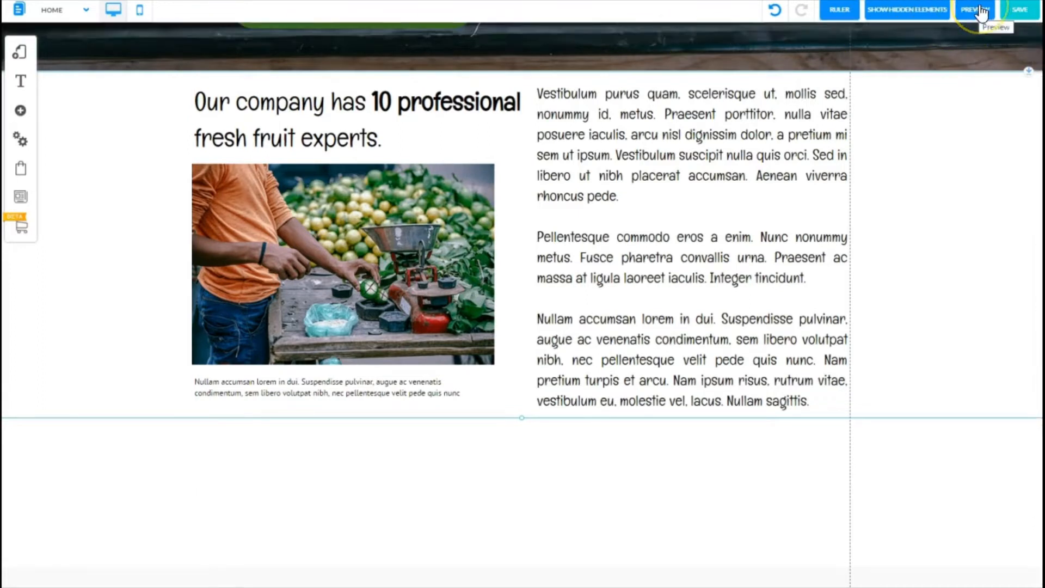
{"action": "scroll", "coordinate": [523, 305], "scroll_direction": "down", "scroll_amount": 6}
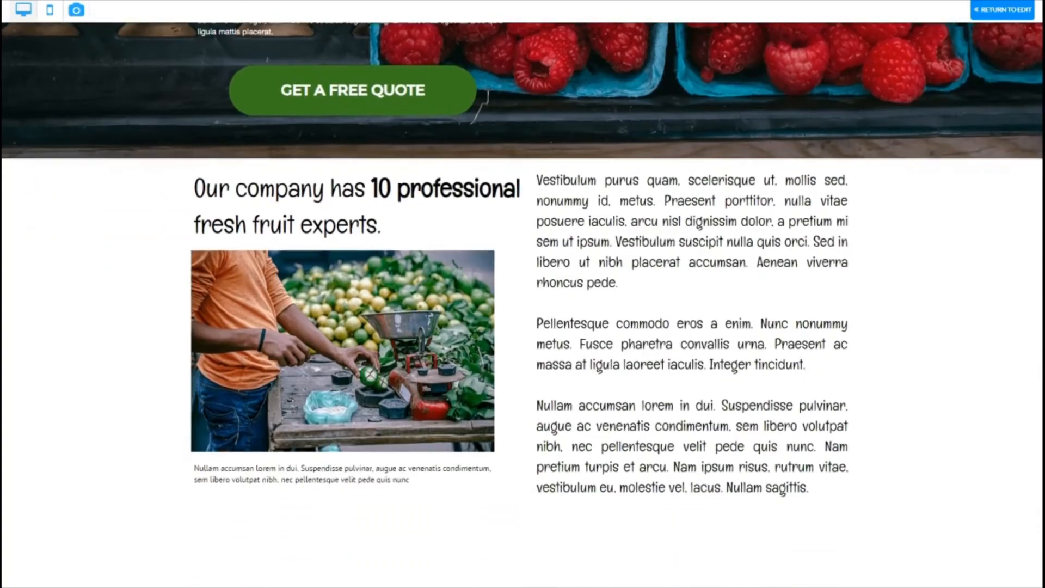
{"action": "scroll", "coordinate": [522, 305], "scroll_direction": "down", "scroll_amount": 1}
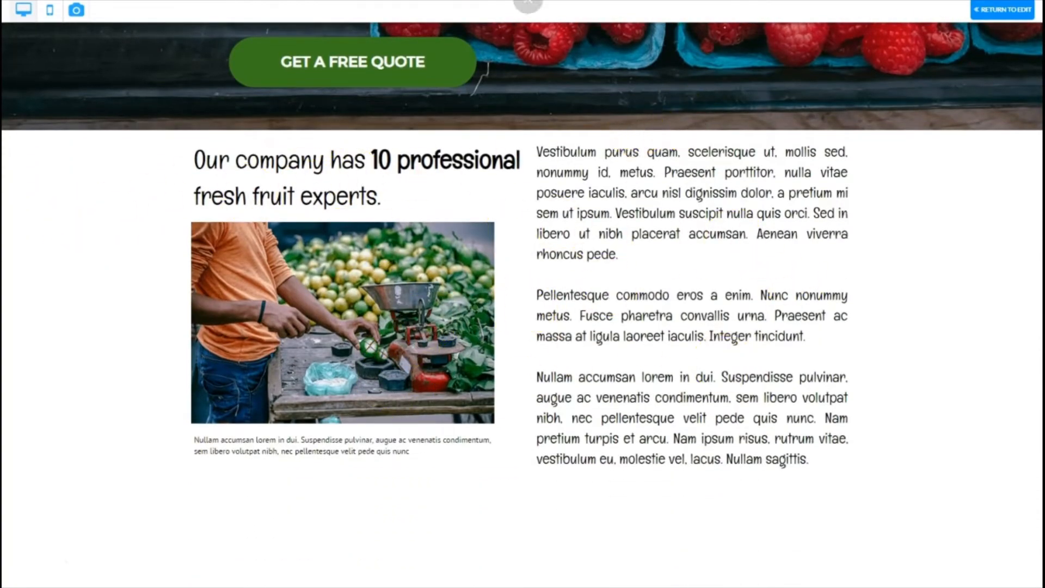
{"action": "left_click", "coordinate": [1001, 10]}
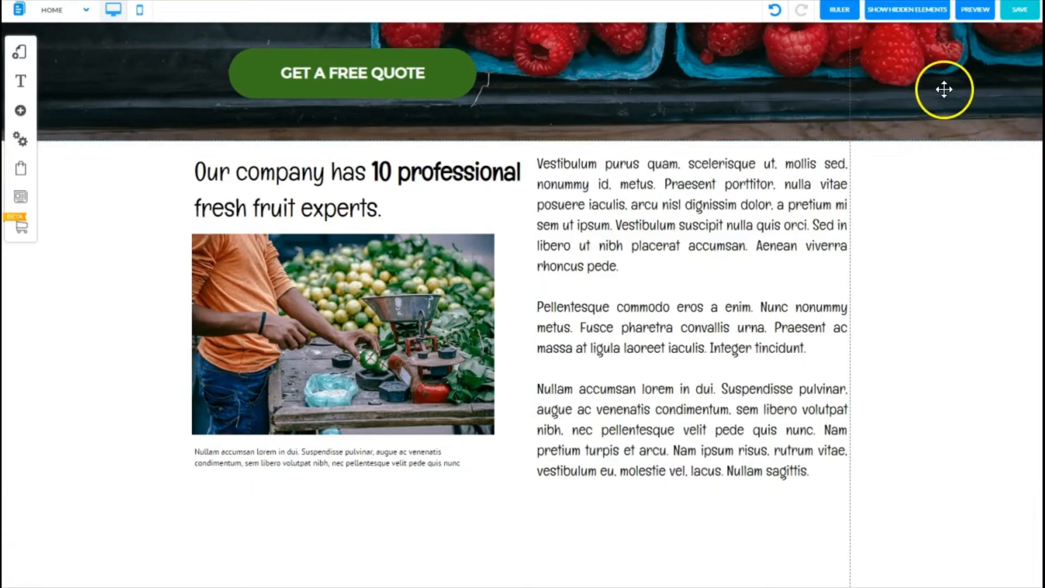
Step: Save the changes to the layout and Home page
{"action": "left_click", "coordinate": [1014, 10]}
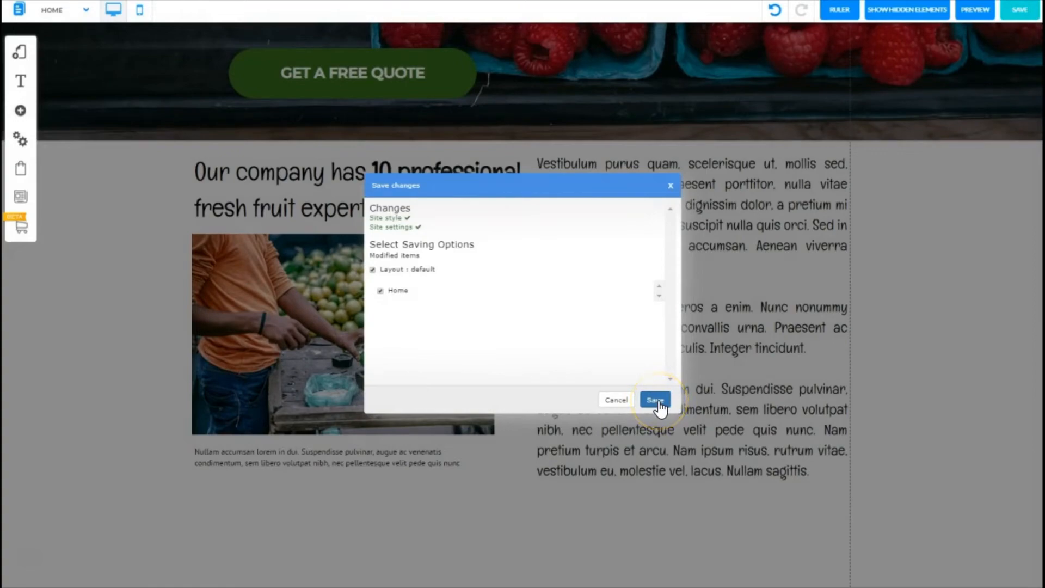
{"action": "left_click", "coordinate": [654, 400]}
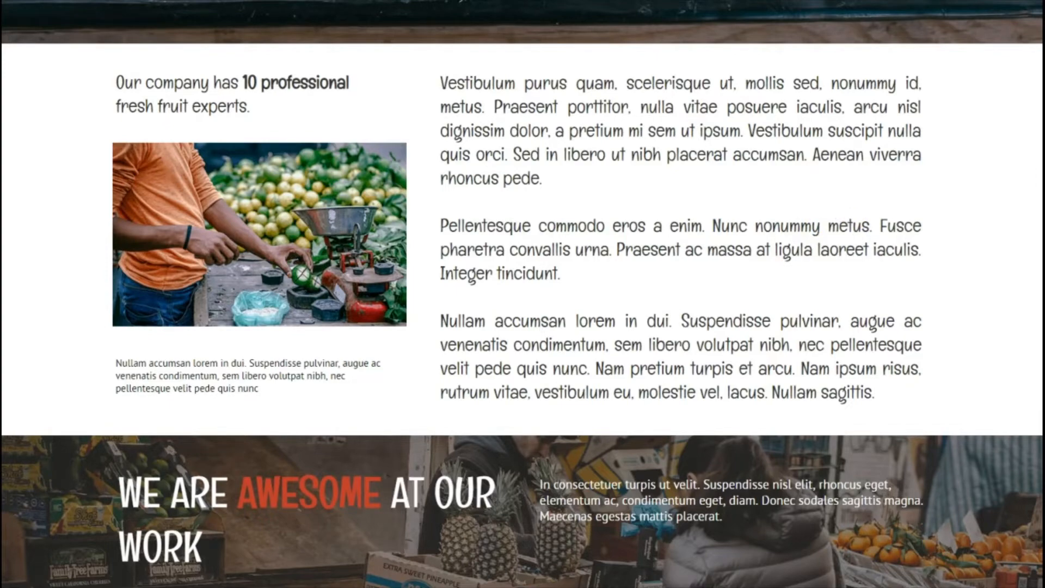
Step: Add a Standard (Dark Blue) classic Banner section to the page
{"action": "scroll", "coordinate": [523, 294], "scroll_direction": "down", "scroll_amount": 5}
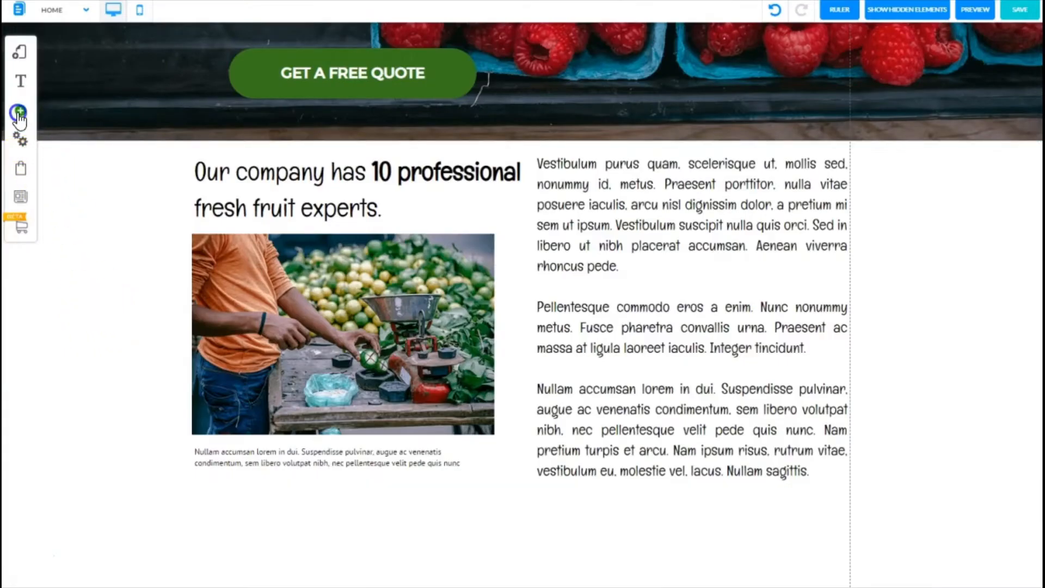
{"action": "left_click", "coordinate": [19, 114]}
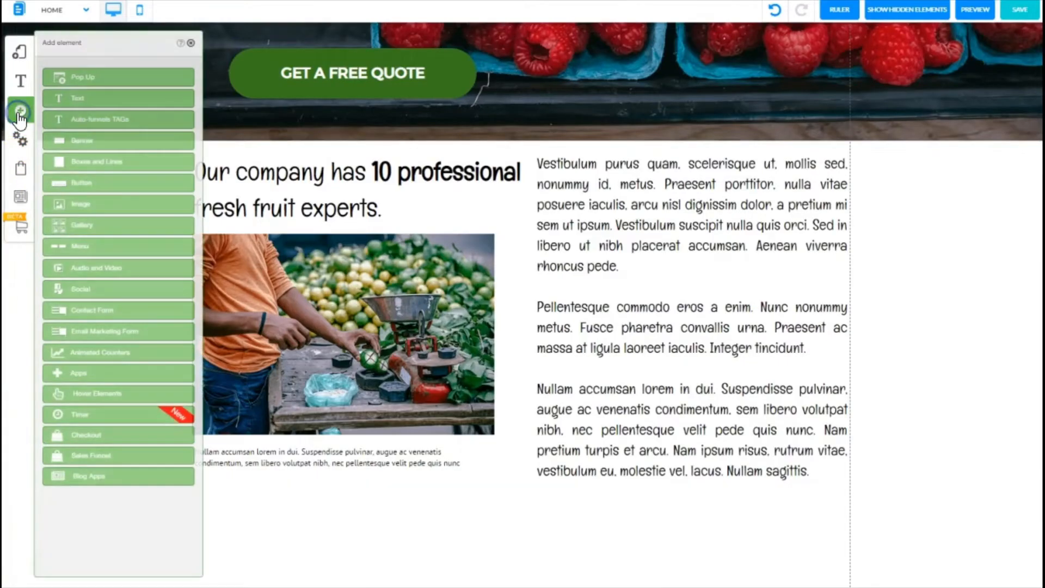
{"action": "left_click", "coordinate": [94, 142]}
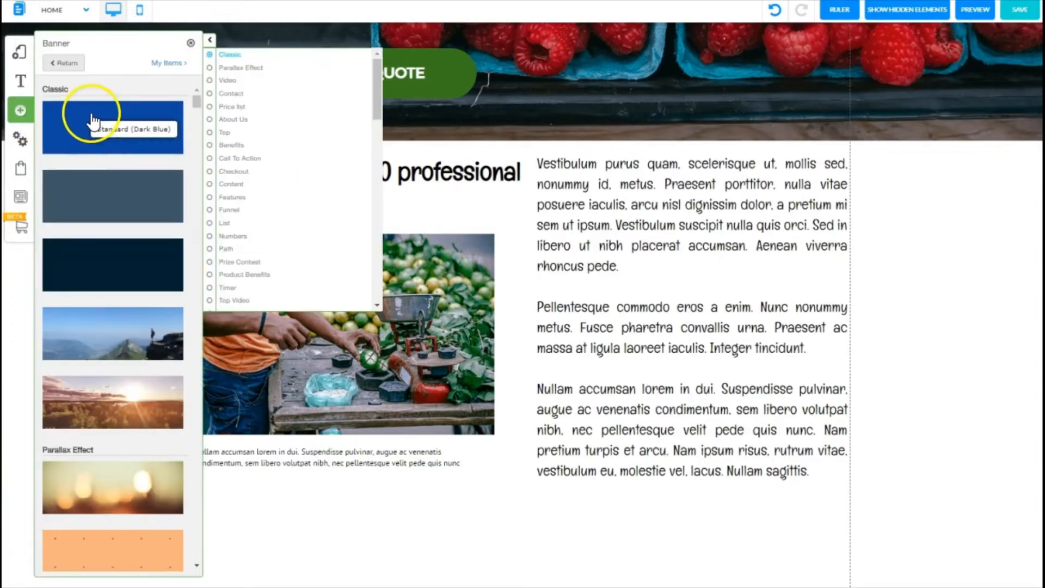
{"action": "left_click", "coordinate": [90, 128]}
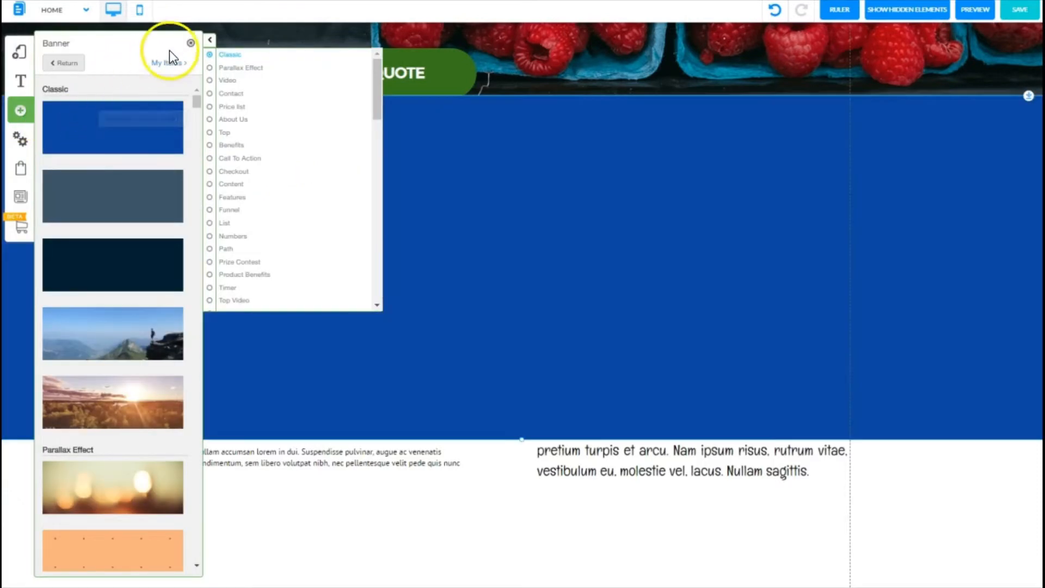
{"action": "left_click", "coordinate": [190, 43]}
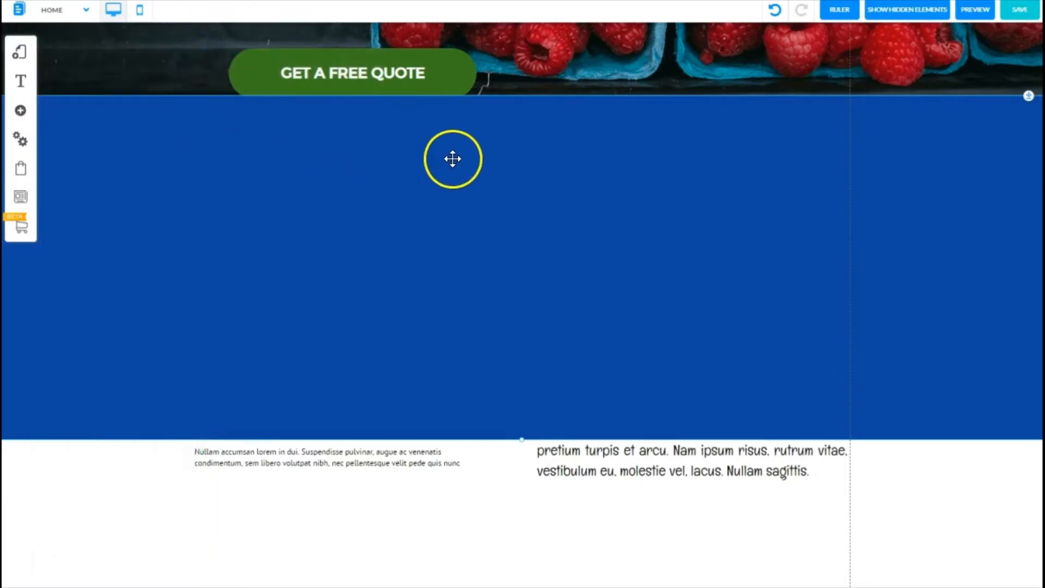
Step: Move the new banner section below the fruit content section
{"action": "left_click_drag", "start_coordinate": [470, 120], "coordinate": [450, 191]}
{"action": "left_click", "coordinate": [643, 257]}
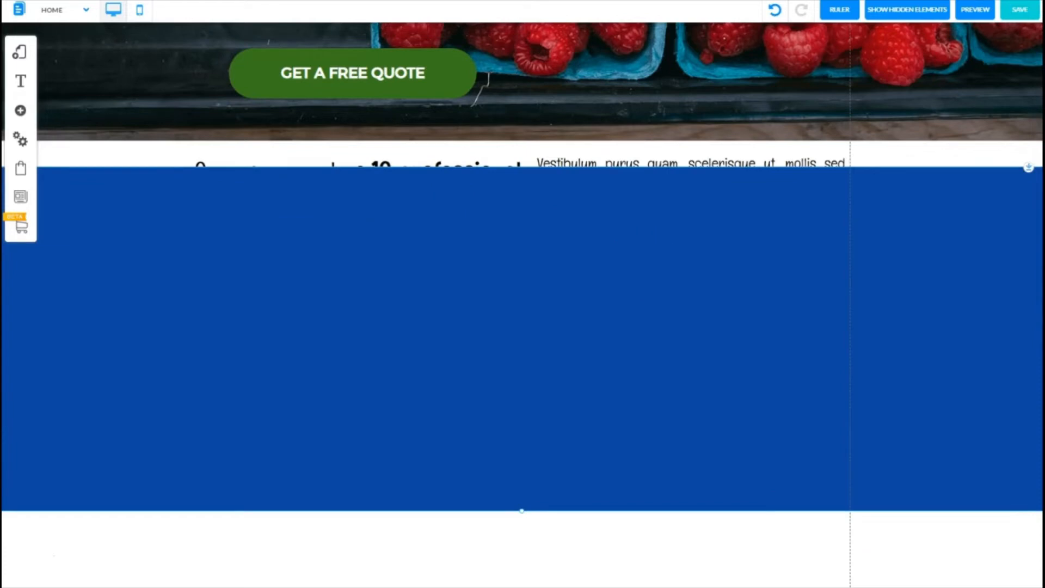
{"action": "scroll", "coordinate": [620, 229], "scroll_direction": "down", "scroll_amount": 3}
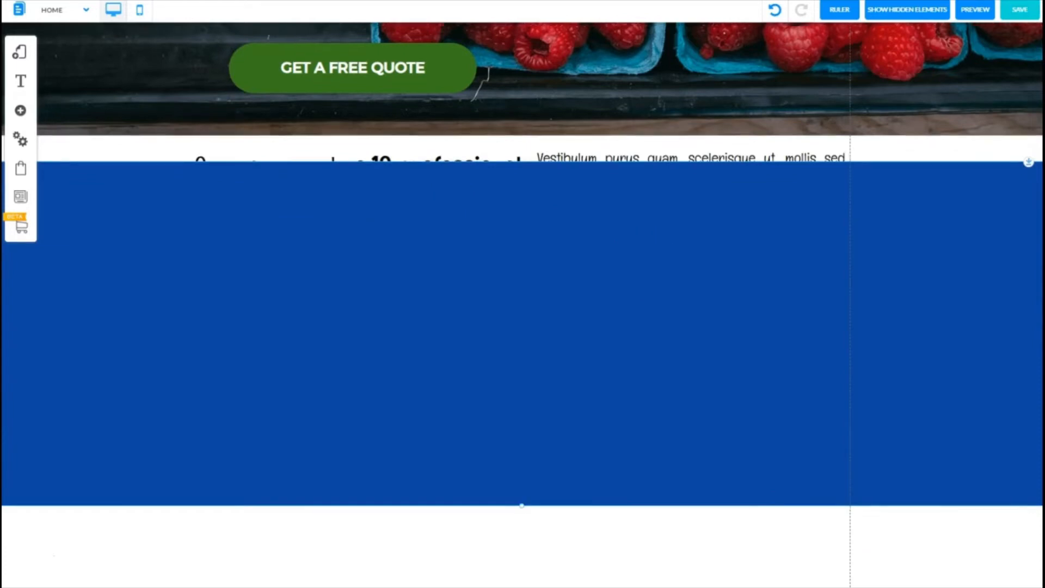
{"action": "left_click_drag", "start_coordinate": [605, 182], "coordinate": [665, 567]}
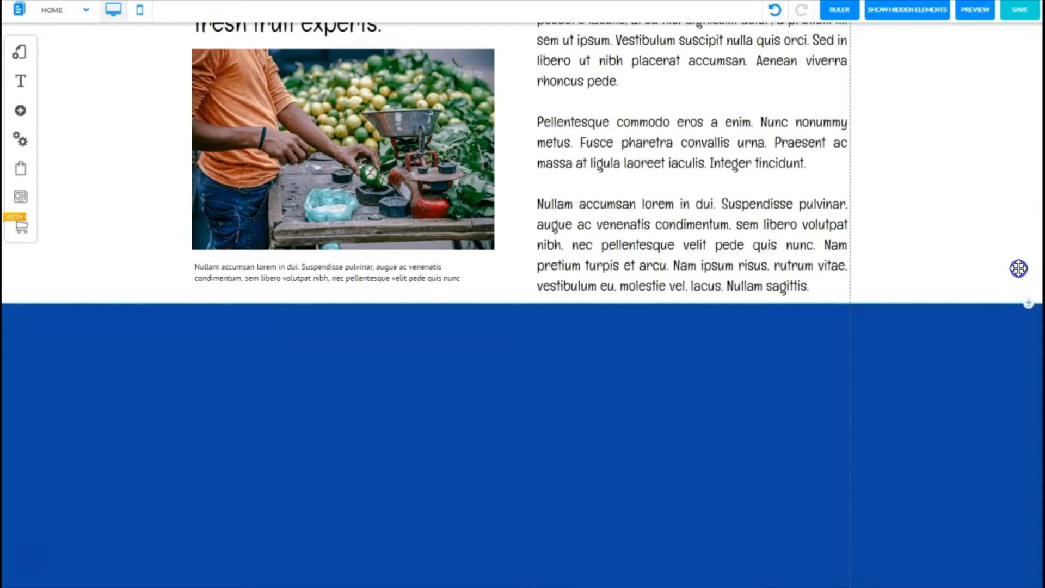
{"action": "left_click", "coordinate": [963, 196]}
{"action": "left_click", "coordinate": [378, 221]}
{"action": "left_click", "coordinate": [887, 229]}
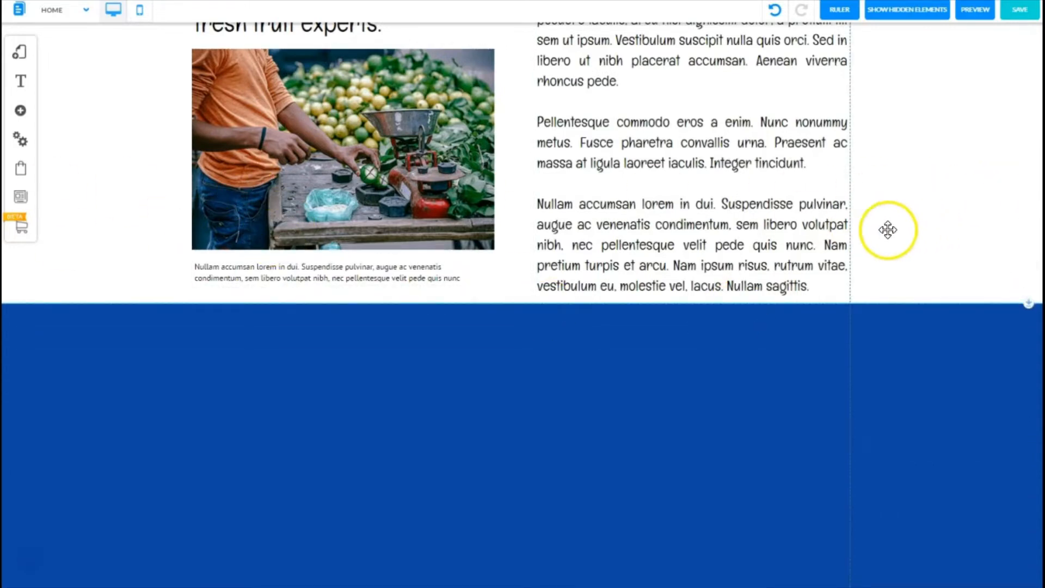
{"action": "scroll", "coordinate": [658, 563], "scroll_direction": "down", "scroll_amount": 3}
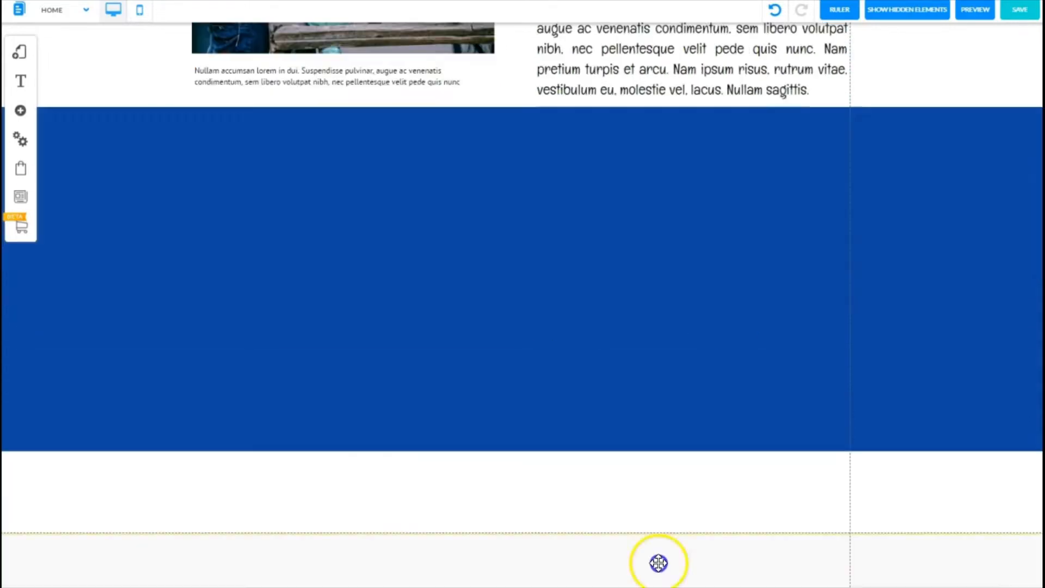
{"action": "left_click_drag", "start_coordinate": [659, 563], "coordinate": [644, 447]}
{"action": "left_click", "coordinate": [835, 219]}
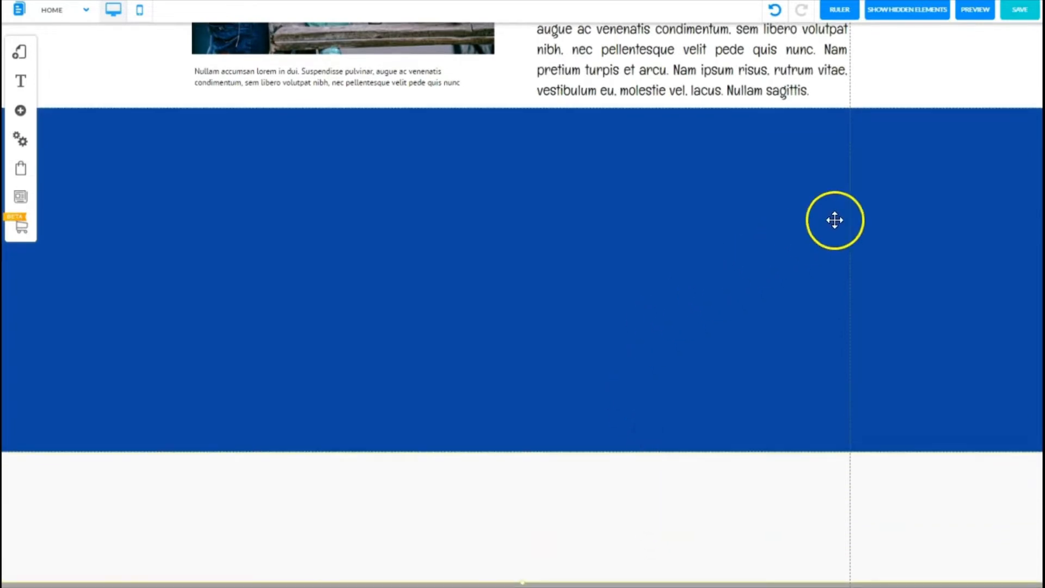
{"action": "scroll", "coordinate": [27, 559], "scroll_direction": "up", "scroll_amount": 2}
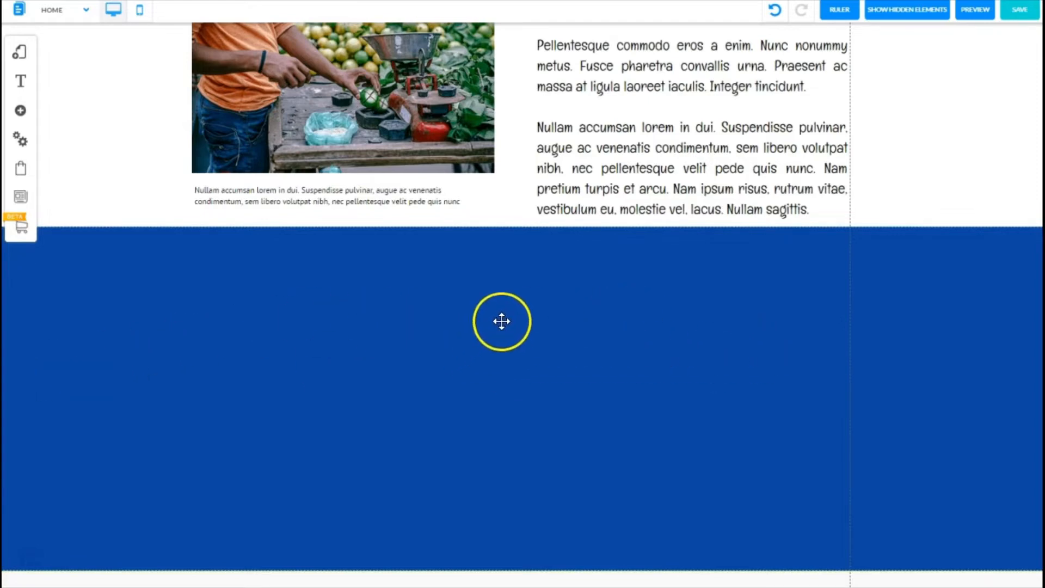
Step: Open the banner's style settings and remove its blue background colour
{"action": "left_click", "coordinate": [458, 307]}
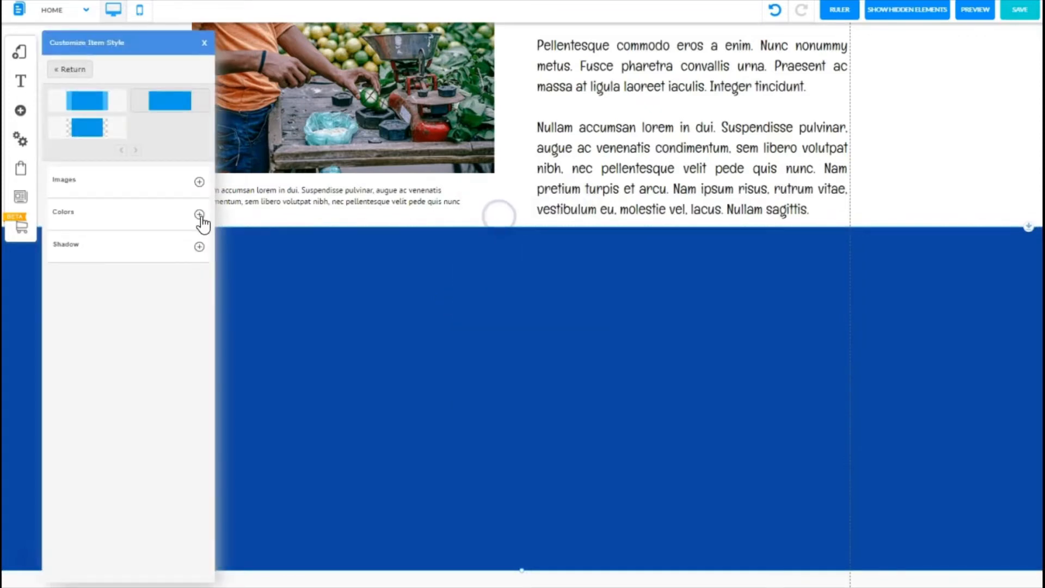
{"action": "left_click", "coordinate": [200, 215]}
{"action": "left_click", "coordinate": [171, 247]}
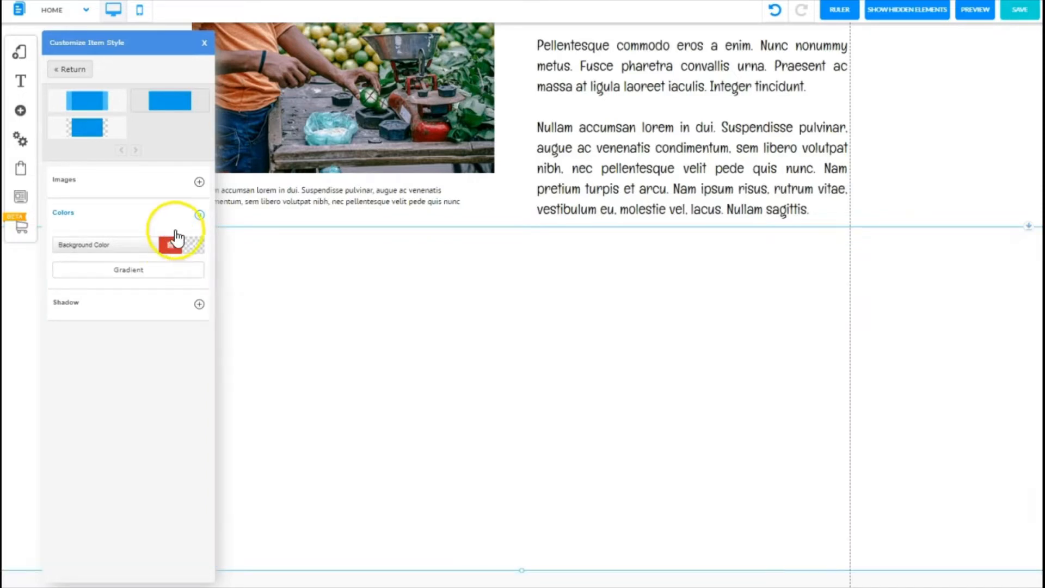
{"action": "left_click", "coordinate": [200, 215]}
Step: Set the banner's fluid background image to the fruit market picture from the Fruit Shop folder
{"action": "left_click", "coordinate": [199, 183]}
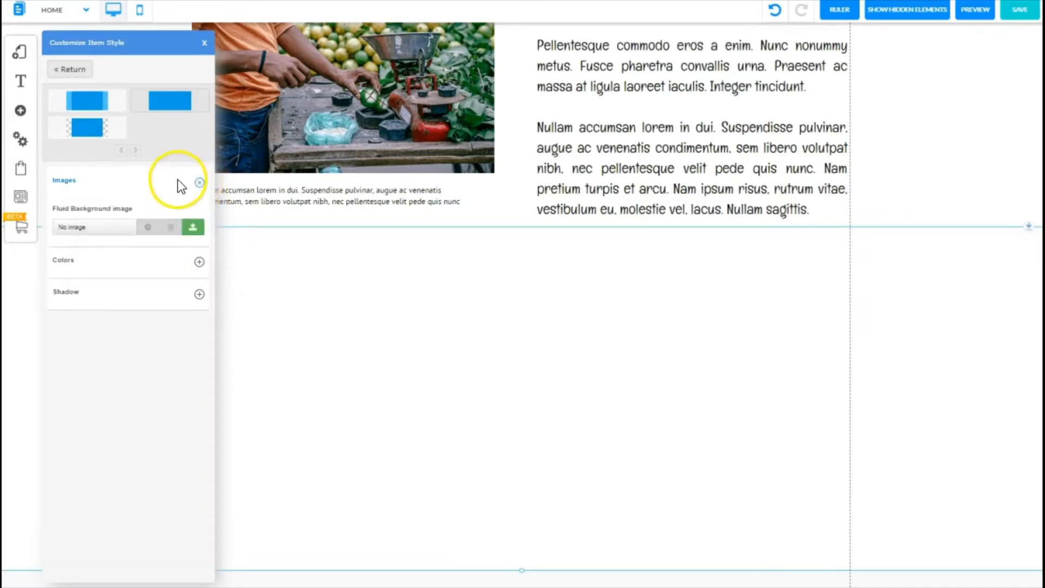
{"action": "left_click", "coordinate": [192, 227]}
{"action": "left_click", "coordinate": [260, 372]}
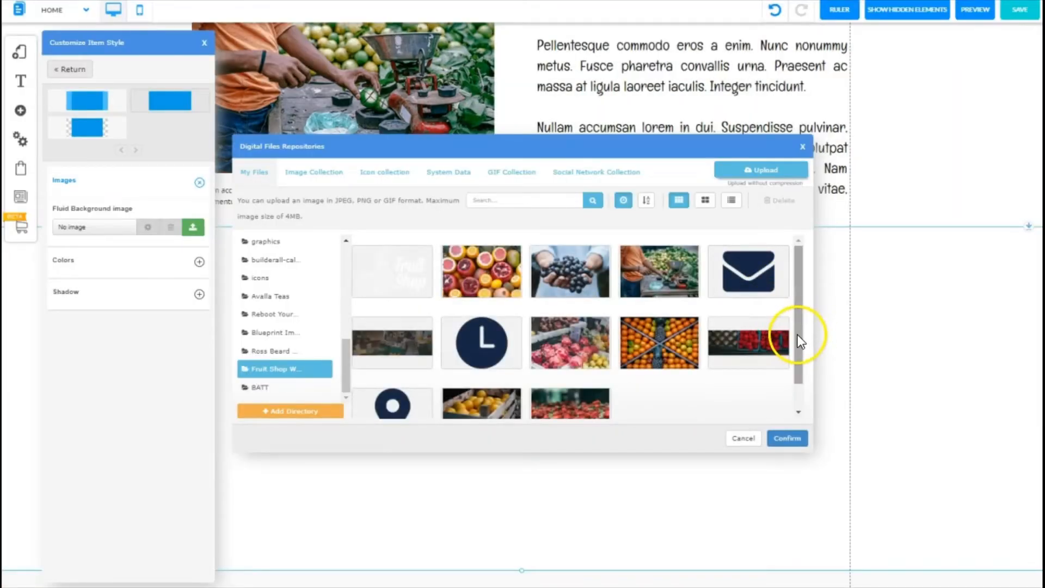
{"action": "left_click_drag", "start_coordinate": [797, 335], "coordinate": [793, 325]}
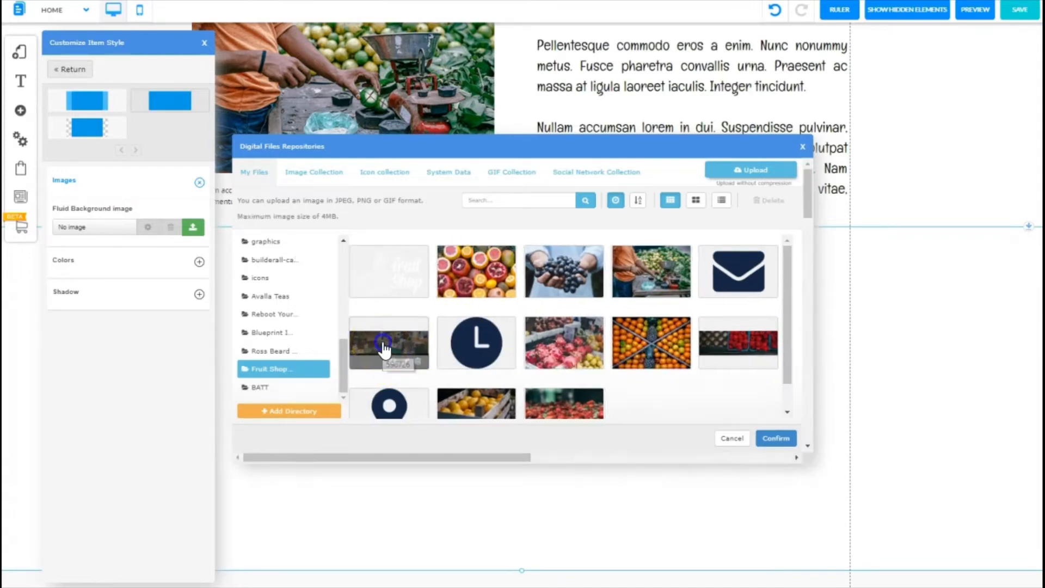
{"action": "left_click", "coordinate": [415, 333]}
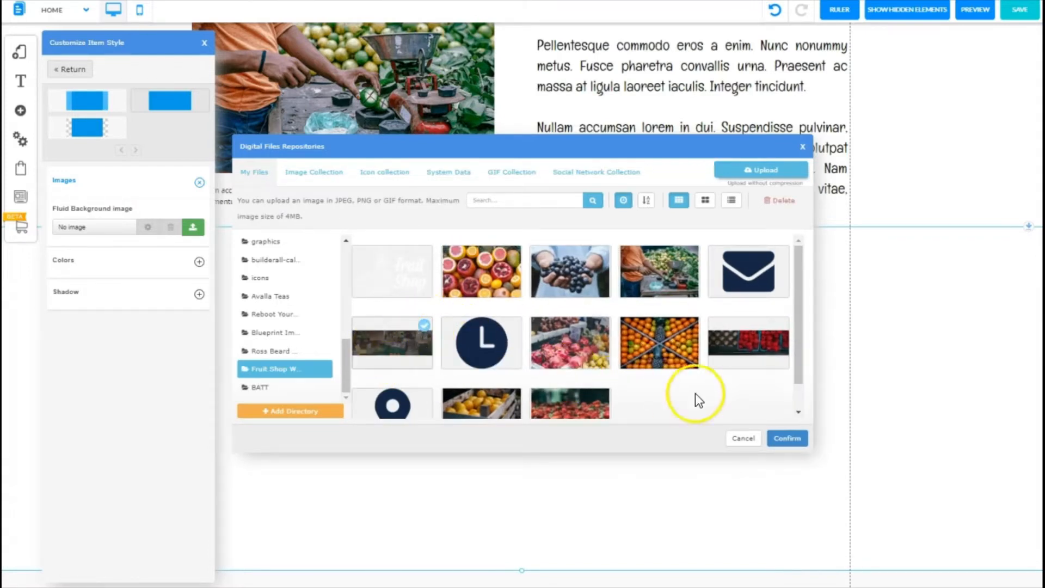
{"action": "left_click", "coordinate": [789, 438]}
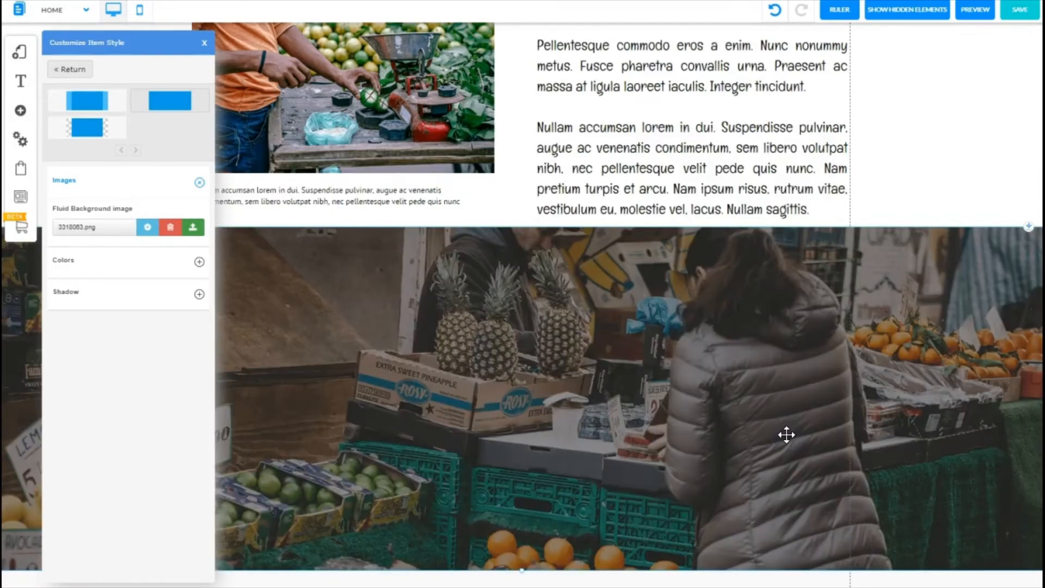
Step: Close the style settings and reduce the banner section's height slightly
{"action": "left_click", "coordinate": [202, 41]}
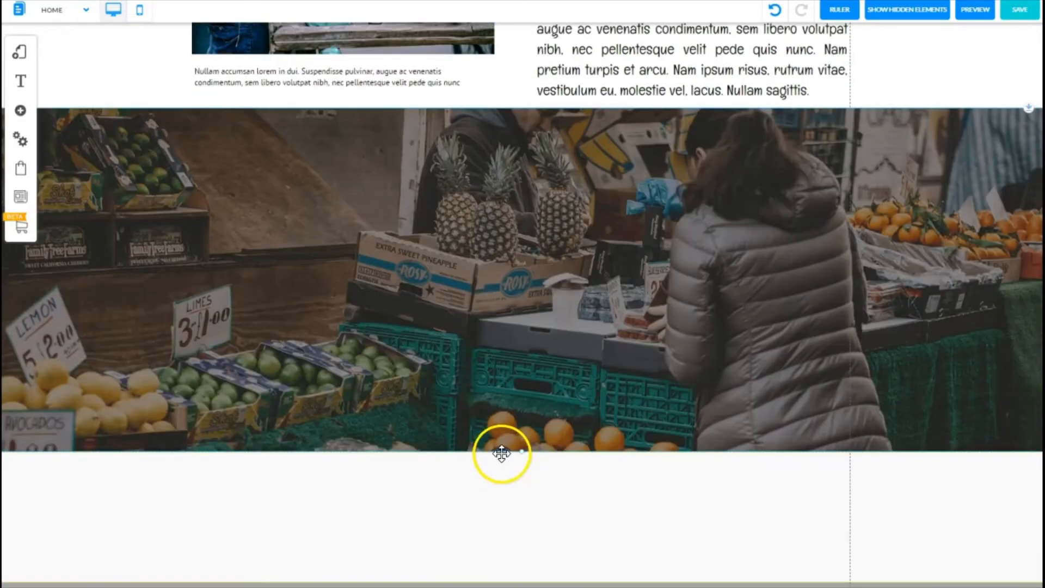
{"action": "scroll", "coordinate": [497, 450], "scroll_direction": "down", "scroll_amount": 3}
{"action": "left_click_drag", "start_coordinate": [519, 453], "coordinate": [493, 427]}
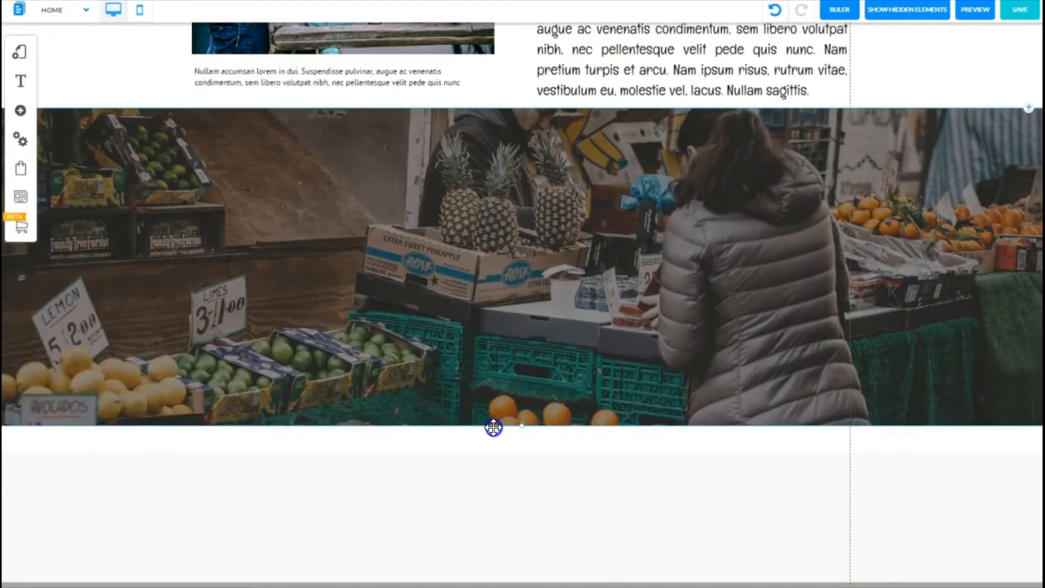
{"action": "scroll", "coordinate": [809, 506], "scroll_direction": "up", "scroll_amount": 3}
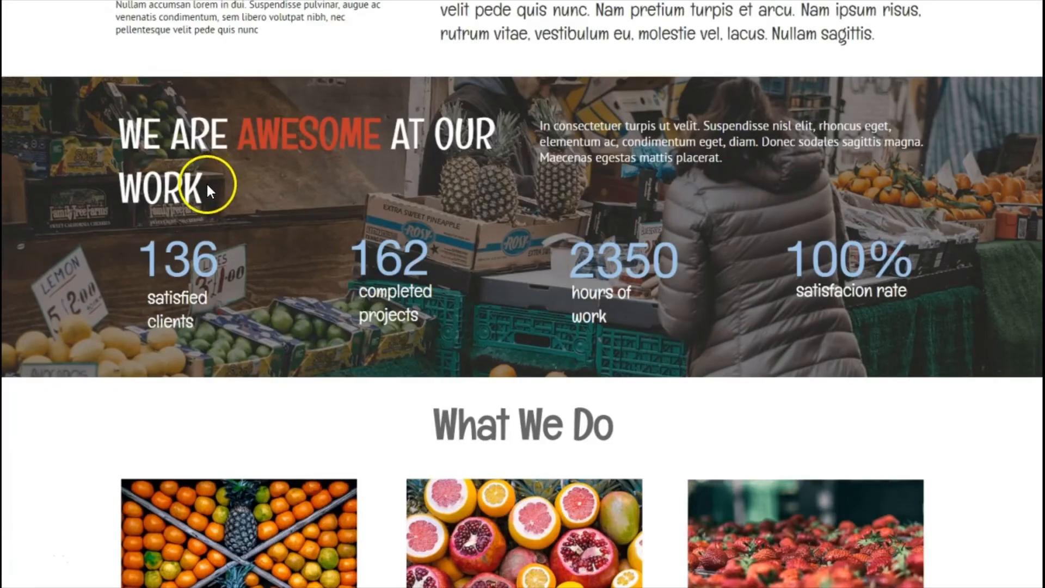
Step: Copy the reference heading 'WE ARE AWESOME AT OUR WORK' and paste it into a new extra-large title text element on the banner
{"action": "left_click_drag", "start_coordinate": [206, 185], "coordinate": [128, 132]}
{"action": "key", "text": "ctrl+c"}
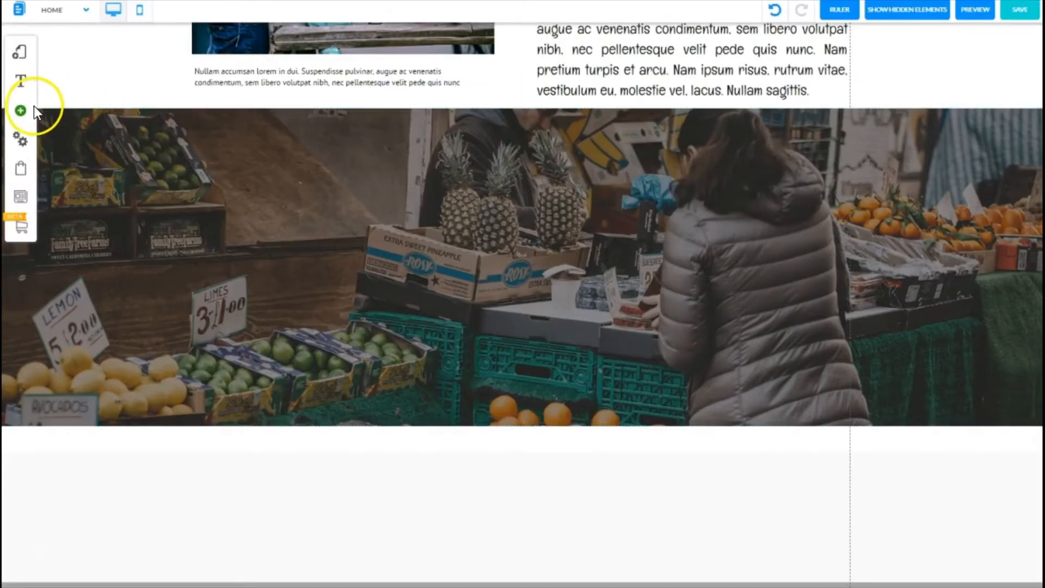
{"action": "left_click", "coordinate": [22, 113]}
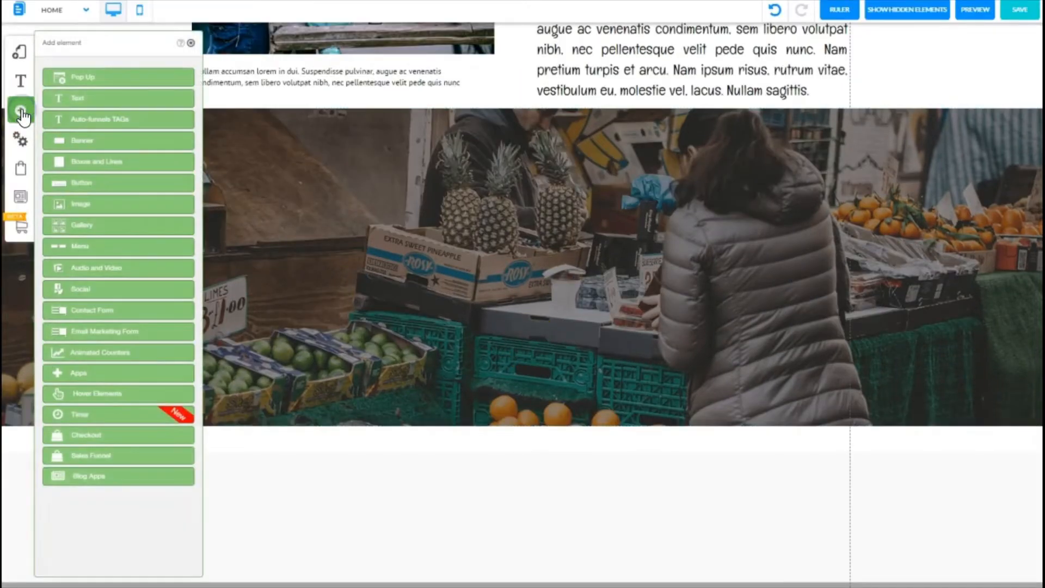
{"action": "left_click", "coordinate": [98, 101]}
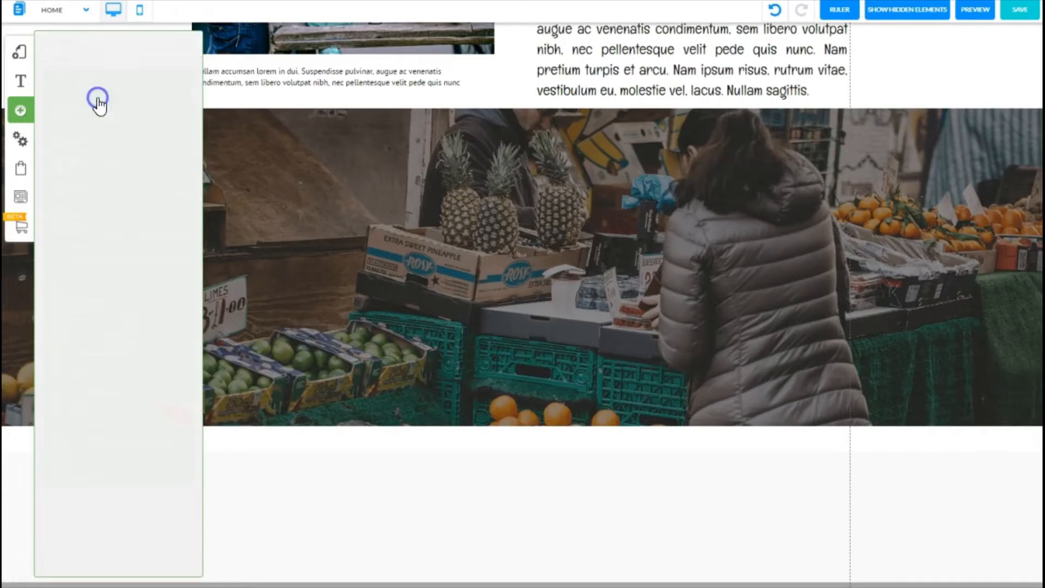
{"action": "left_click", "coordinate": [100, 116]}
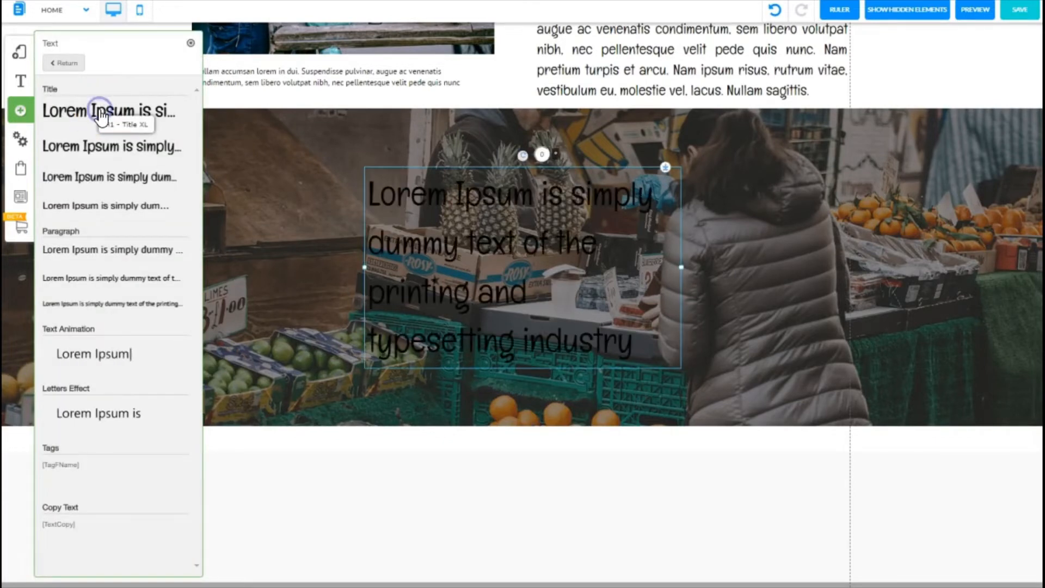
{"action": "left_click", "coordinate": [190, 42]}
{"action": "double_click", "coordinate": [482, 236]}
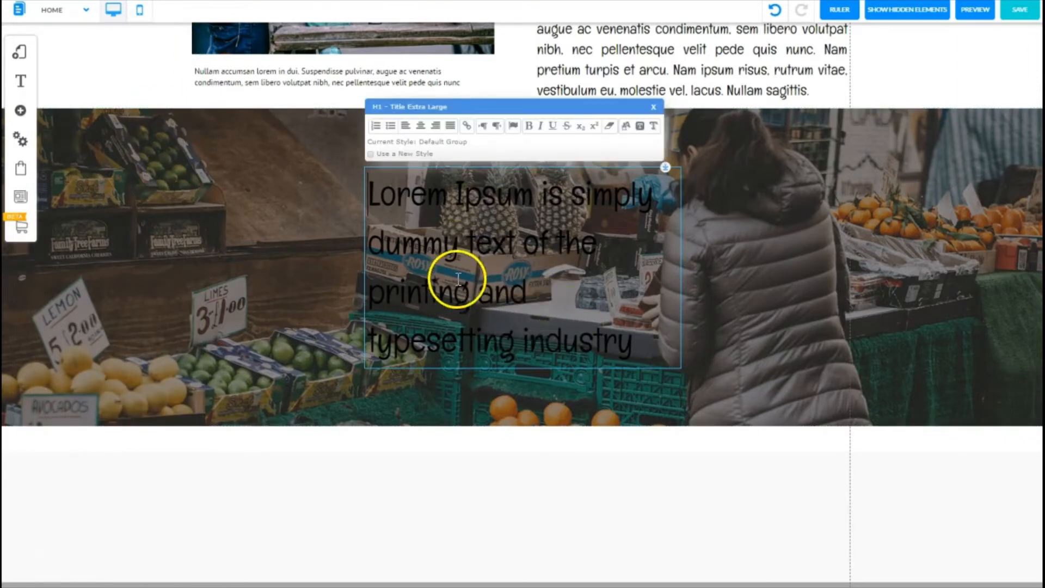
{"action": "triple_click", "coordinate": [482, 268]}
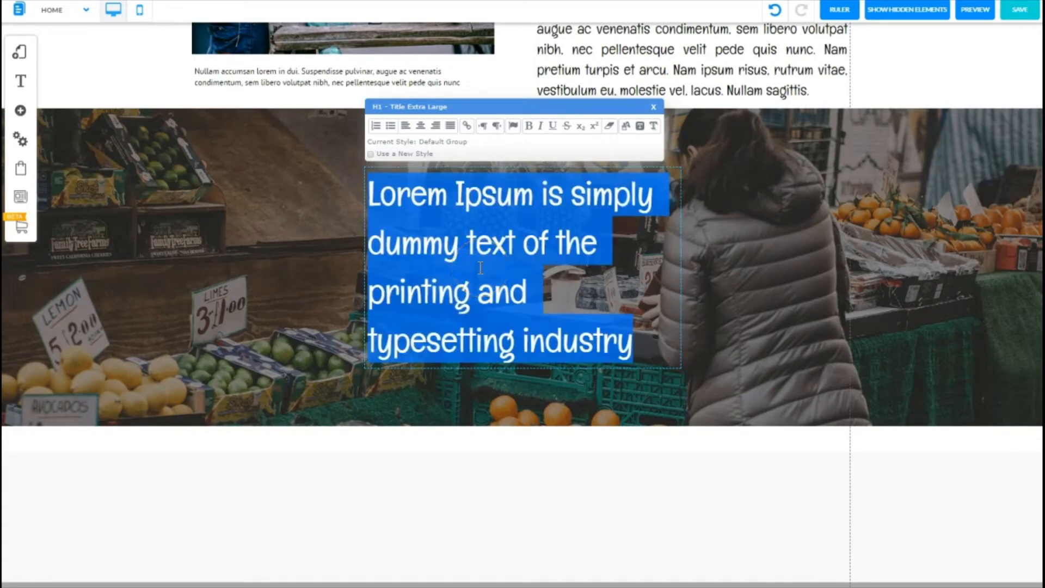
{"action": "key", "text": "ctrl+v"}
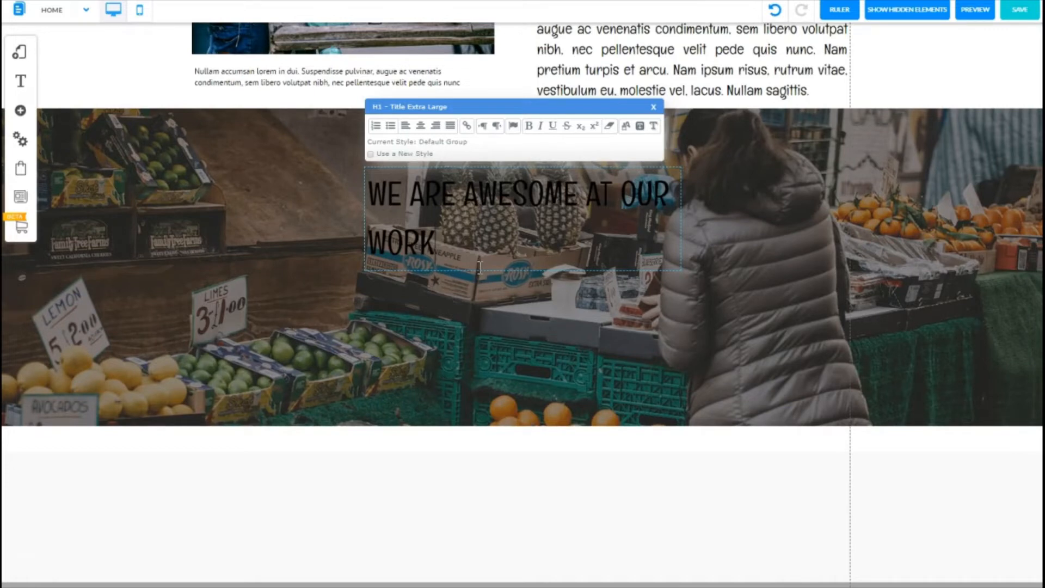
Step: Colour the whole banner heading white
{"action": "left_click_drag", "start_coordinate": [437, 244], "coordinate": [371, 203]}
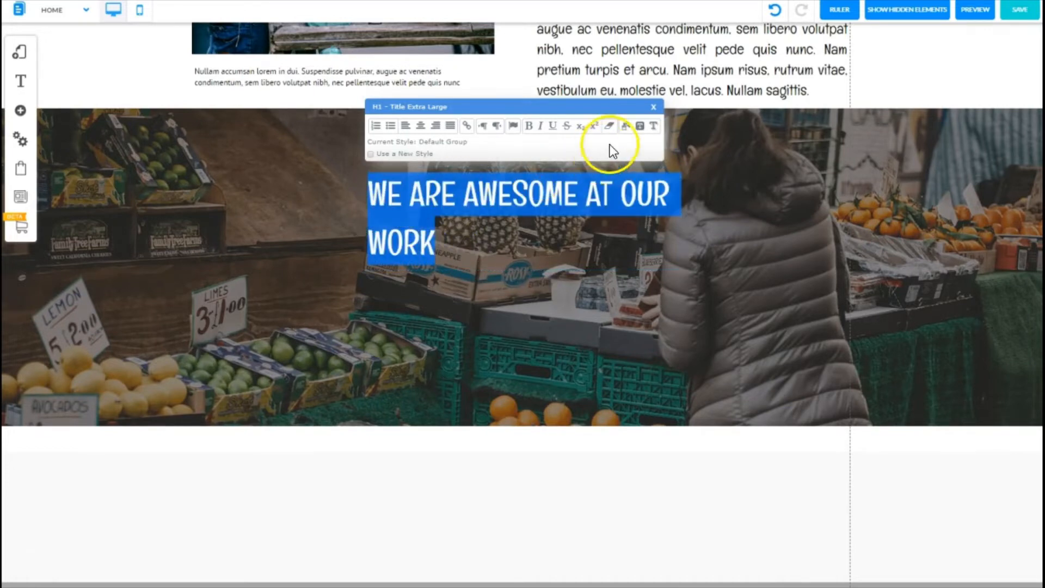
{"action": "left_click", "coordinate": [626, 127]}
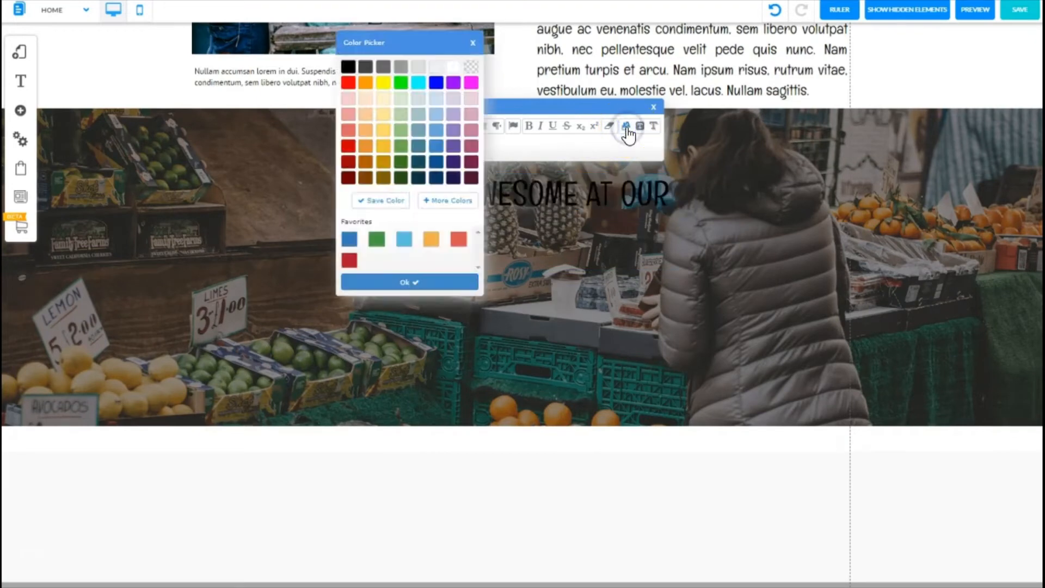
{"action": "left_click", "coordinate": [453, 67]}
{"action": "left_click", "coordinate": [585, 220]}
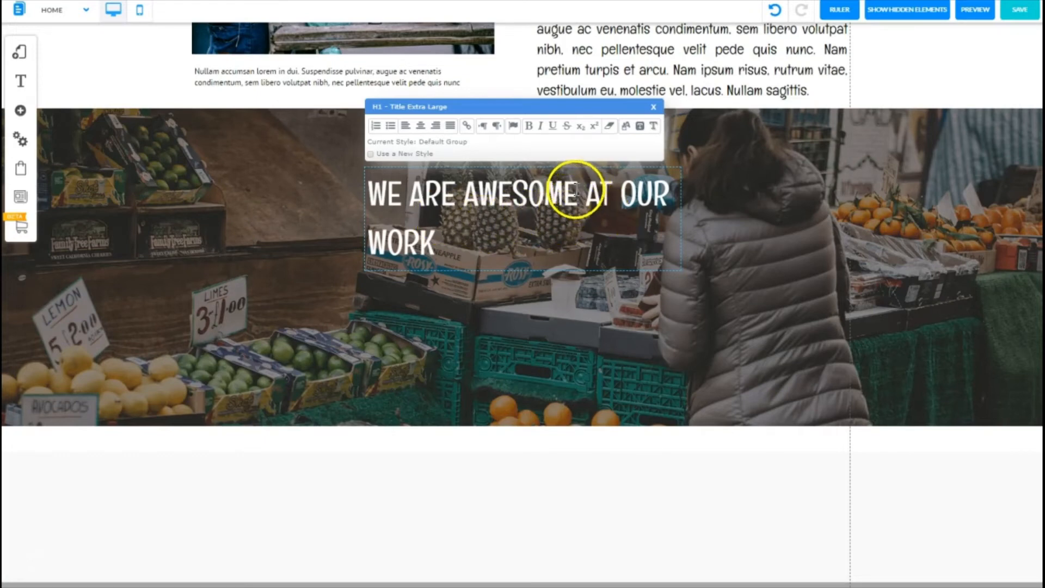
Step: Colour the word AWESOME in the heading red
{"action": "left_click_drag", "start_coordinate": [576, 191], "coordinate": [464, 193]}
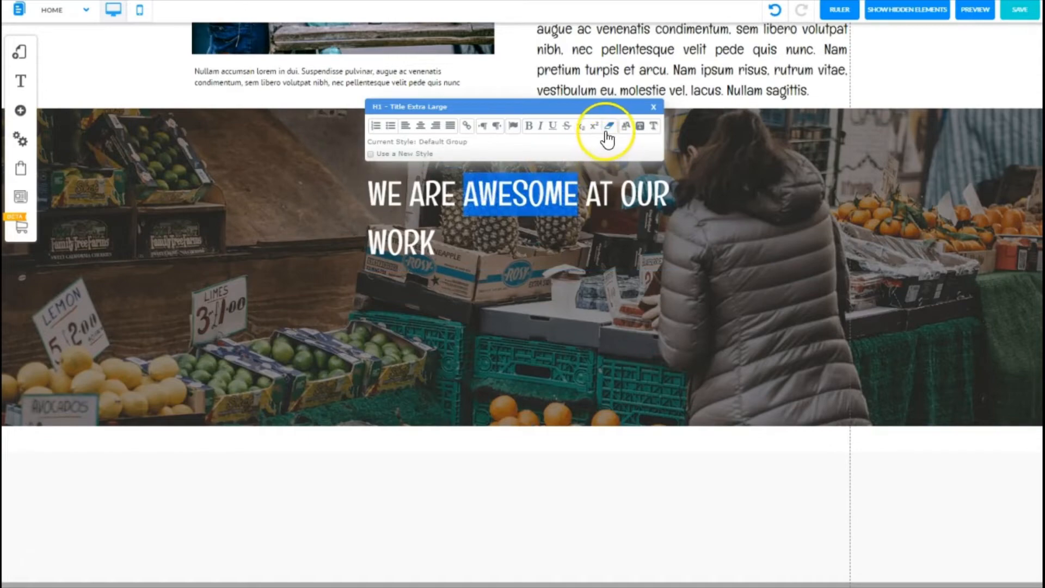
{"action": "left_click", "coordinate": [626, 129]}
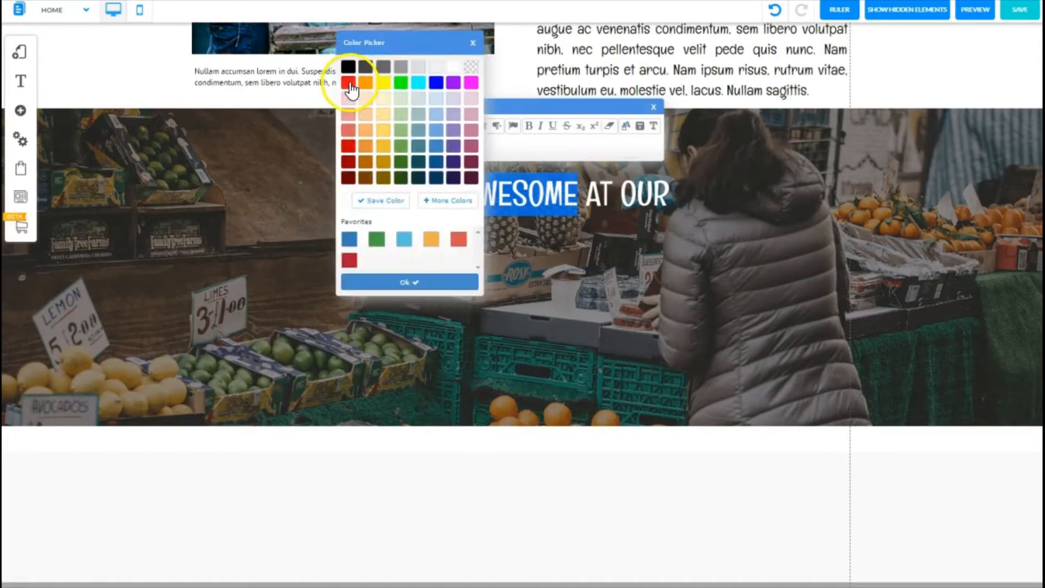
{"action": "left_click", "coordinate": [349, 83]}
{"action": "left_click", "coordinate": [407, 283]}
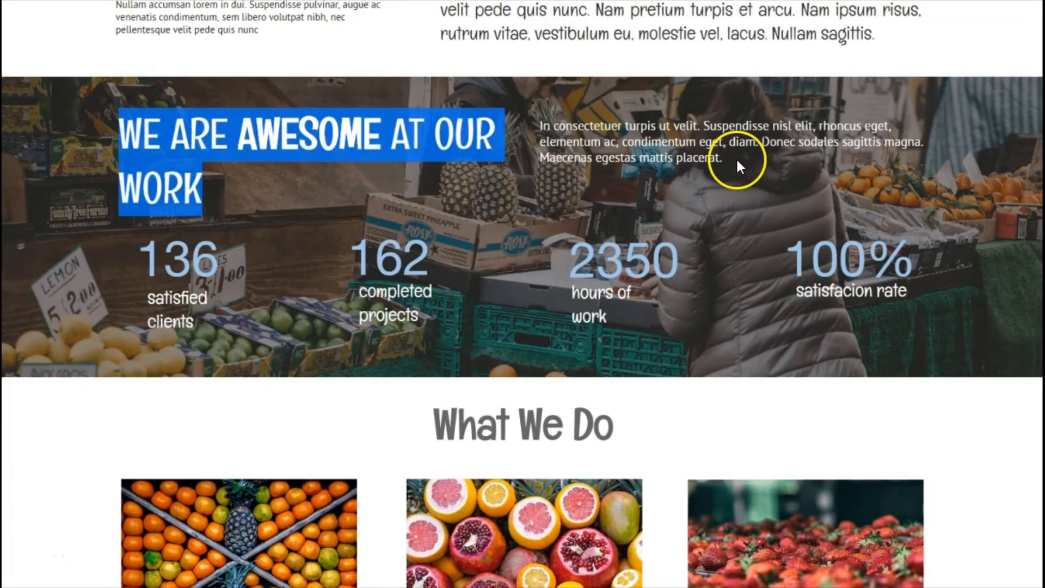
Step: Copy the reference paragraph and add a paragraph text element above the banner section
{"action": "left_click", "coordinate": [731, 155]}
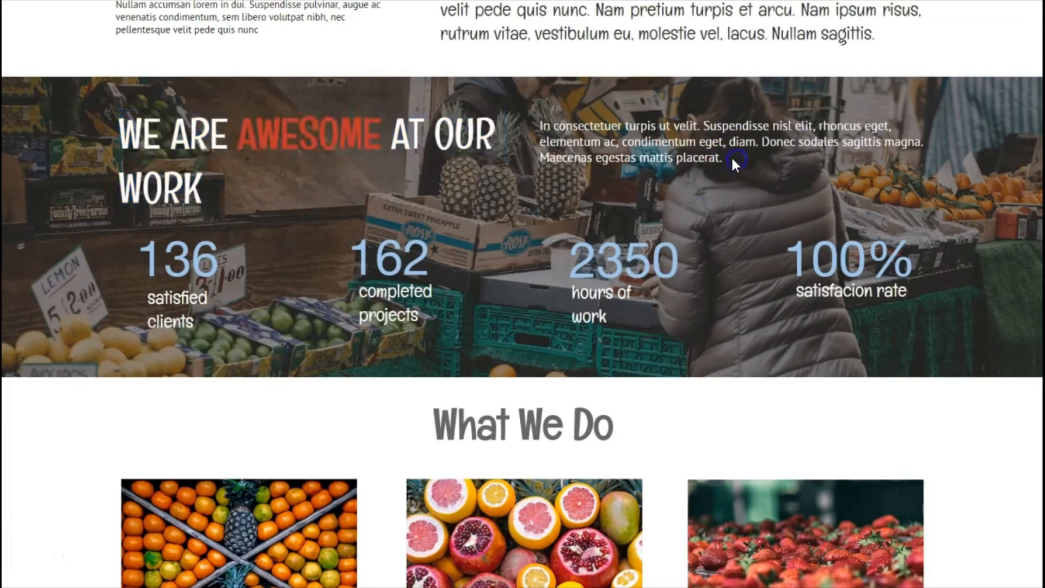
{"action": "left_click_drag", "start_coordinate": [730, 155], "coordinate": [540, 125]}
{"action": "key", "text": "ctrl+c"}
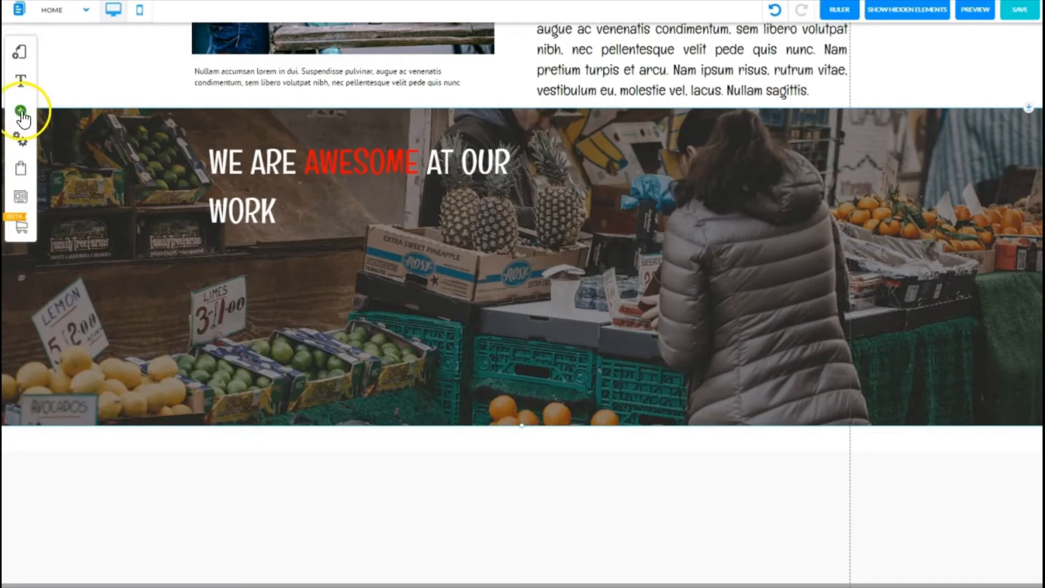
{"action": "left_click", "coordinate": [22, 113]}
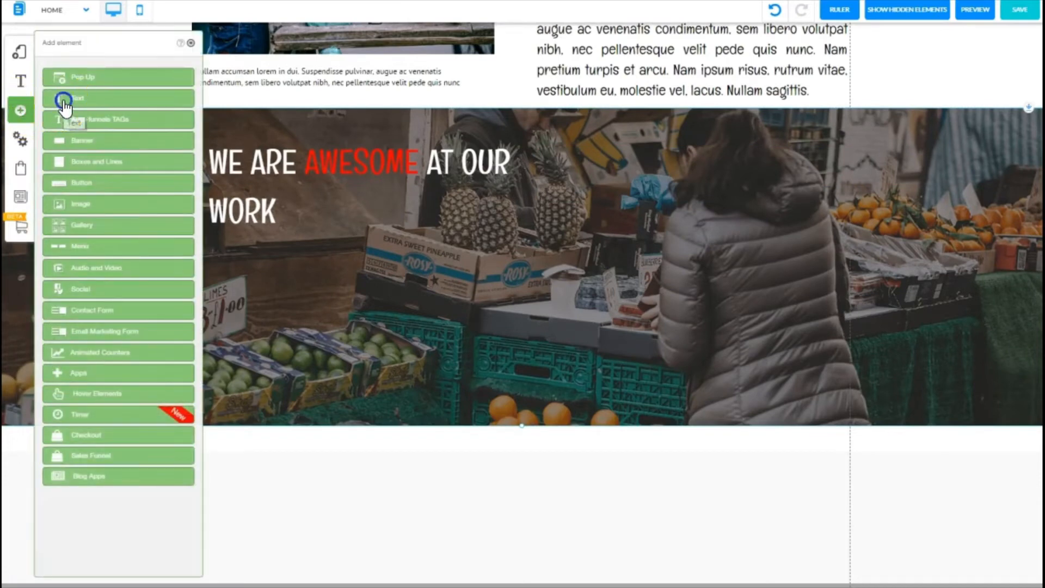
{"action": "left_click", "coordinate": [64, 102]}
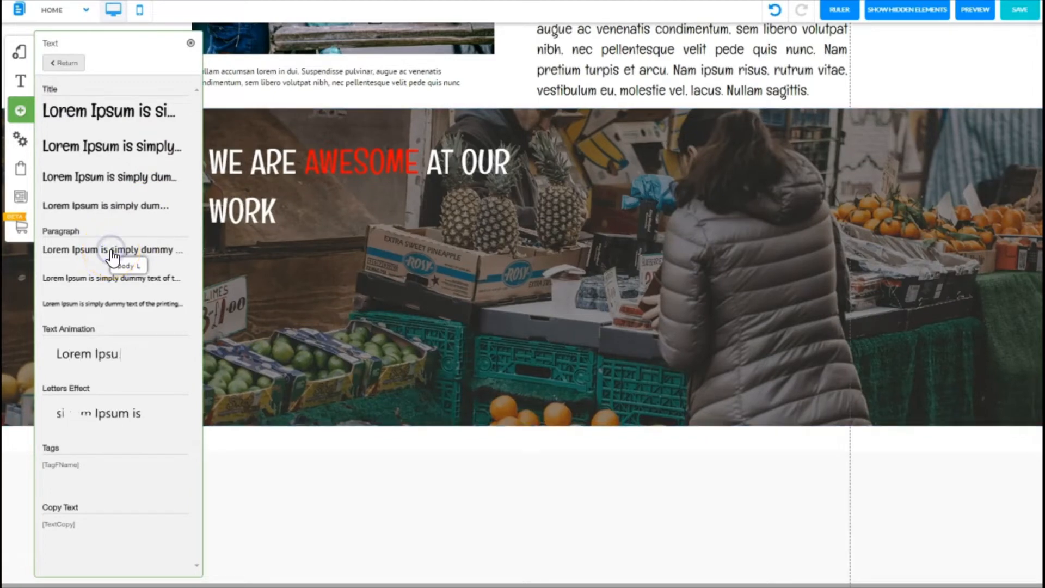
{"action": "left_click", "coordinate": [190, 43]}
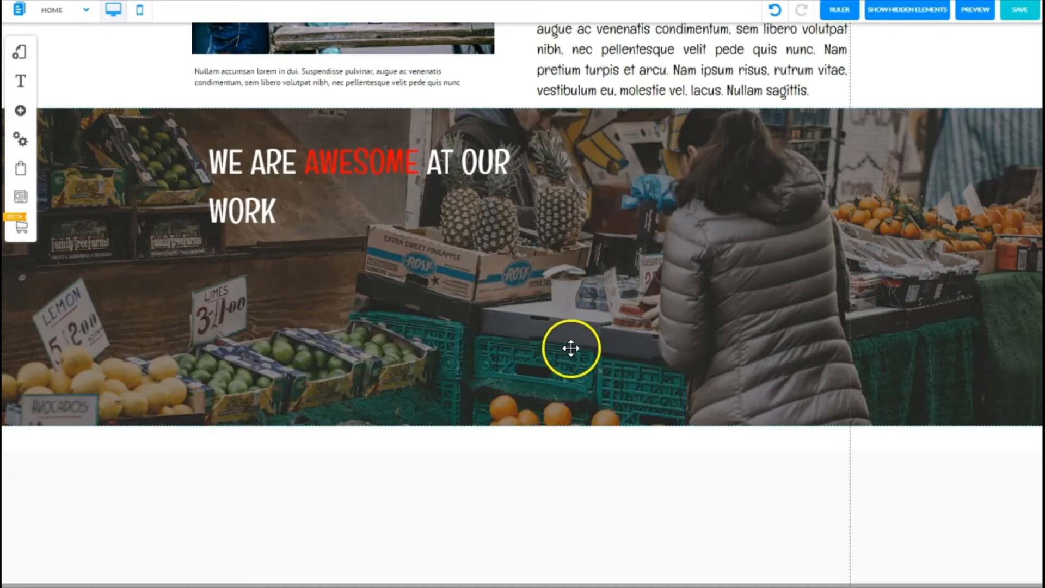
{"action": "left_click", "coordinate": [924, 141]}
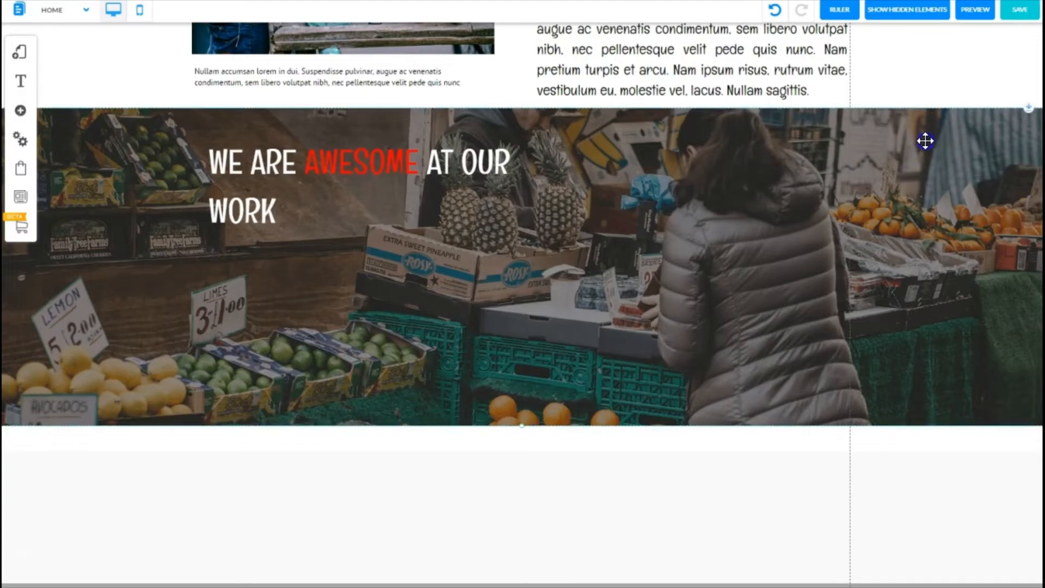
{"action": "left_click_drag", "start_coordinate": [924, 141], "coordinate": [940, 327]}
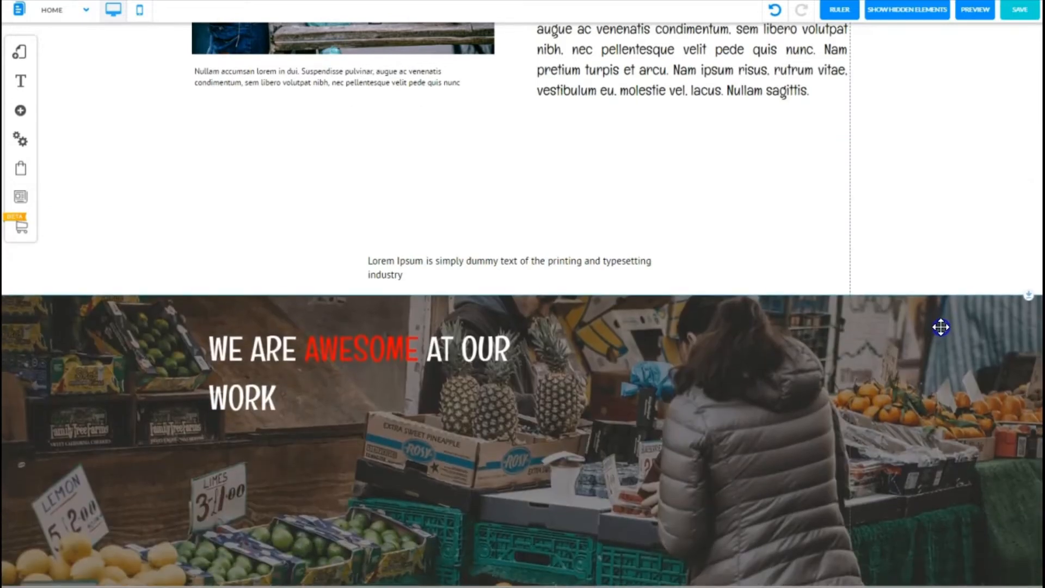
Step: Replace the new paragraph's placeholder text with the copied reference paragraph
{"action": "left_click", "coordinate": [551, 267]}
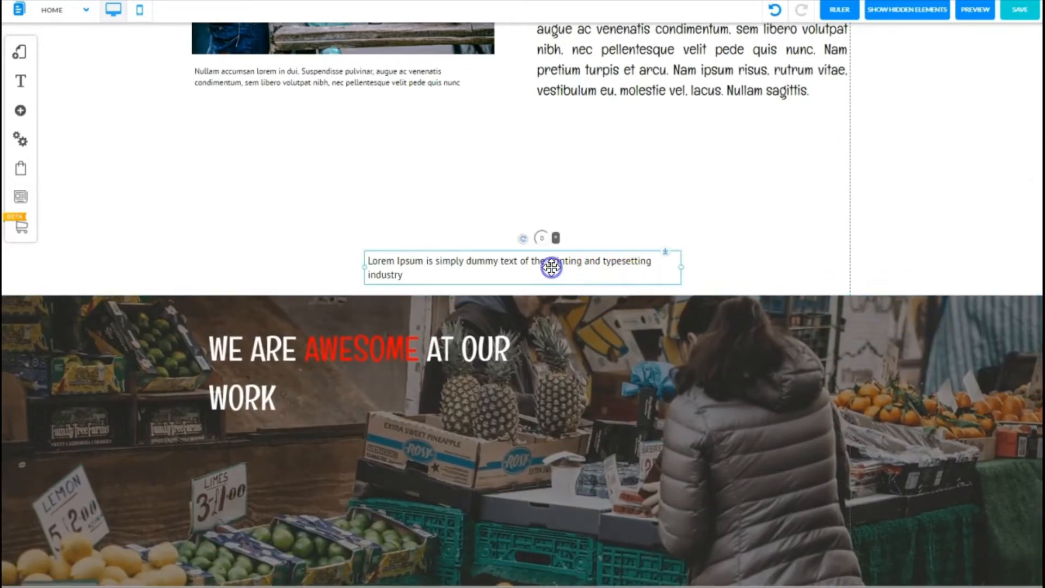
{"action": "left_click", "coordinate": [414, 265]}
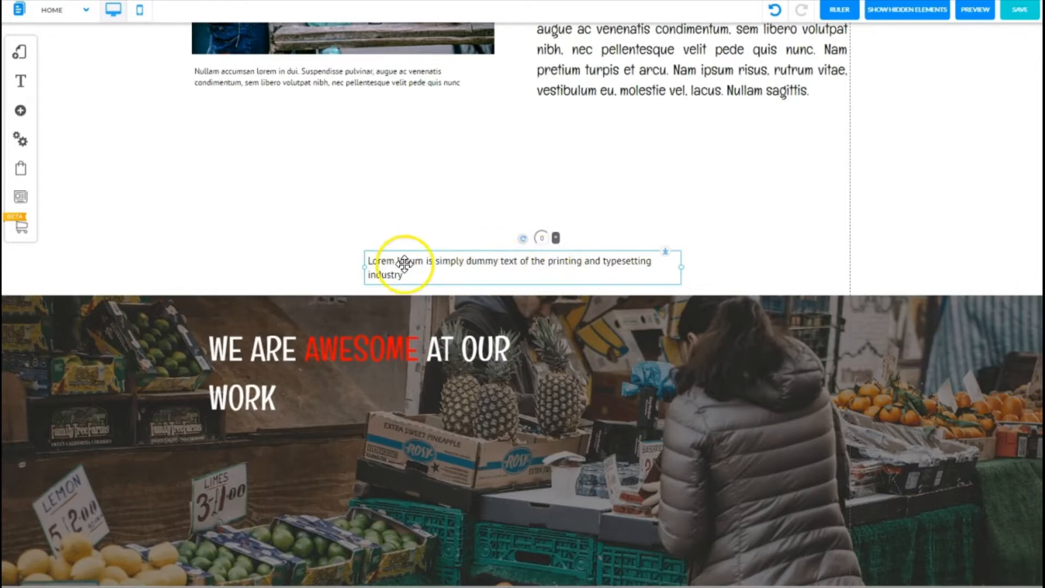
{"action": "left_click", "coordinate": [453, 262]}
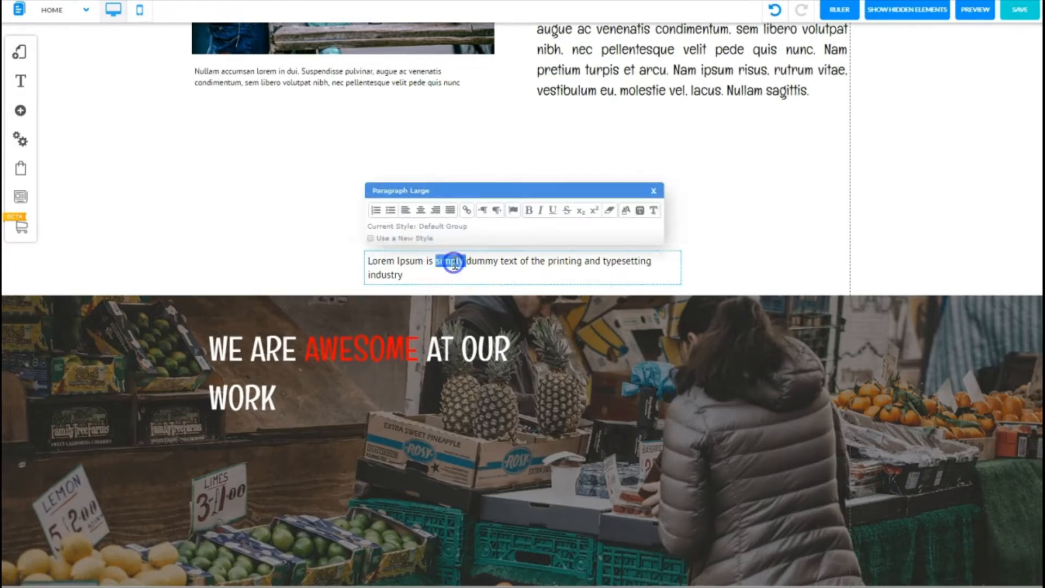
{"action": "triple_click", "coordinate": [453, 262]}
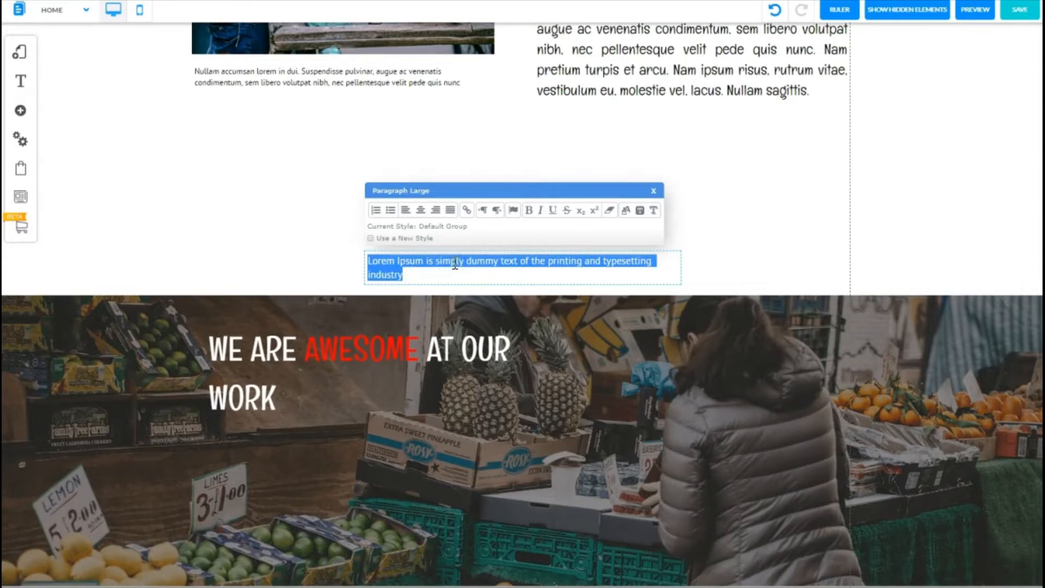
{"action": "key", "text": "ctrl+v"}
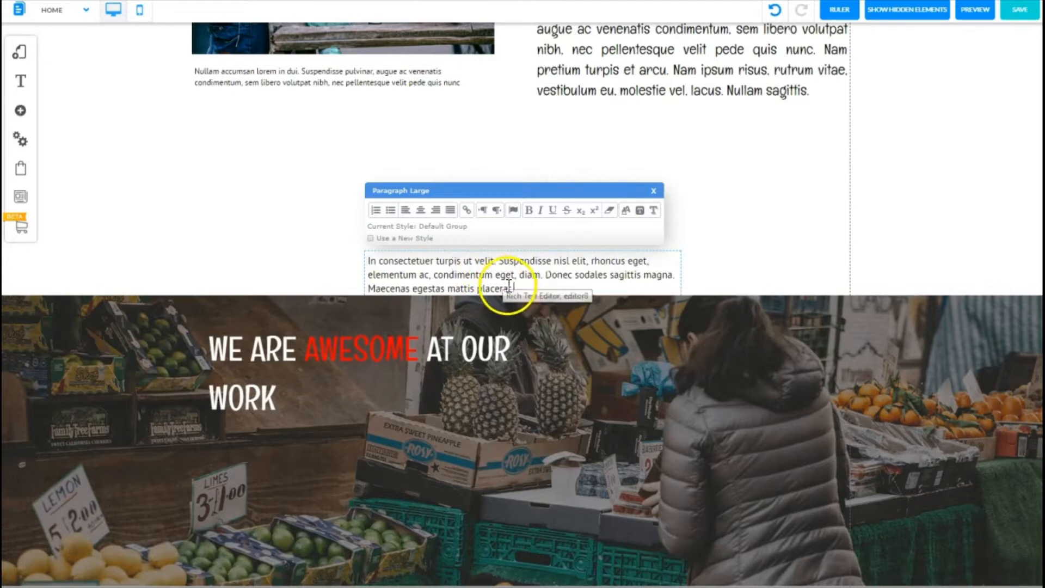
Step: Colour the whole paragraph text white
{"action": "left_click_drag", "start_coordinate": [514, 289], "coordinate": [368, 260]}
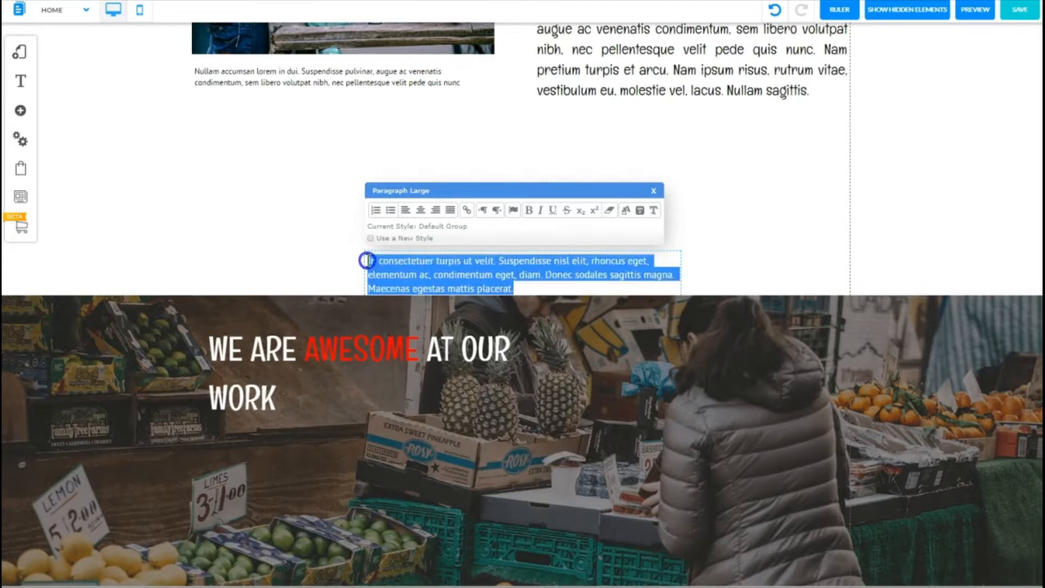
{"action": "left_click", "coordinate": [627, 213]}
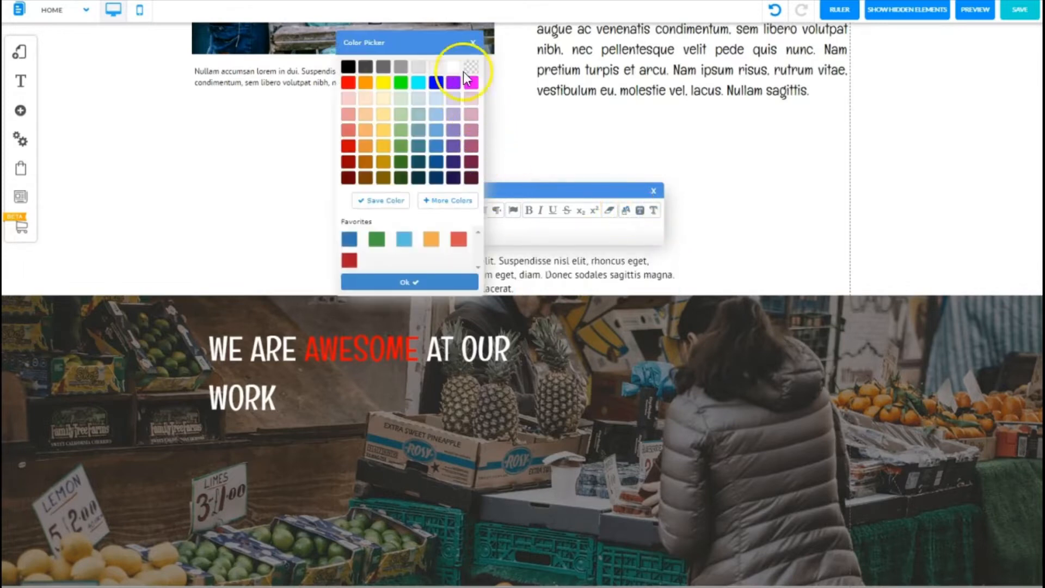
{"action": "left_click", "coordinate": [408, 282]}
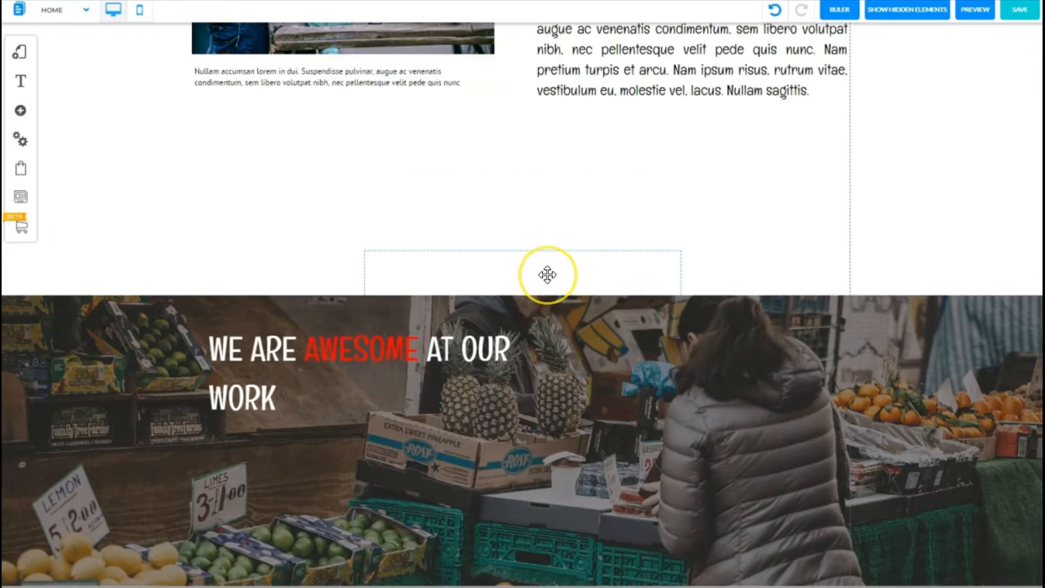
Step: Move the paragraph onto the banner to the right of the heading and shift the banner section back up
{"action": "left_click", "coordinate": [548, 275]}
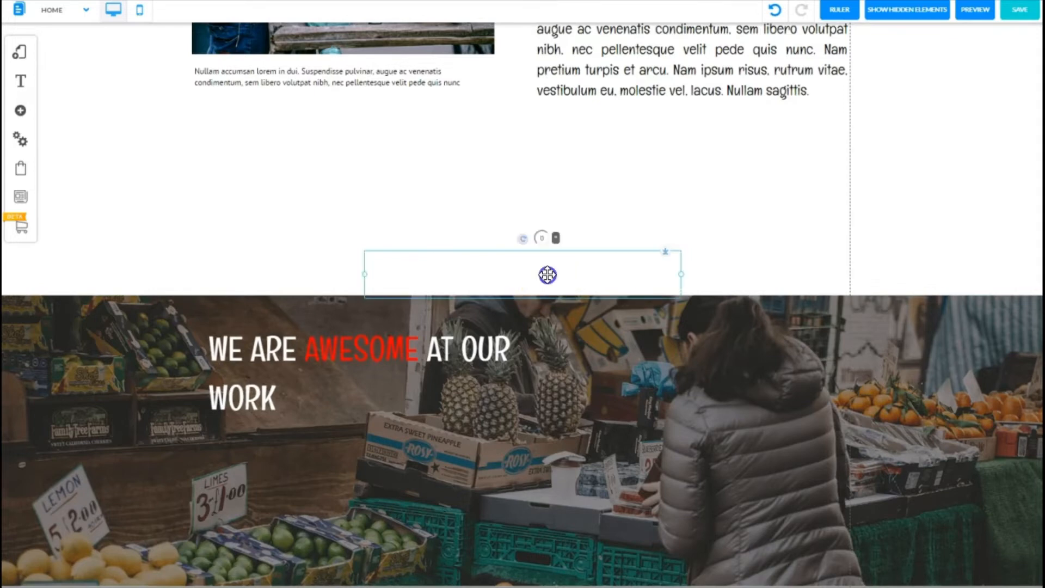
{"action": "left_click_drag", "start_coordinate": [547, 275], "coordinate": [711, 356]}
{"action": "left_click", "coordinate": [1014, 295]}
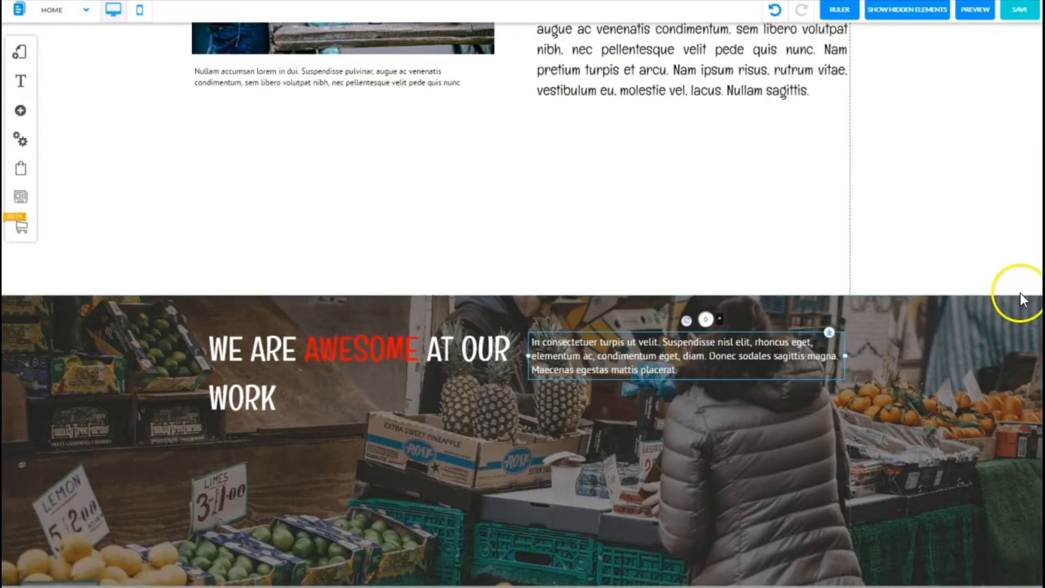
{"action": "left_click_drag", "start_coordinate": [1013, 318], "coordinate": [966, 173]}
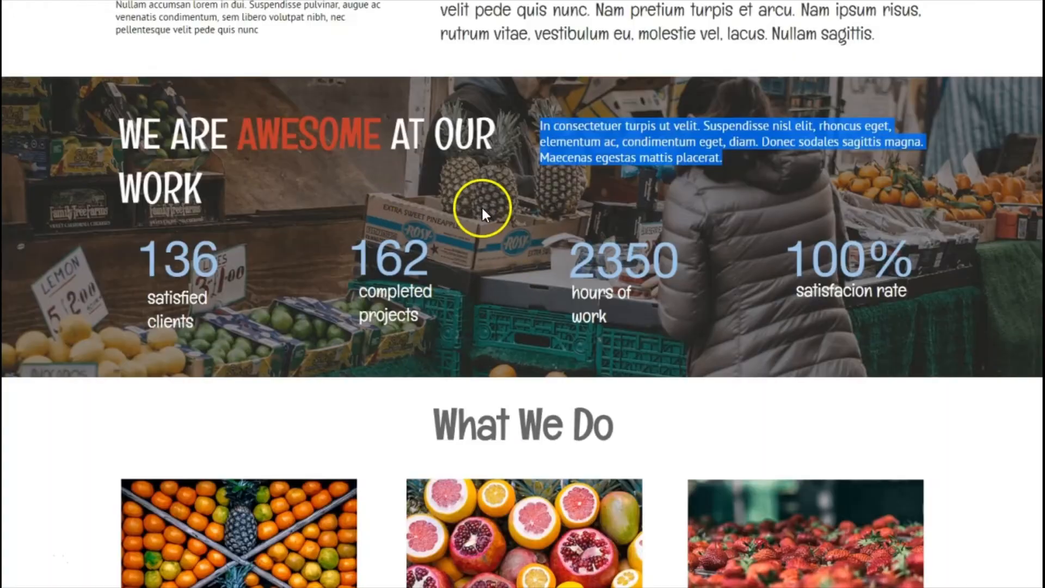
{"action": "left_click", "coordinate": [516, 250]}
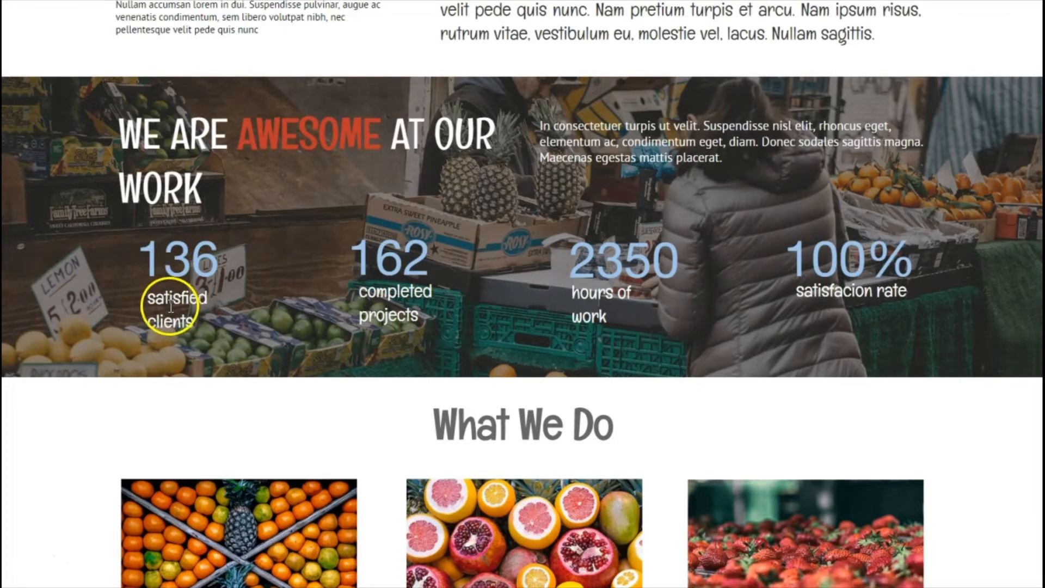
Step: Copy the 'satisfied clients' label text from the reference page
{"action": "left_click_drag", "start_coordinate": [594, 309], "coordinate": [285, 303]}
{"action": "key", "text": "ctrl+c"}
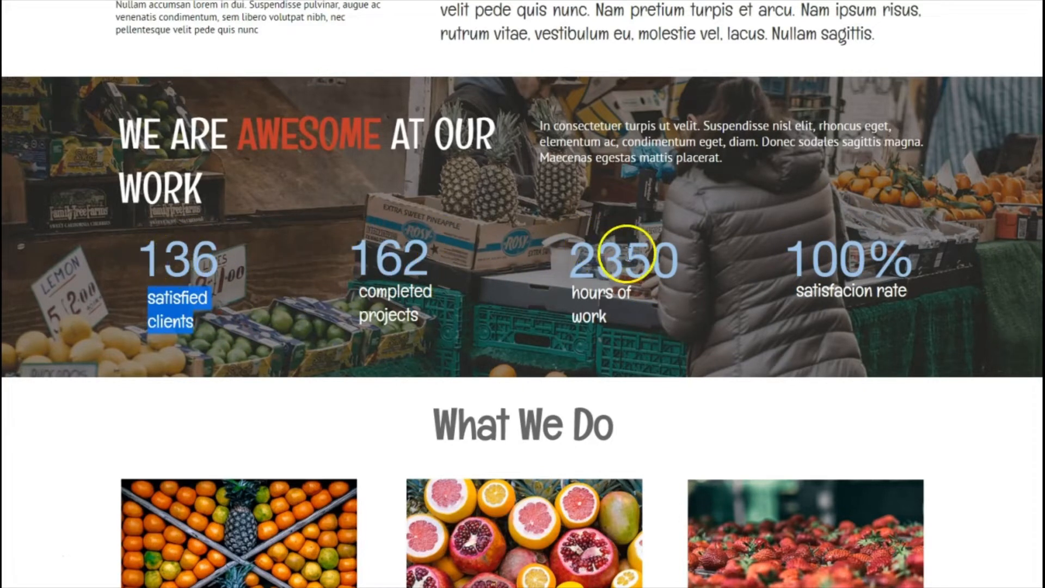
{"action": "left_click", "coordinate": [93, 286]}
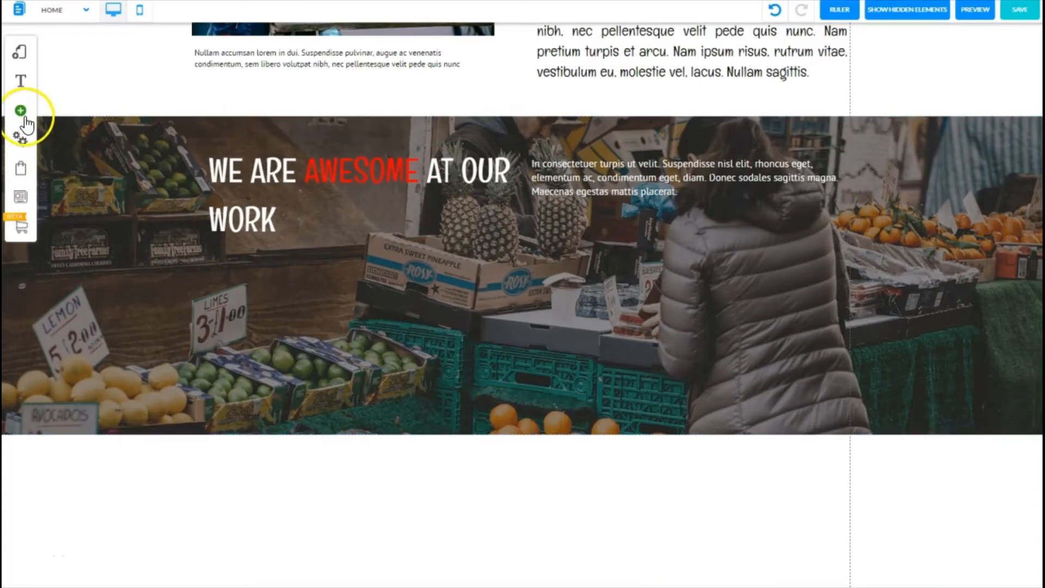
Step: Add a medium title text element to the banner and paste 'satisfied clients' into it
{"action": "left_click", "coordinate": [20, 112]}
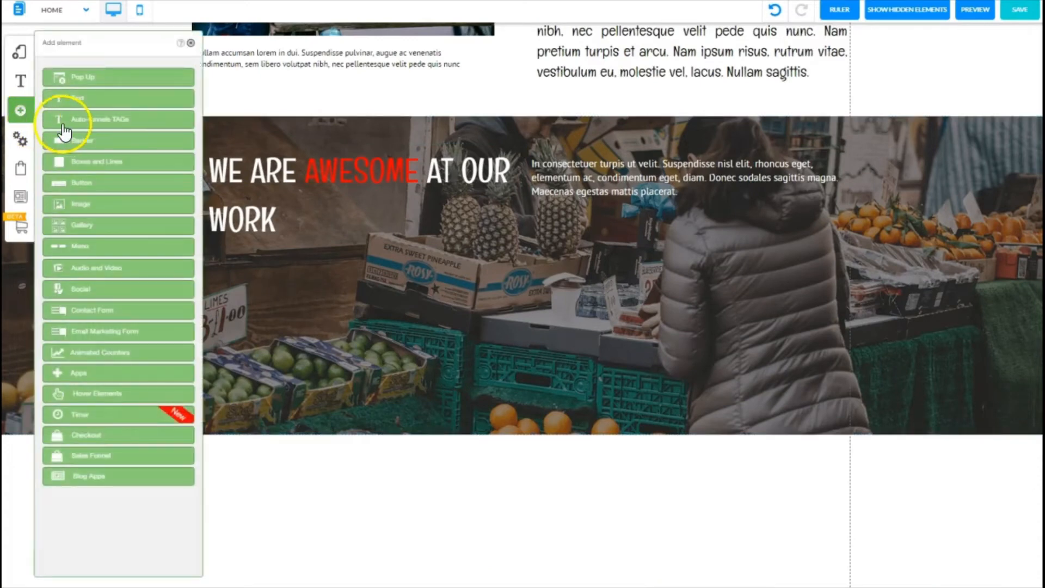
{"action": "left_click", "coordinate": [82, 106]}
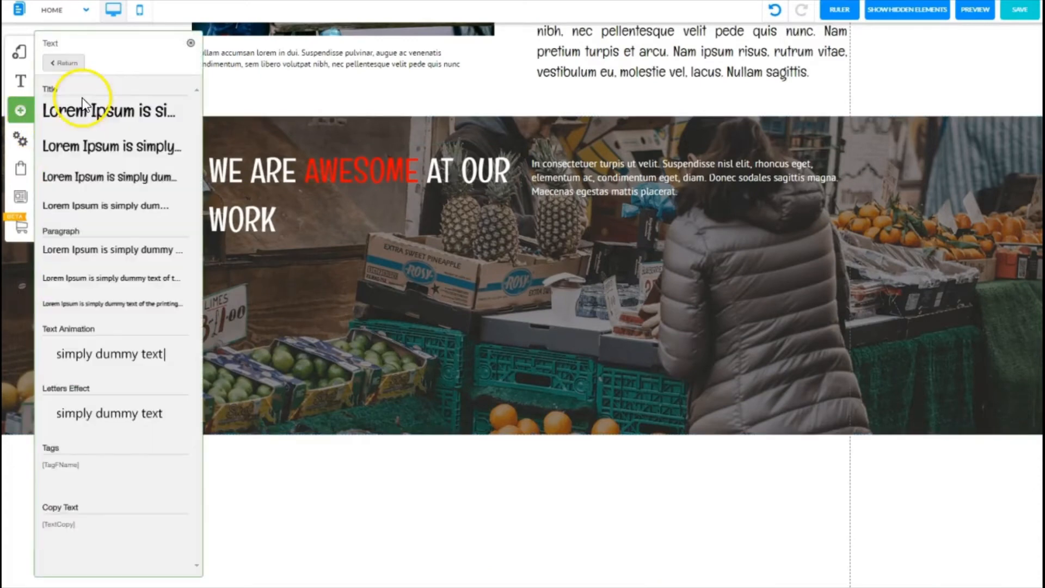
{"action": "left_click", "coordinate": [89, 185]}
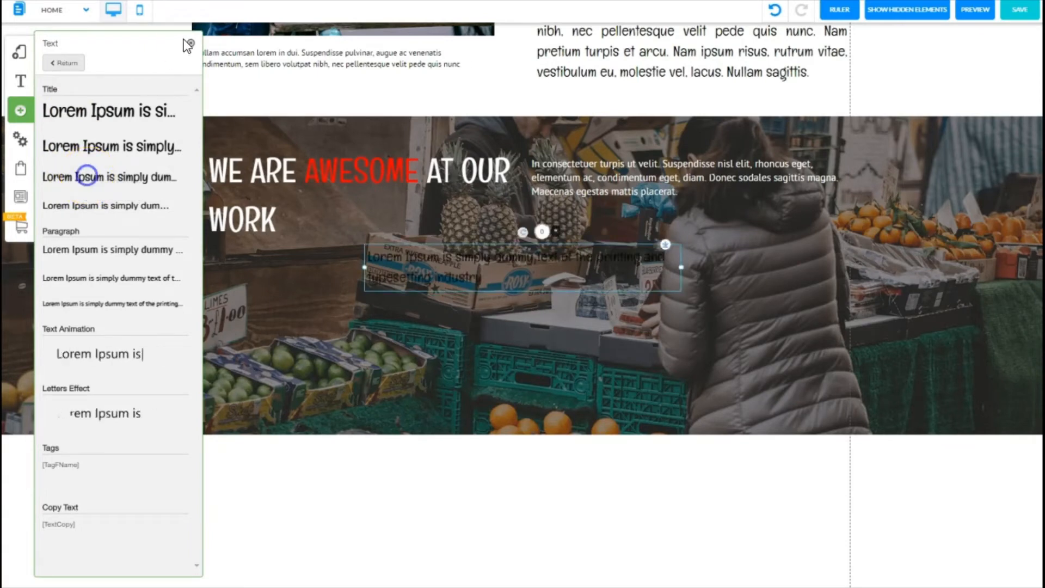
{"action": "left_click", "coordinate": [190, 42]}
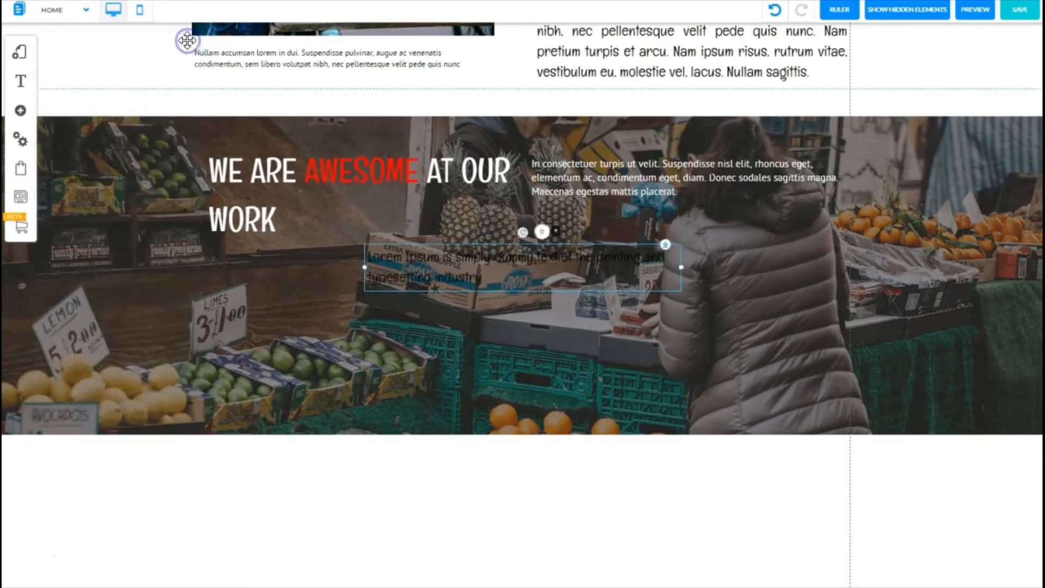
{"action": "double_click", "coordinate": [394, 273]}
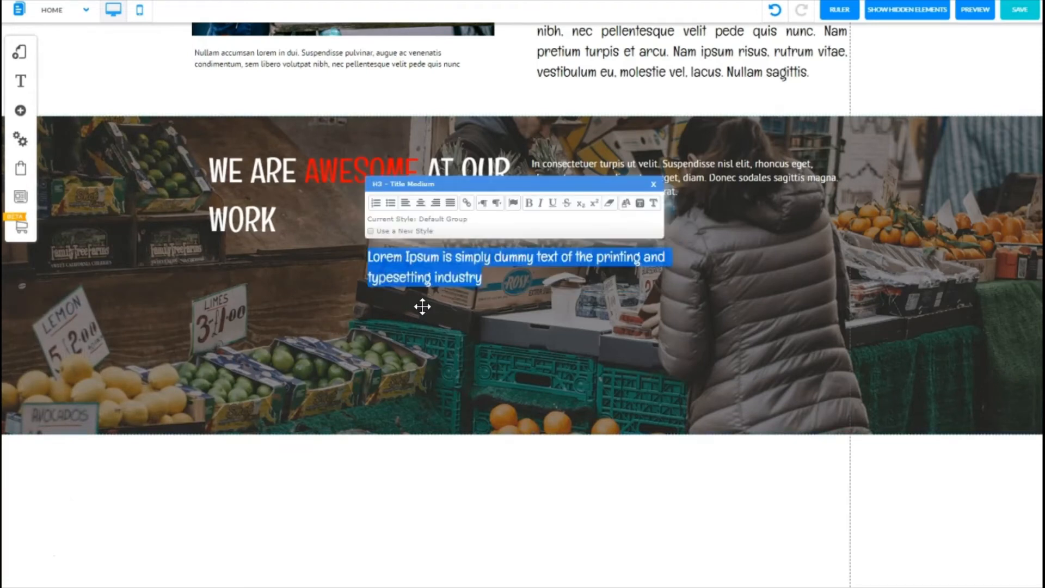
{"action": "key", "text": "ctrl+v"}
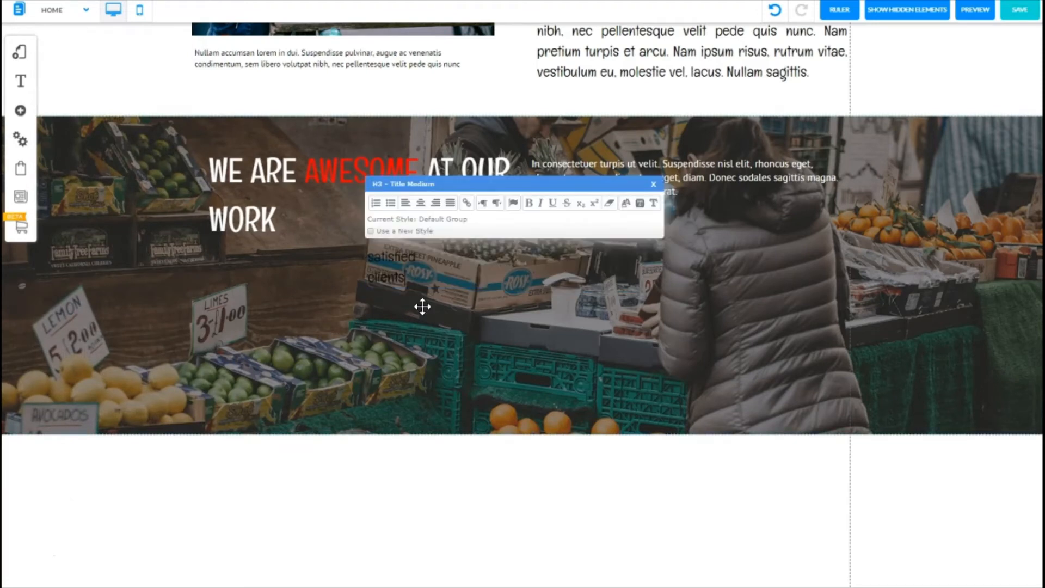
Step: Colour the 'satisfied clients' text white and move the narrowed label to the banner's lower left
{"action": "key", "text": "ctrl+a"}
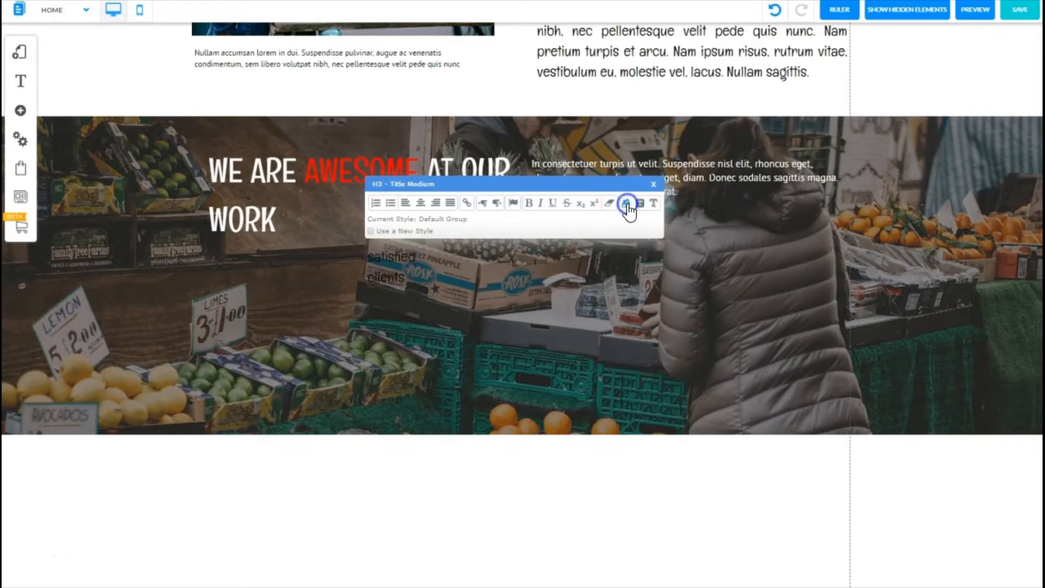
{"action": "left_click", "coordinate": [626, 204]}
{"action": "left_click", "coordinate": [410, 282]}
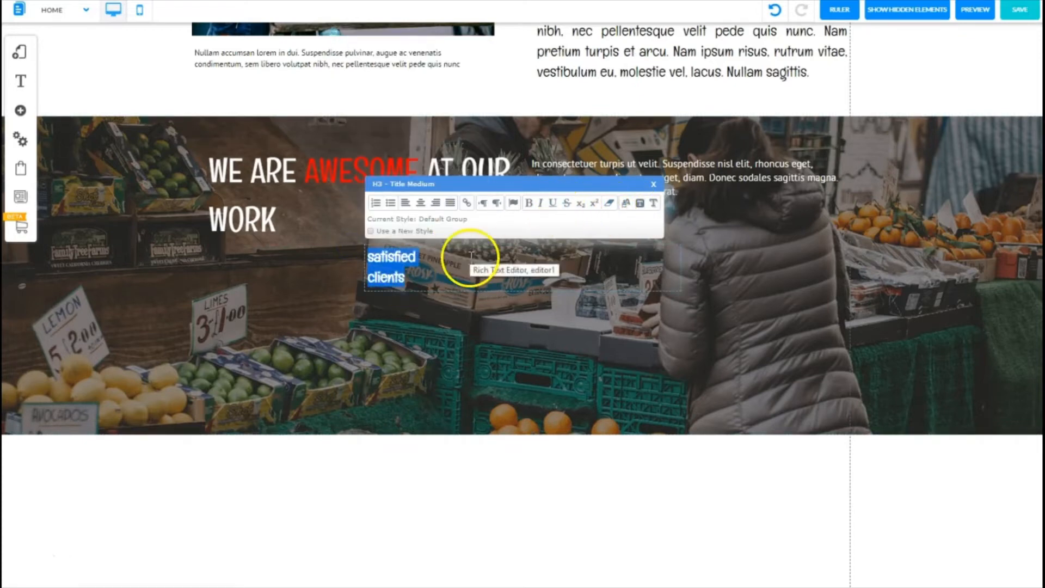
{"action": "left_click", "coordinate": [470, 258]}
{"action": "left_click", "coordinate": [653, 183]}
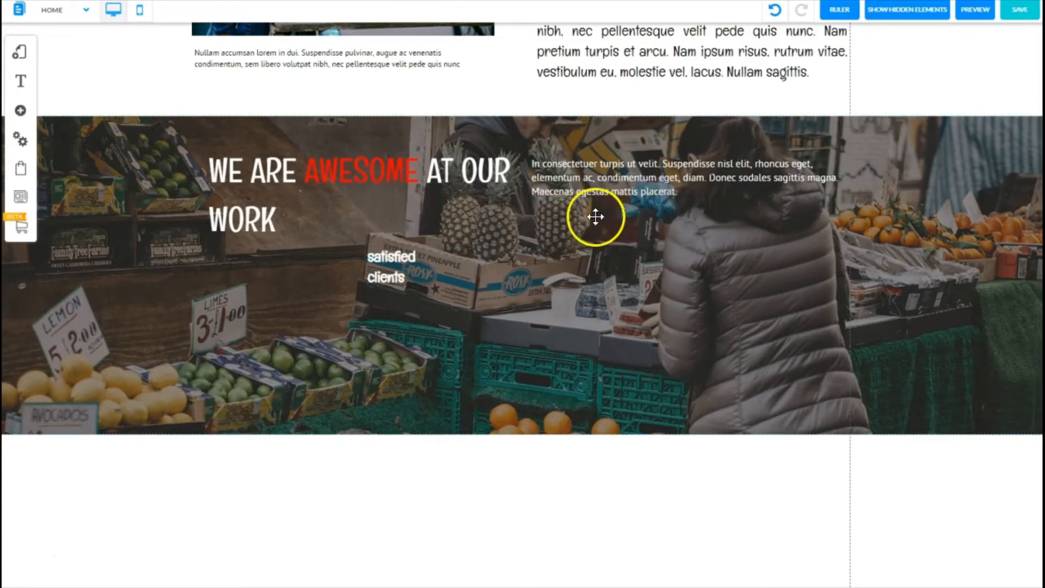
{"action": "left_click", "coordinate": [495, 252]}
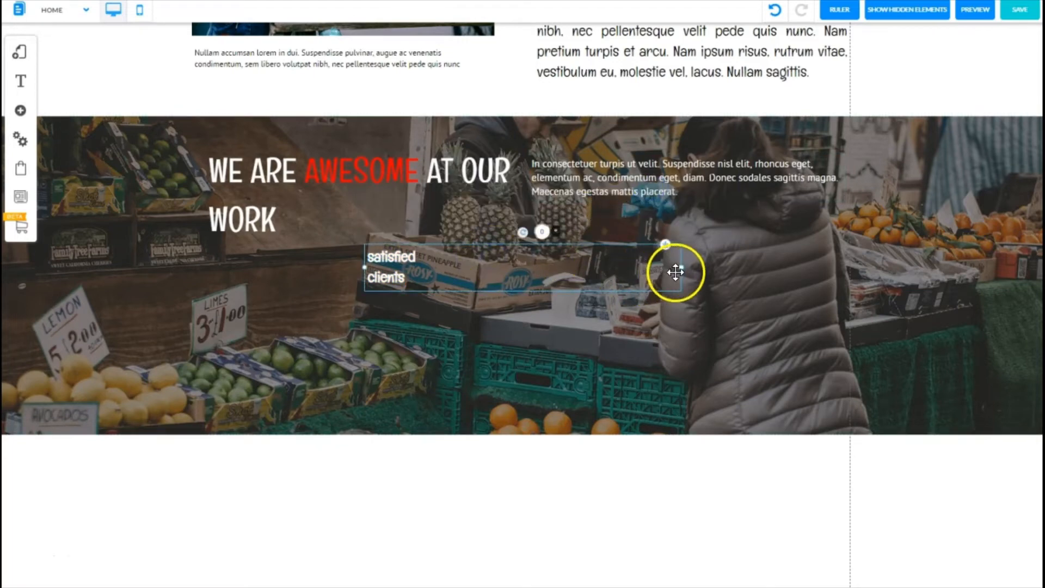
{"action": "left_click_drag", "start_coordinate": [680, 268], "coordinate": [301, 377]}
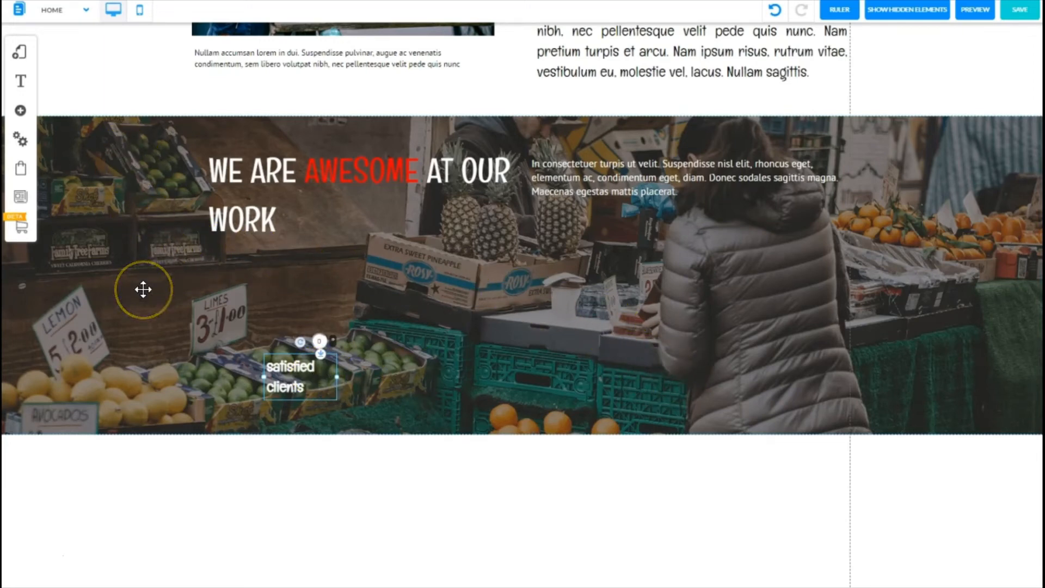
Step: Add a plain animated counter element to the banner near the label
{"action": "left_click", "coordinate": [21, 109]}
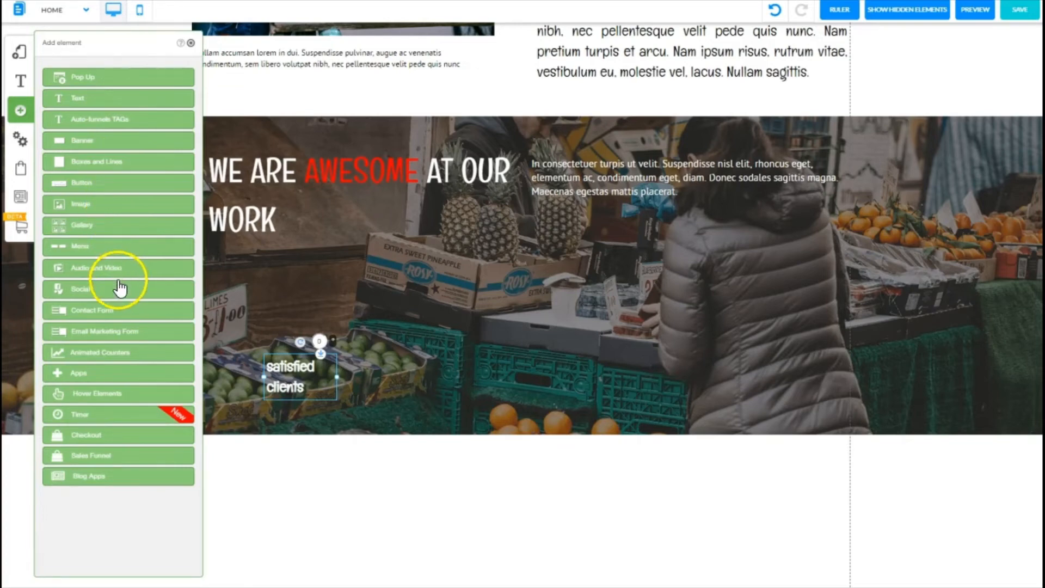
{"action": "left_click", "coordinate": [109, 352]}
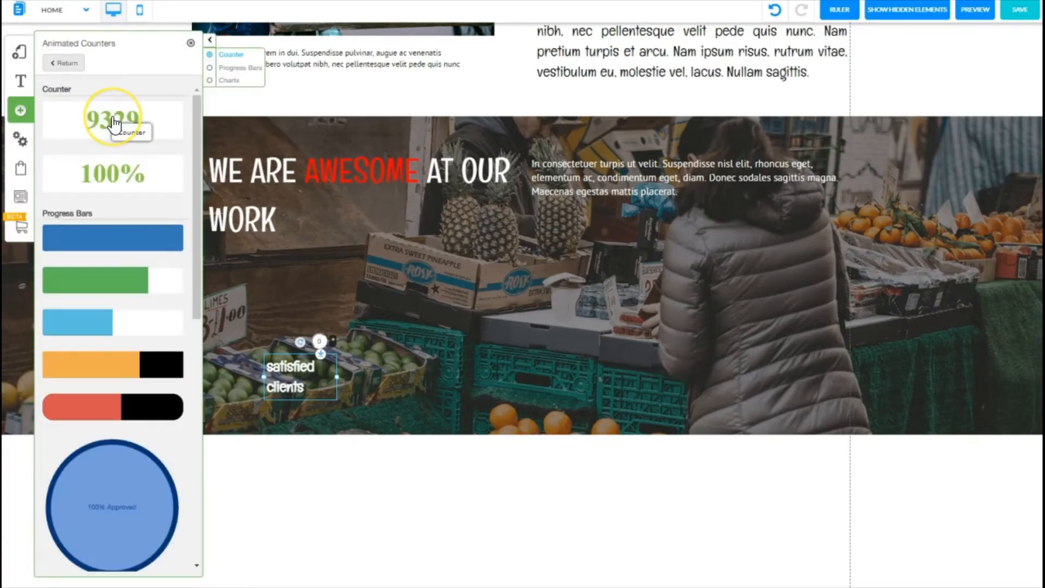
{"action": "left_click", "coordinate": [113, 121]}
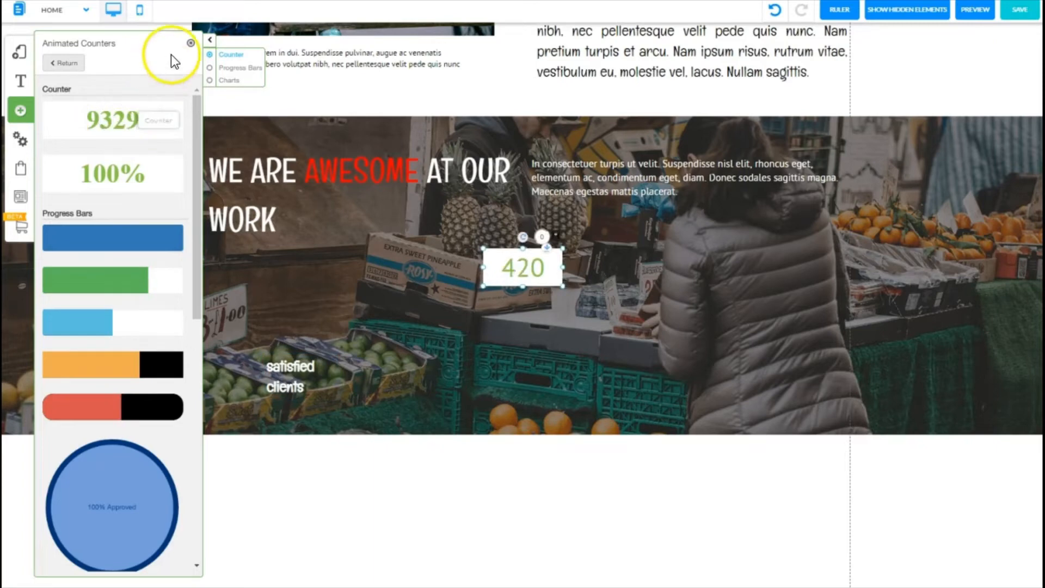
{"action": "left_click_drag", "start_coordinate": [525, 268], "coordinate": [473, 357]}
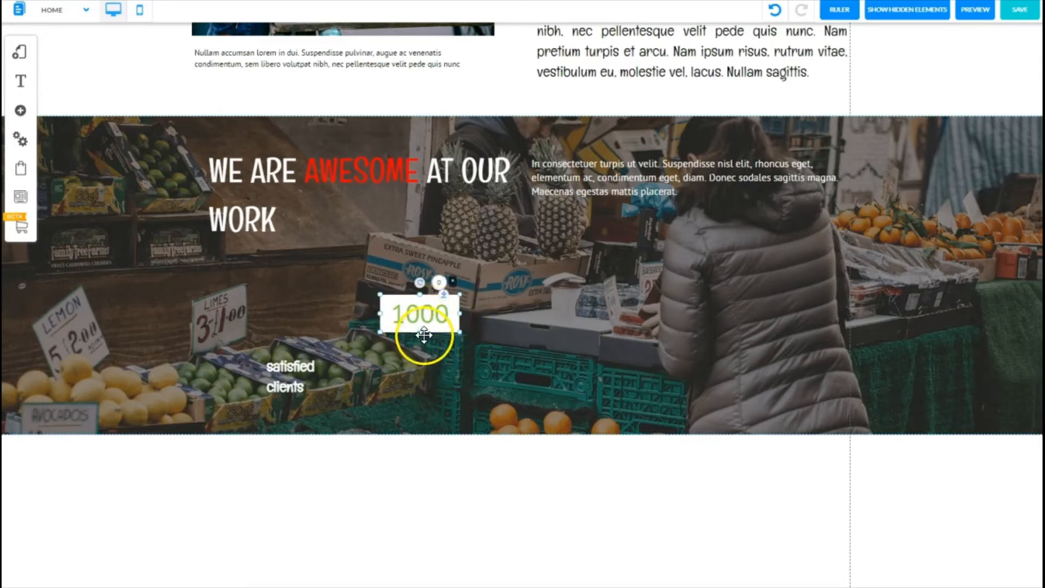
Step: Apply the Fusioncounter_custom_5 appearance style to the counter
{"action": "left_click", "coordinate": [431, 309]}
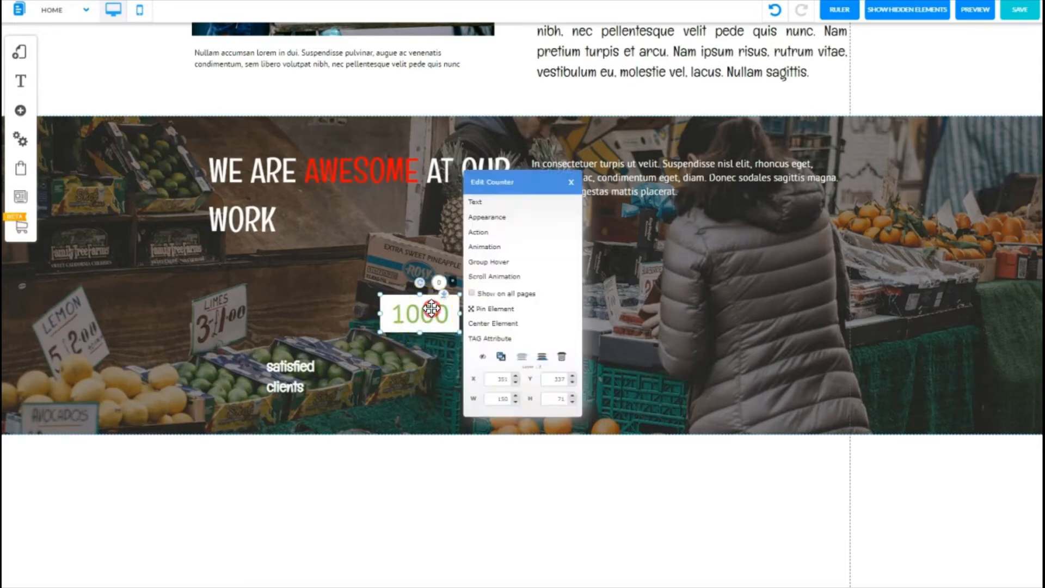
{"action": "left_click", "coordinate": [490, 217]}
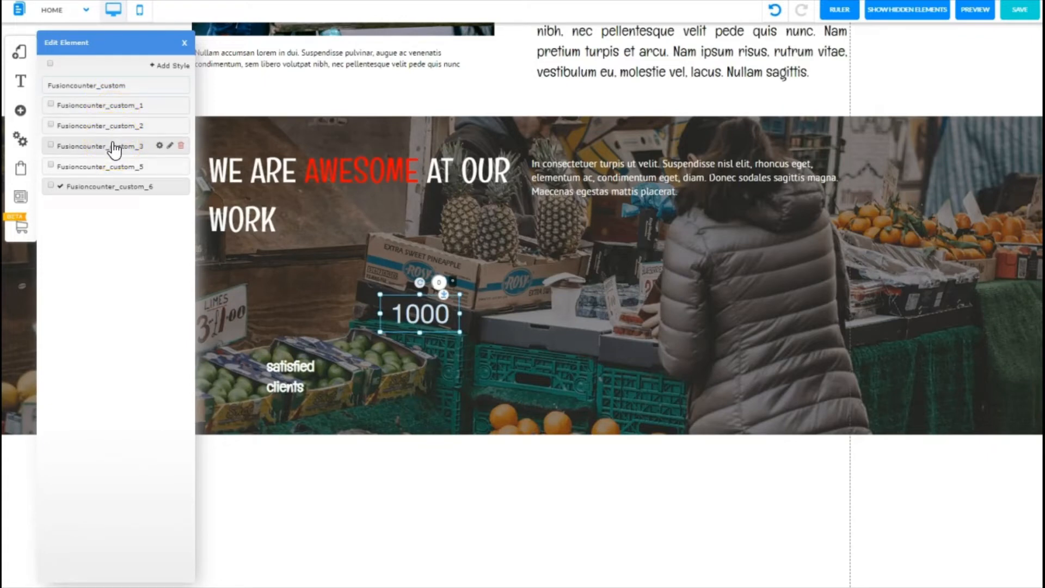
{"action": "left_click", "coordinate": [118, 167]}
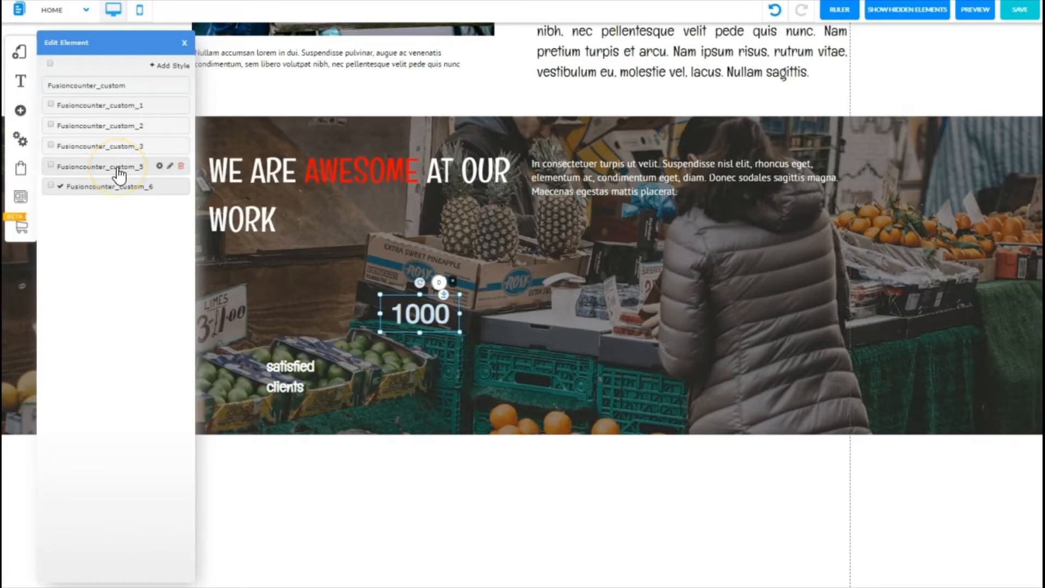
{"action": "left_click", "coordinate": [118, 188]}
{"action": "left_click", "coordinate": [121, 169]}
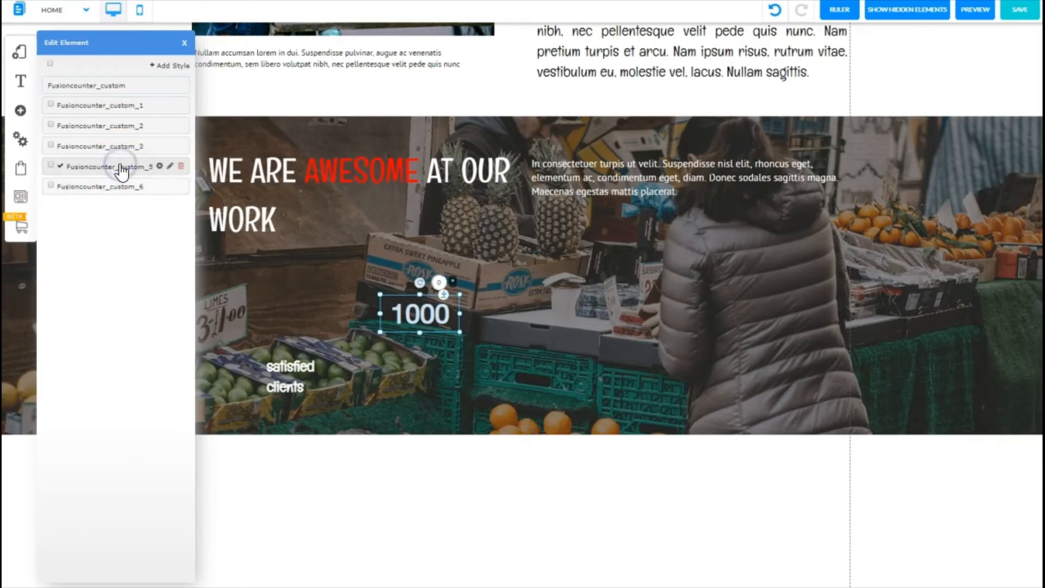
{"action": "left_click", "coordinate": [50, 165]}
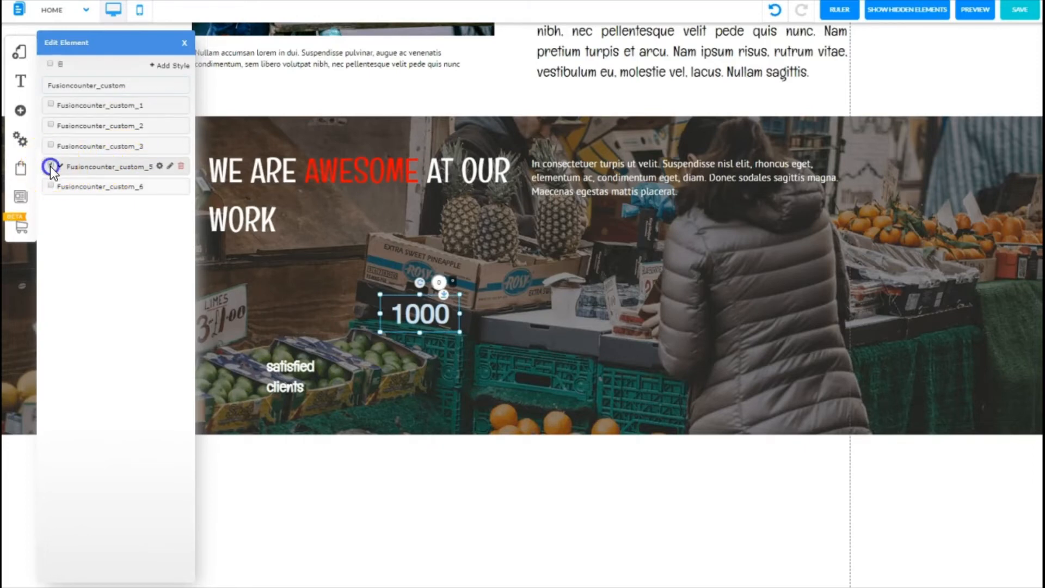
Step: Edit the counter style's font to make it bold
{"action": "left_click", "coordinate": [159, 166]}
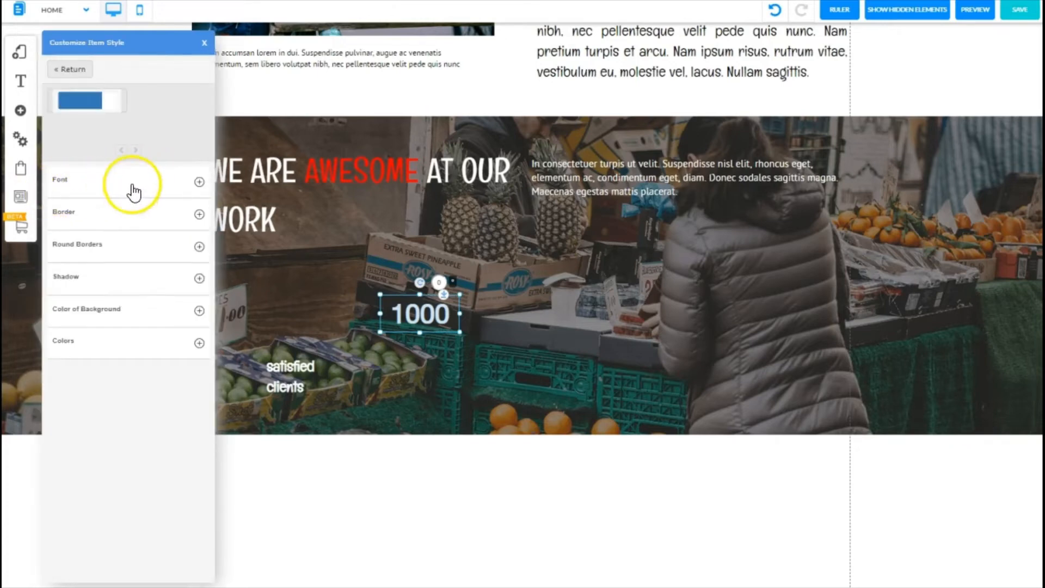
{"action": "left_click", "coordinate": [198, 183]}
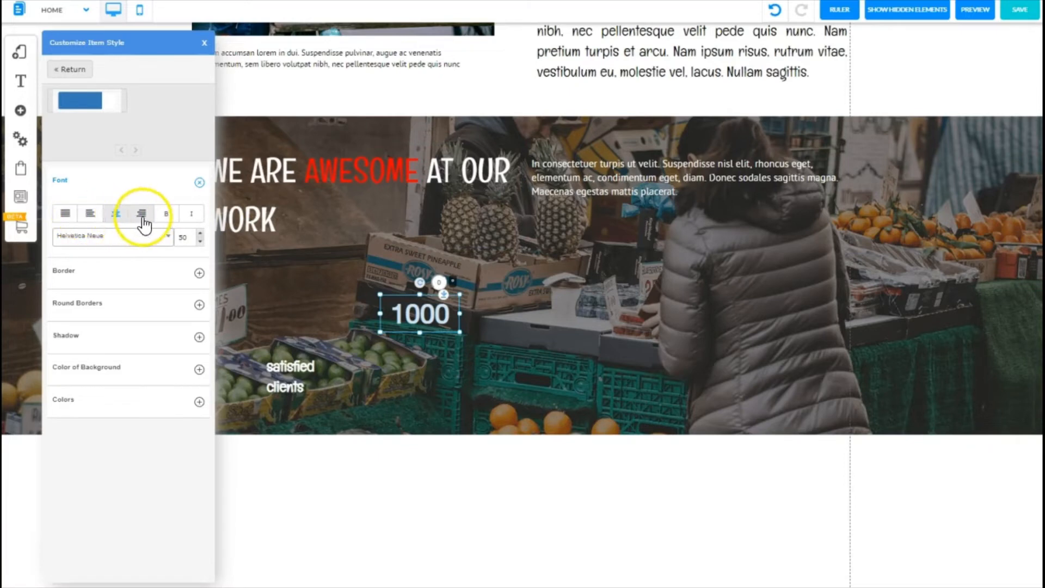
{"action": "left_click", "coordinate": [167, 214]}
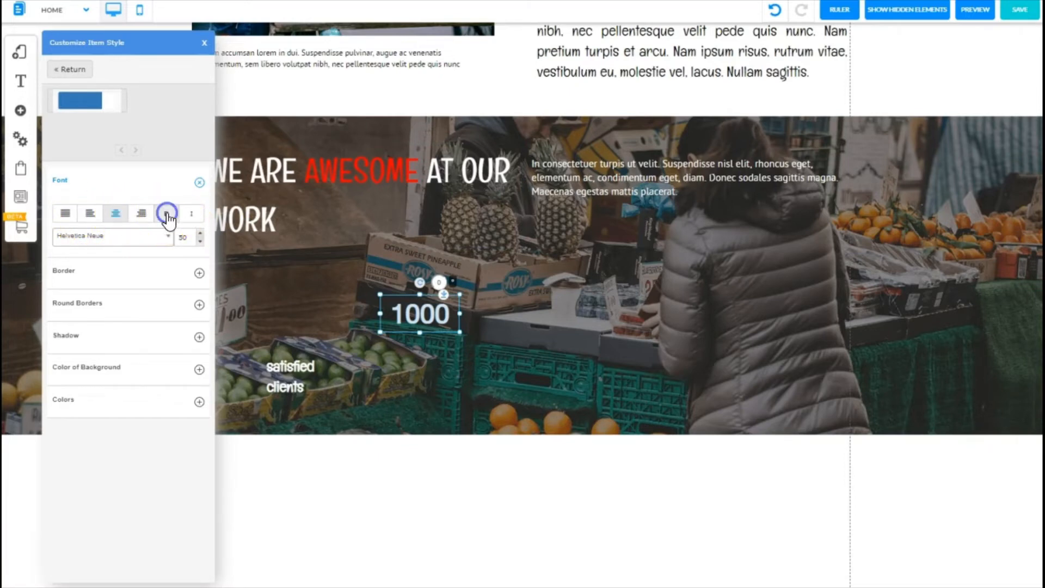
{"action": "left_click", "coordinate": [169, 214]}
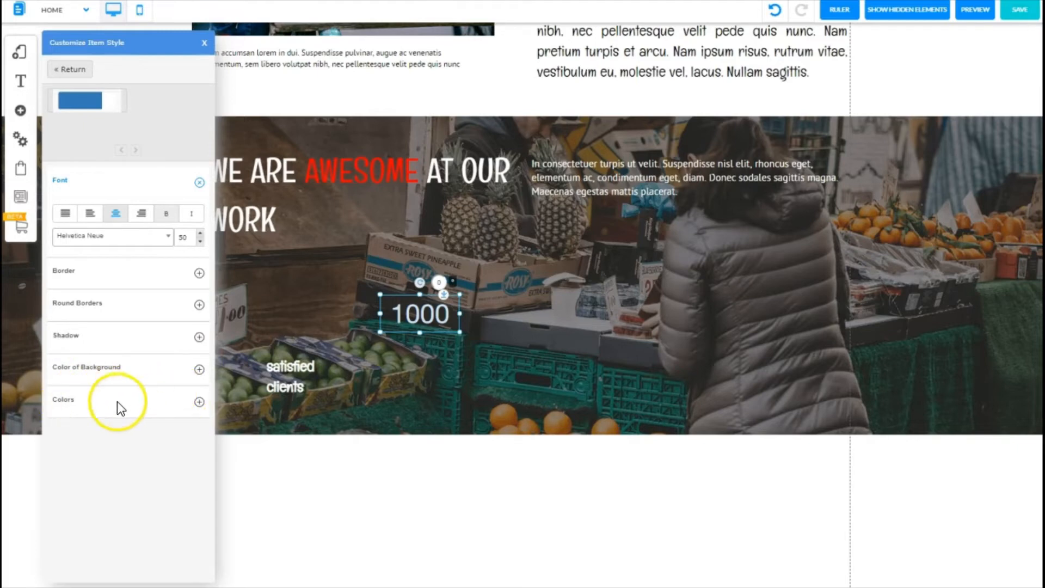
Step: Set the counter style's text colour and hover text colour to light blue
{"action": "left_click", "coordinate": [199, 402]}
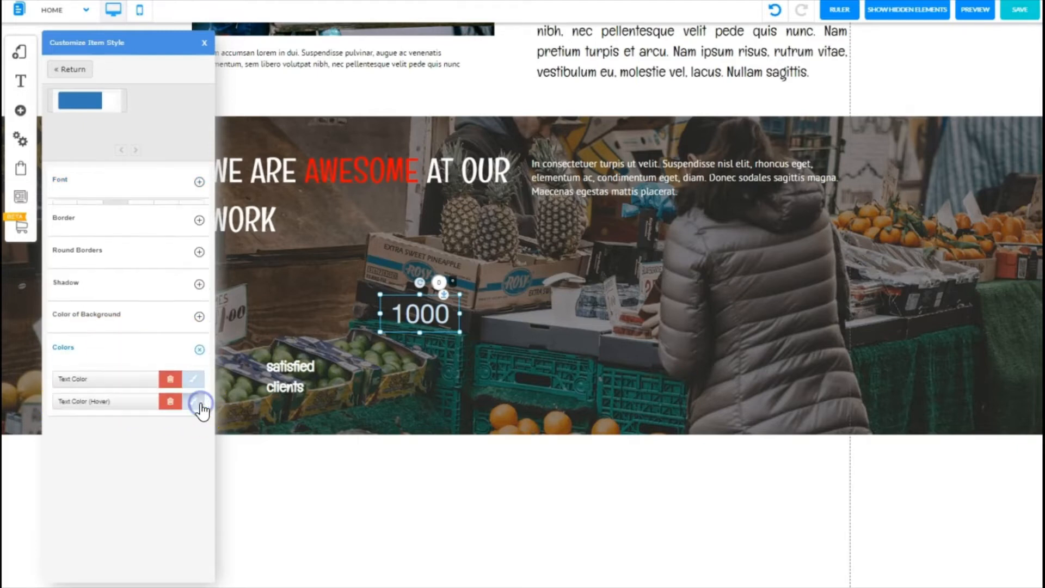
{"action": "left_click", "coordinate": [195, 380]}
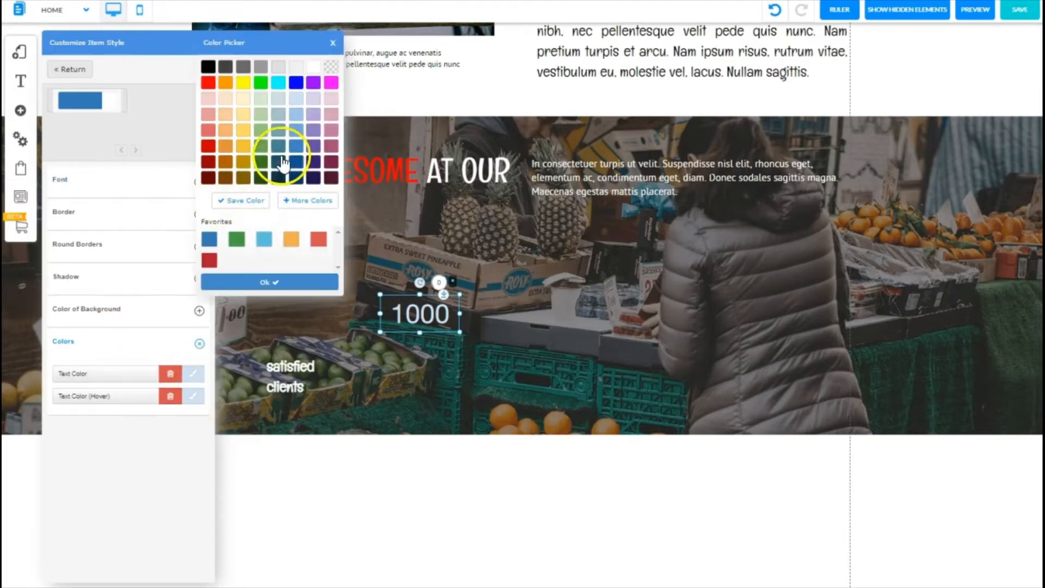
{"action": "left_click", "coordinate": [294, 117]}
{"action": "left_click", "coordinate": [194, 398]}
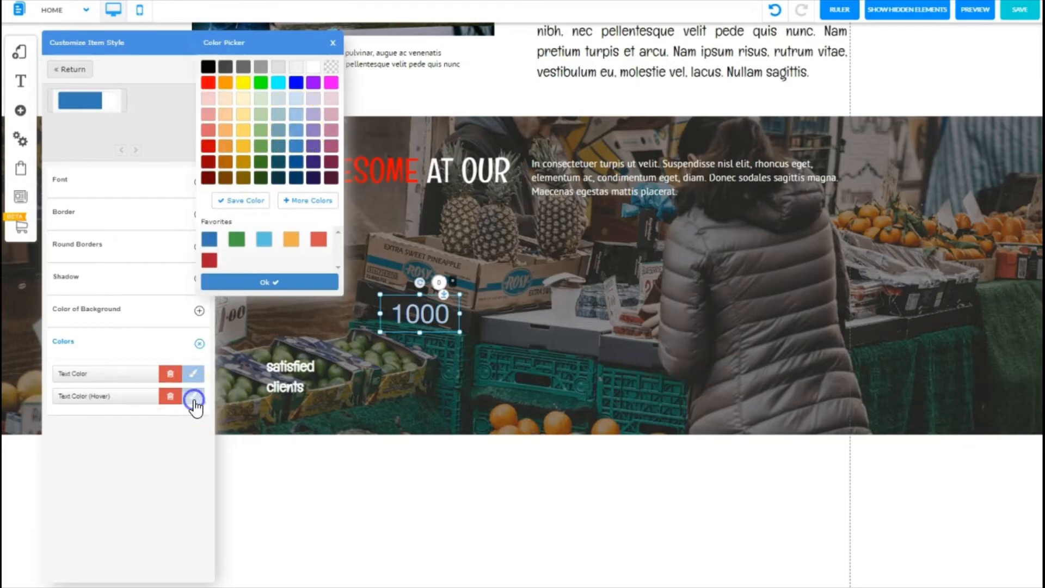
{"action": "left_click", "coordinate": [293, 114]}
{"action": "left_click", "coordinate": [256, 282]}
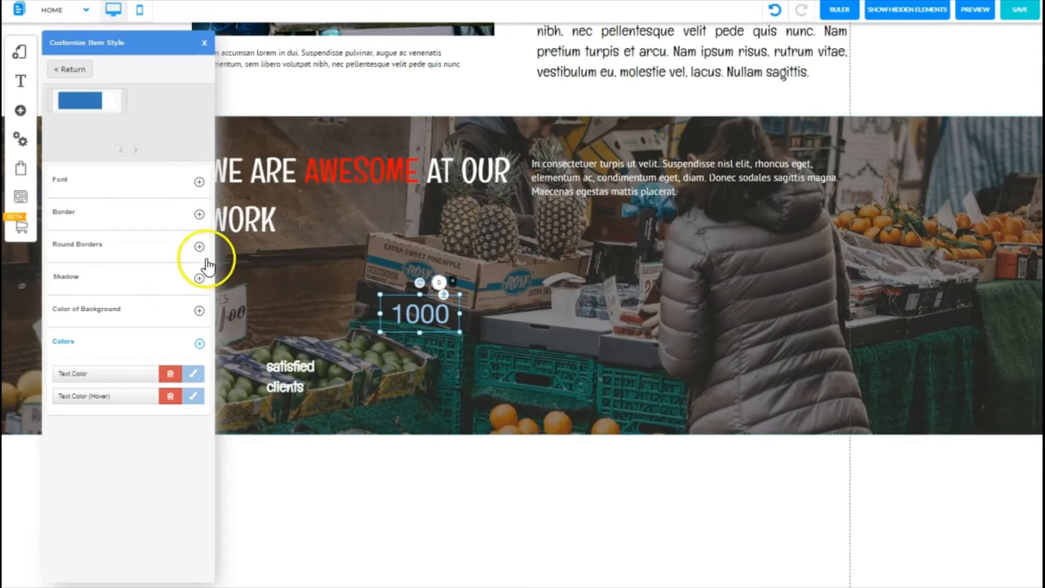
{"action": "left_click", "coordinate": [203, 43]}
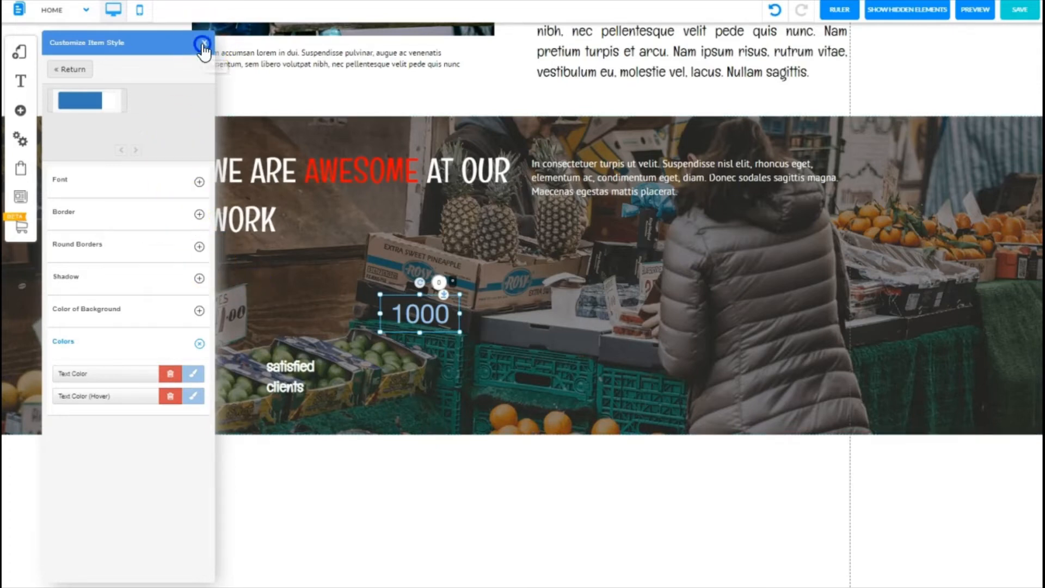
Step: Move the counter directly above the 'satisfied clients' label
{"action": "left_click_drag", "start_coordinate": [418, 313], "coordinate": [285, 321]}
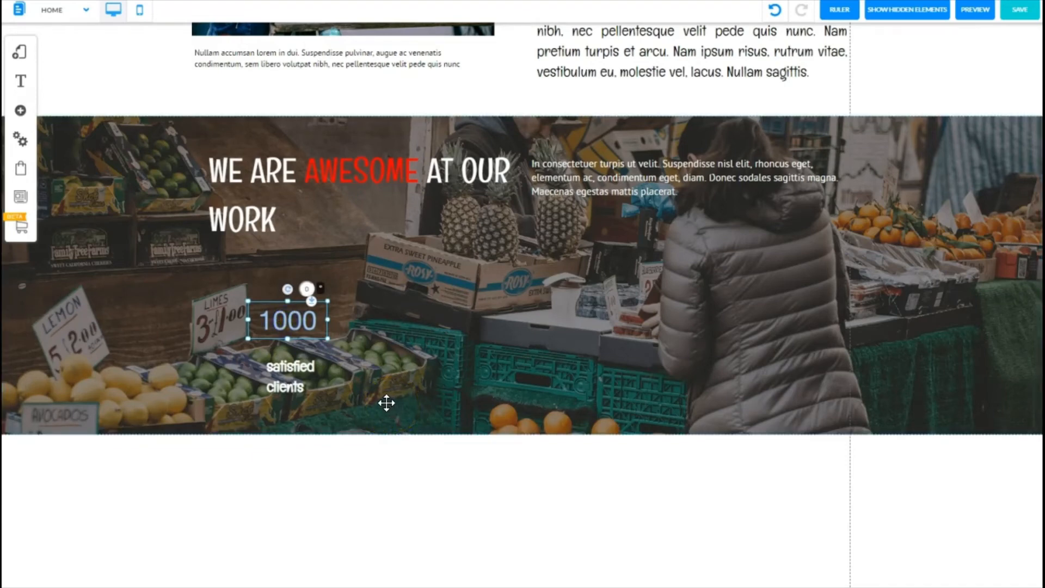
{"action": "left_click_drag", "start_coordinate": [387, 403], "coordinate": [404, 346]}
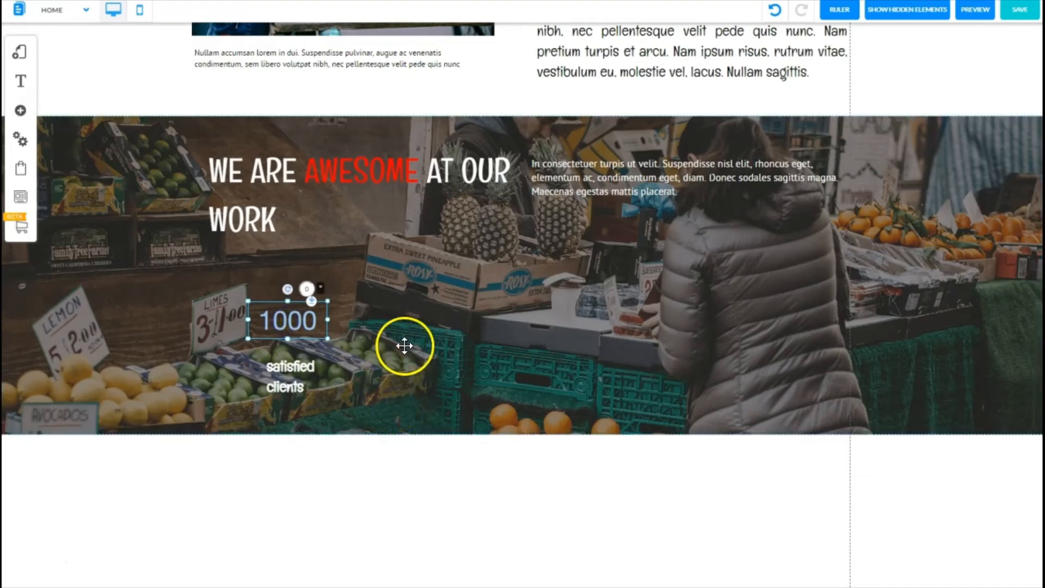
{"action": "left_click", "coordinate": [31, 511]}
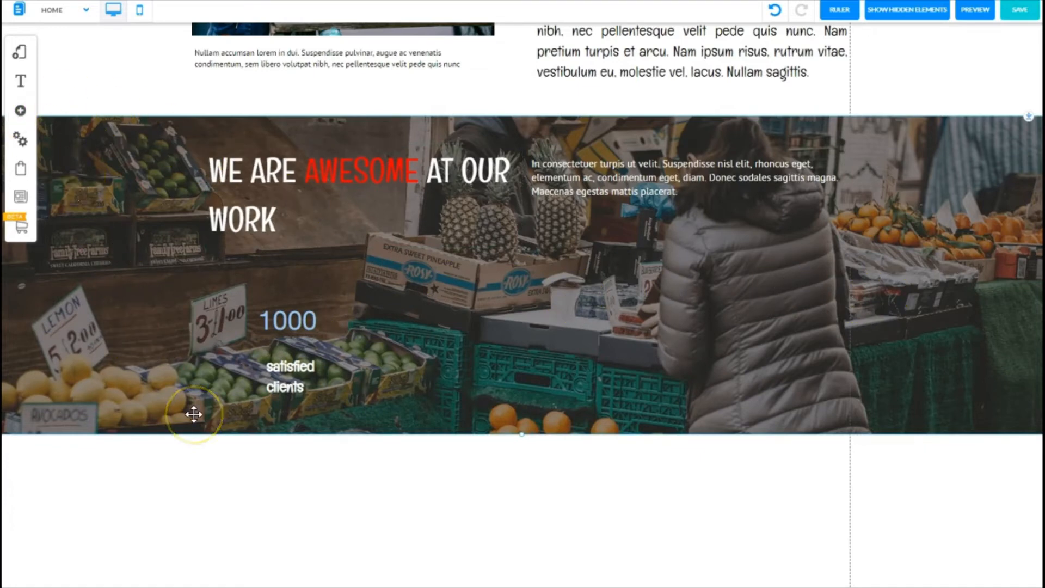
Step: Add an outlined simple box to the banner and resize it into a narrow rectangle near the middle
{"action": "left_click", "coordinate": [20, 110]}
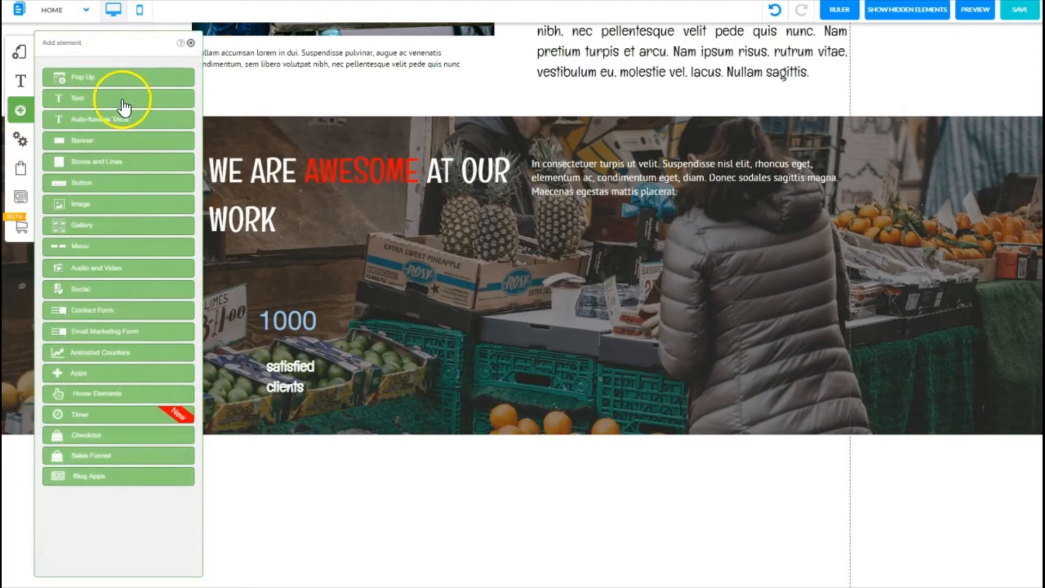
{"action": "left_click", "coordinate": [98, 162]}
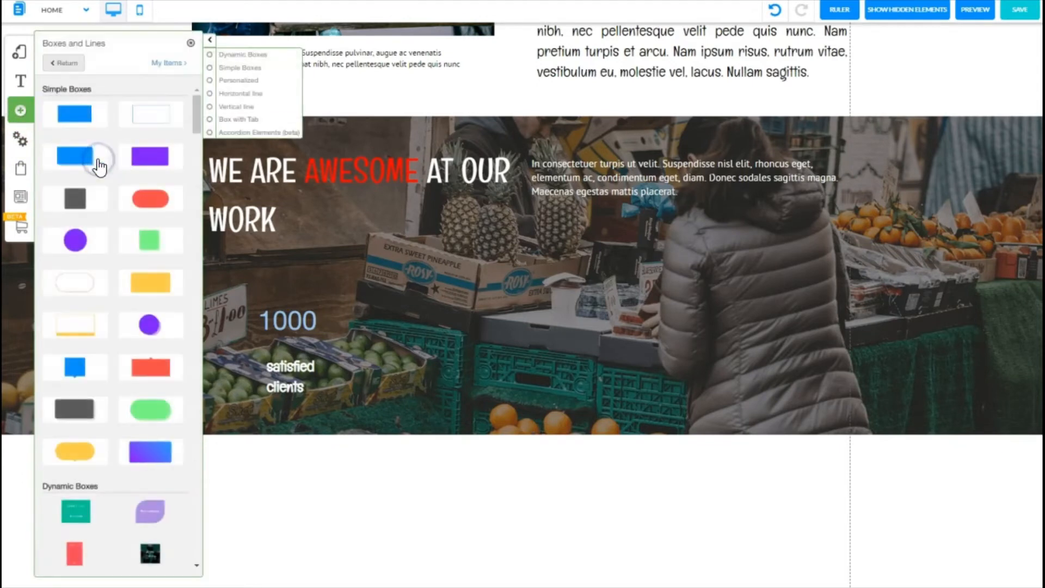
{"action": "left_click", "coordinate": [162, 117]}
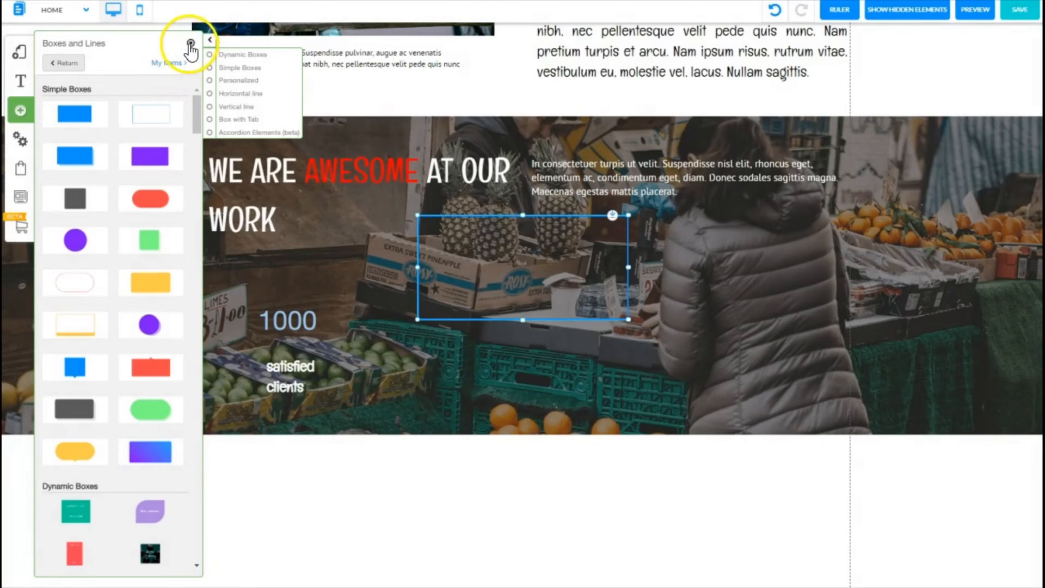
{"action": "left_click", "coordinate": [190, 44]}
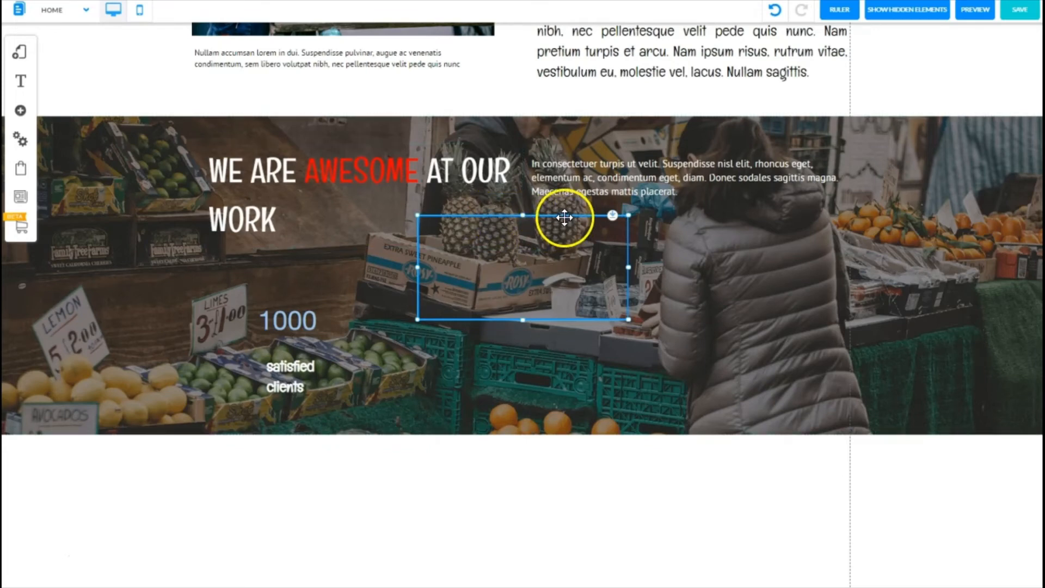
{"action": "left_click_drag", "start_coordinate": [565, 218], "coordinate": [561, 285]}
{"action": "left_click_drag", "start_coordinate": [623, 336], "coordinate": [507, 359]}
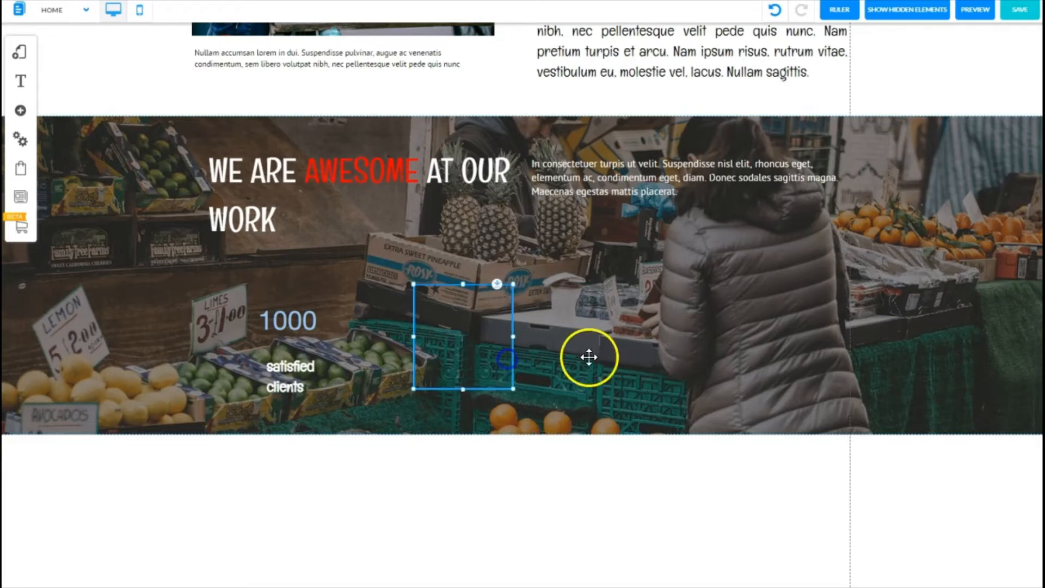
{"action": "left_click", "coordinate": [667, 309]}
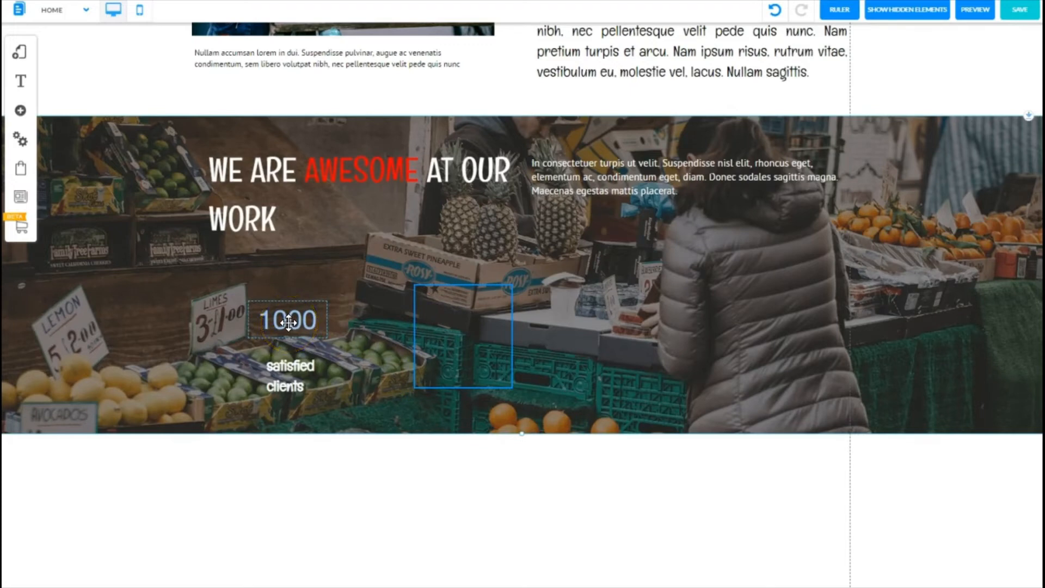
Step: Move the counter into the box and center it horizontally inside the box
{"action": "left_click_drag", "start_coordinate": [289, 322], "coordinate": [457, 303]}
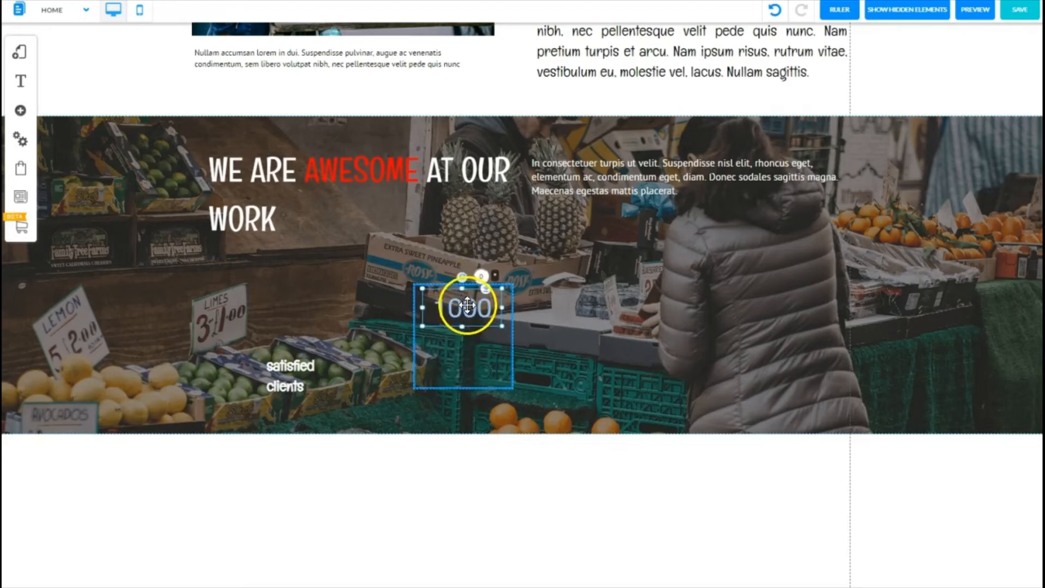
{"action": "right_click", "coordinate": [468, 305]}
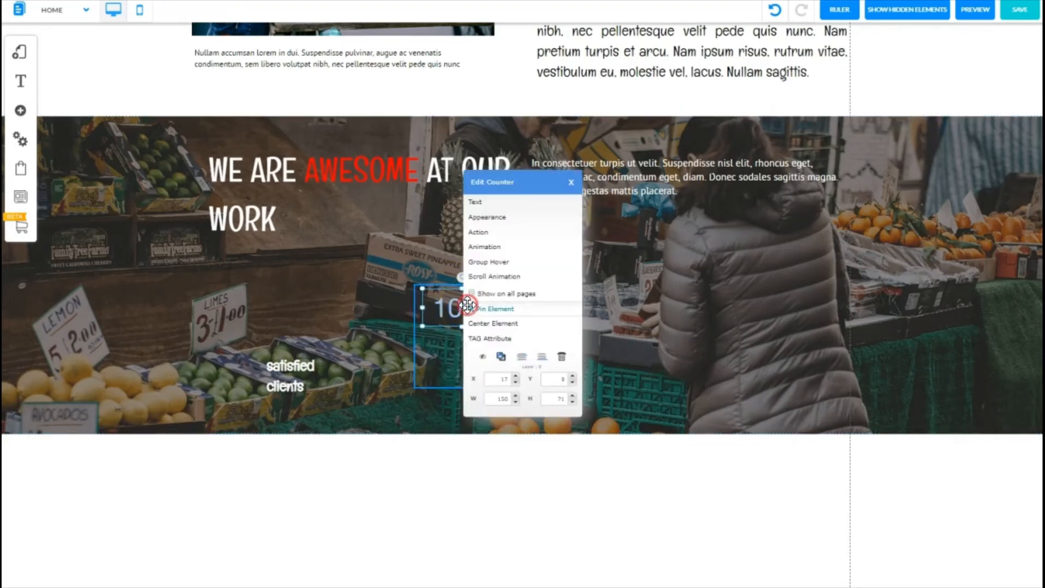
{"action": "left_click", "coordinate": [485, 327]}
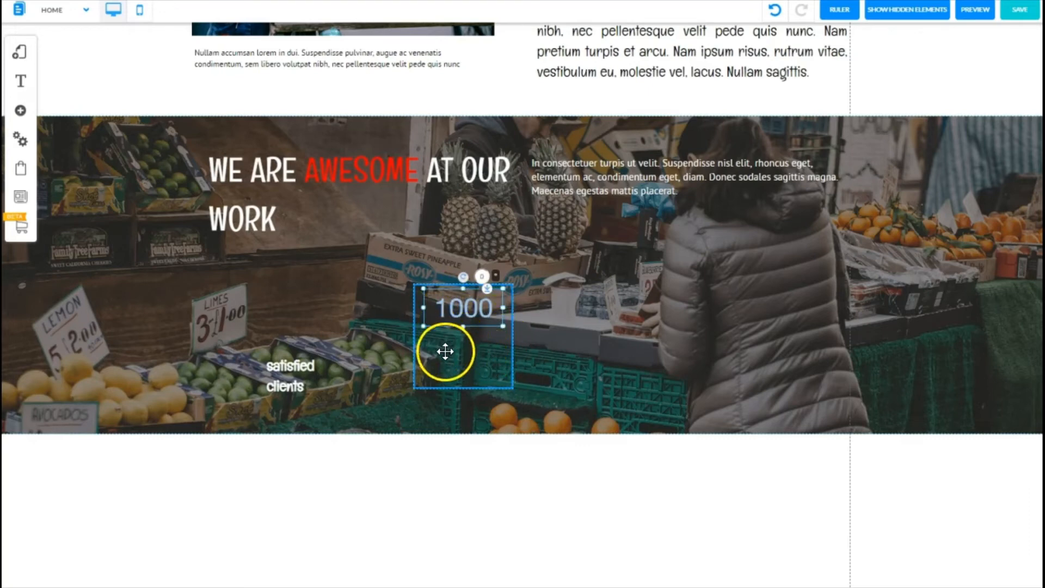
{"action": "left_click", "coordinate": [341, 351]}
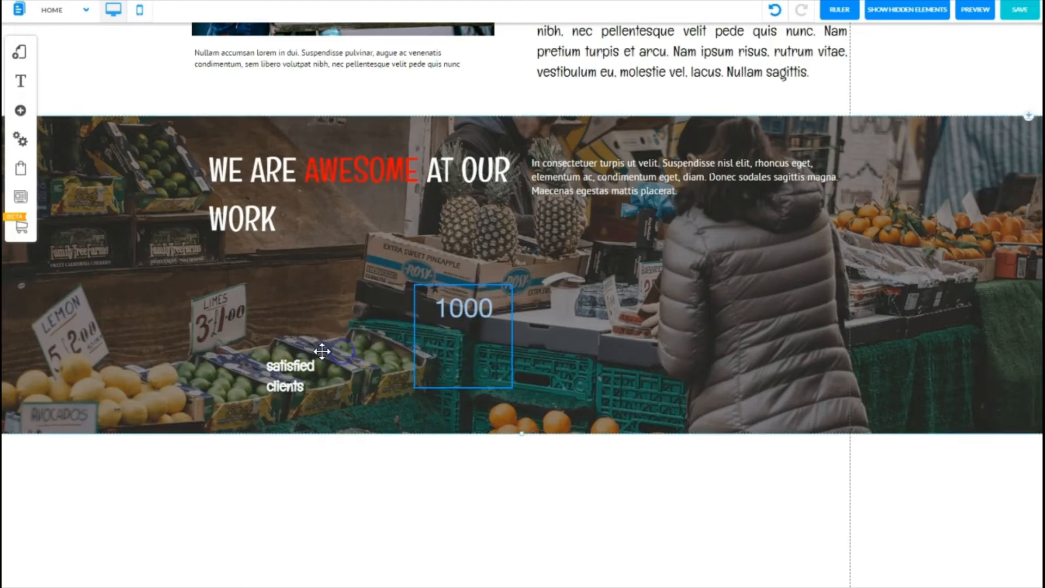
Step: Move the 'satisfied clients' label into the box below the counter and center-align its text
{"action": "left_click", "coordinate": [282, 369]}
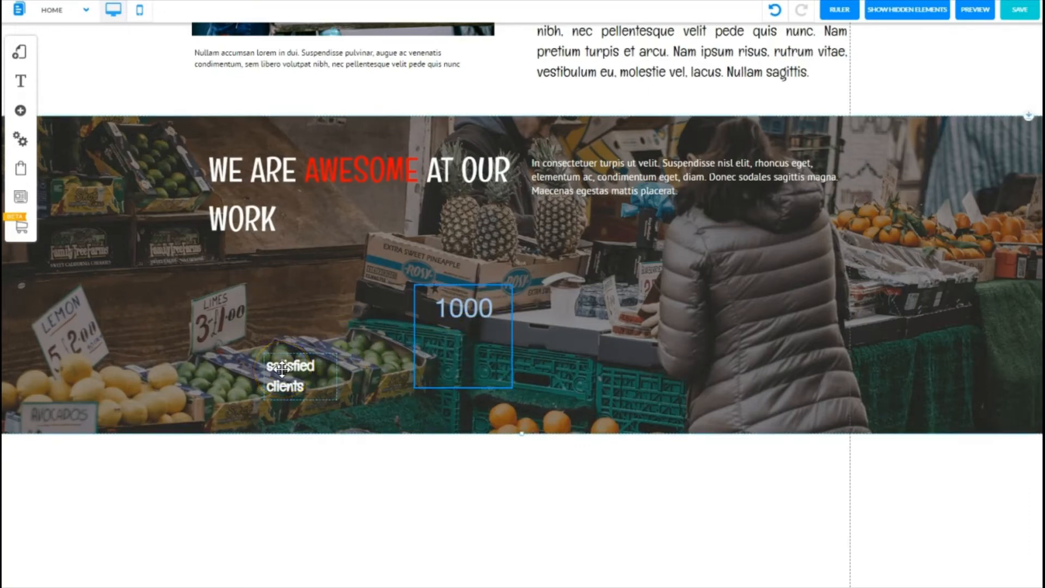
{"action": "left_click", "coordinate": [282, 369]}
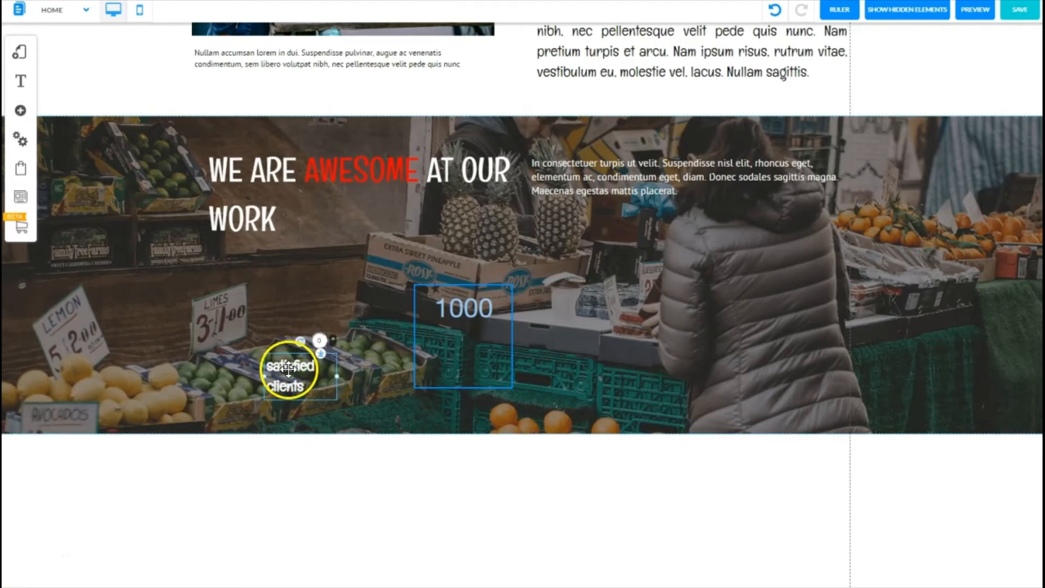
{"action": "left_click_drag", "start_coordinate": [289, 369], "coordinate": [441, 344]}
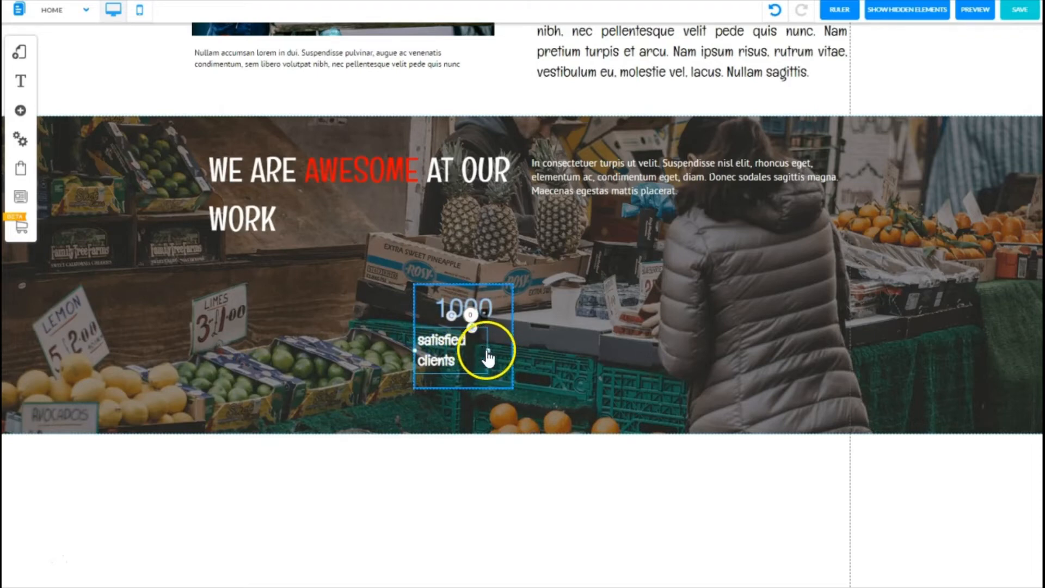
{"action": "left_click_drag", "start_coordinate": [488, 358], "coordinate": [512, 347]}
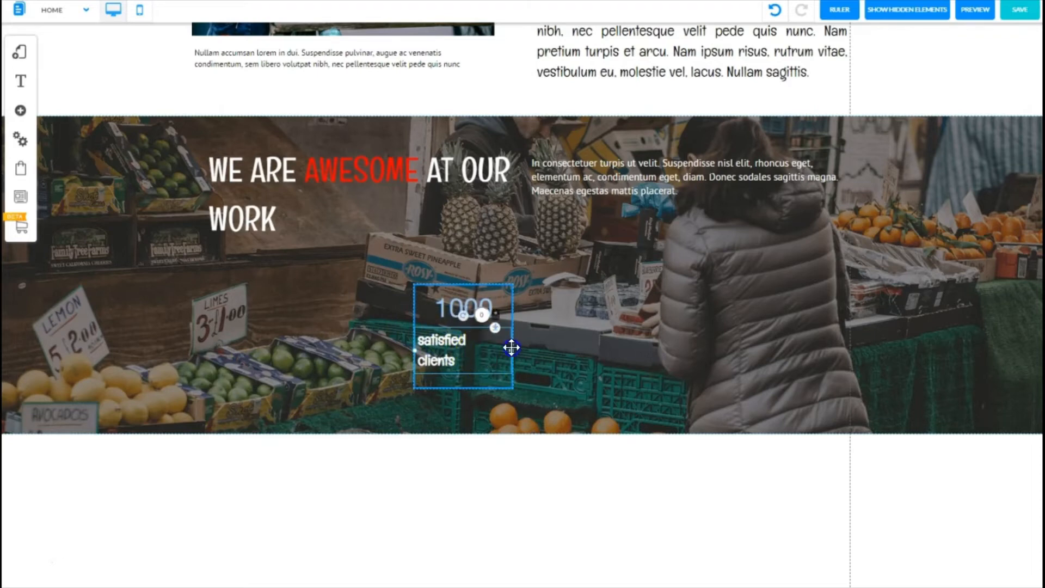
{"action": "double_click", "coordinate": [453, 347]}
{"action": "triple_click", "coordinate": [455, 348]}
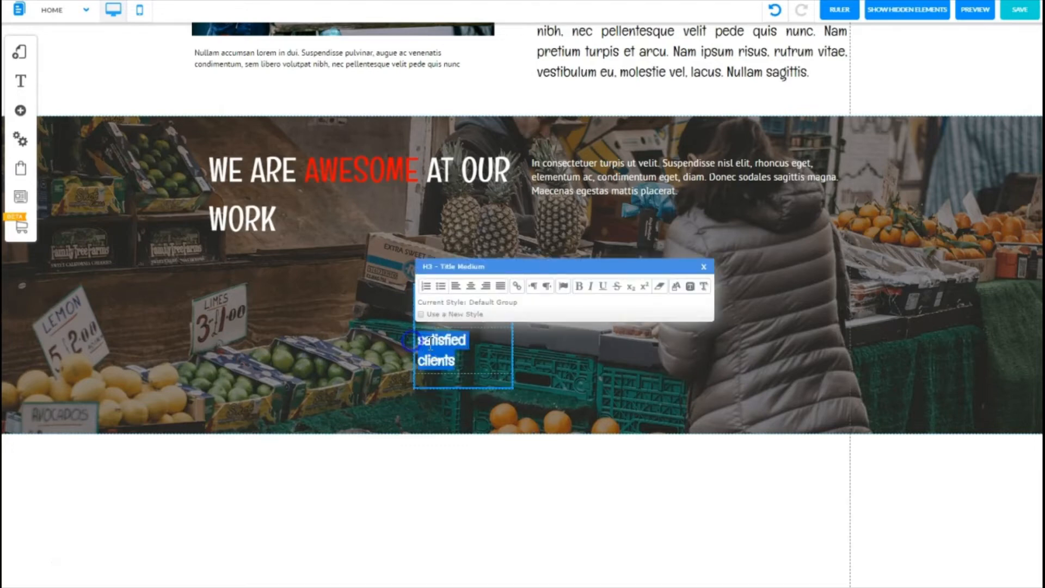
{"action": "left_click", "coordinate": [471, 286]}
{"action": "left_click", "coordinate": [703, 266]}
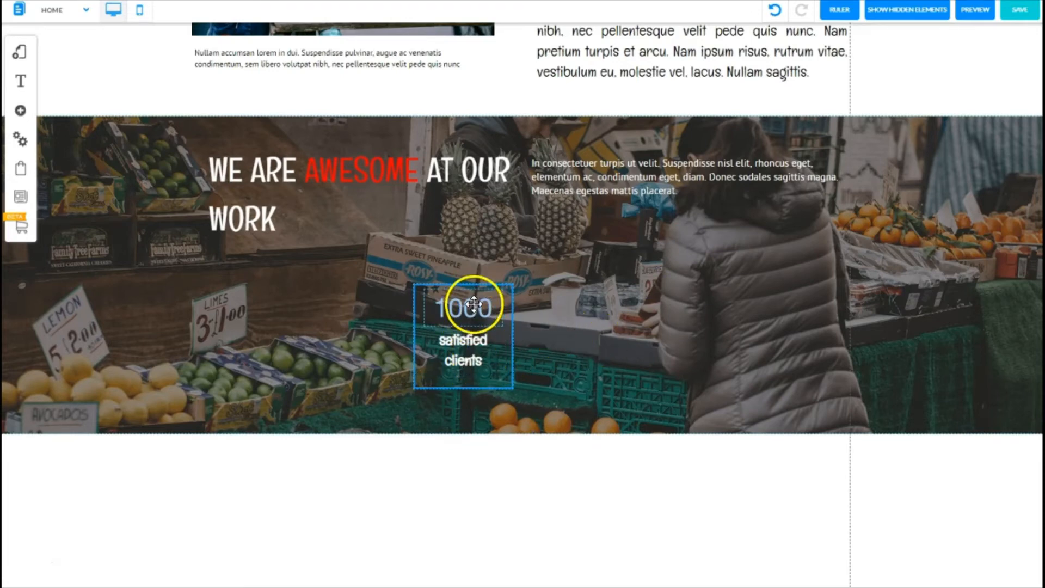
Step: Move the box with its counter and label to the left, below the heading
{"action": "left_click", "coordinate": [467, 356]}
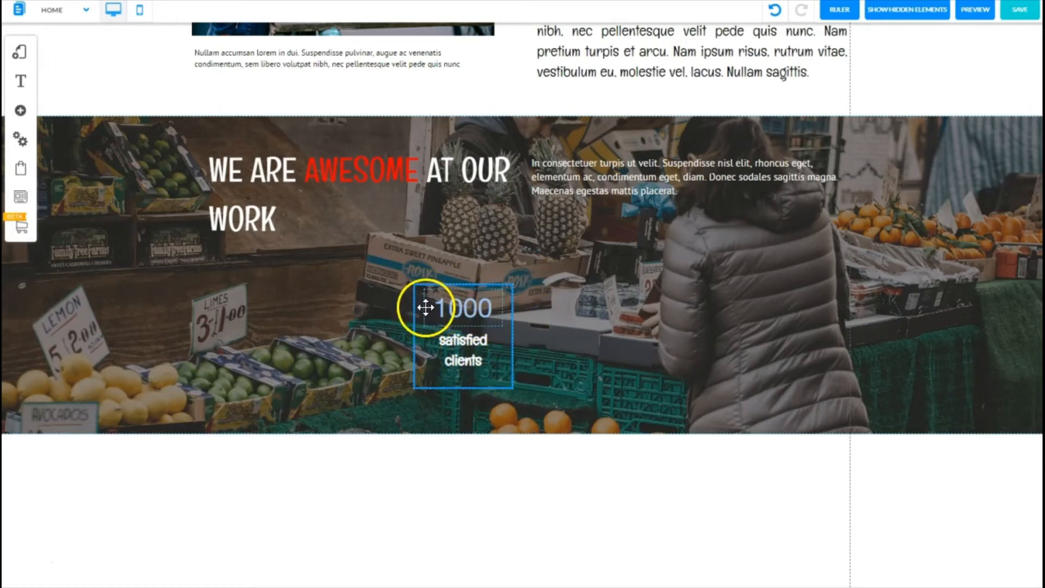
{"action": "left_click", "coordinate": [512, 380]}
{"action": "left_click_drag", "start_coordinate": [512, 379], "coordinate": [343, 355]}
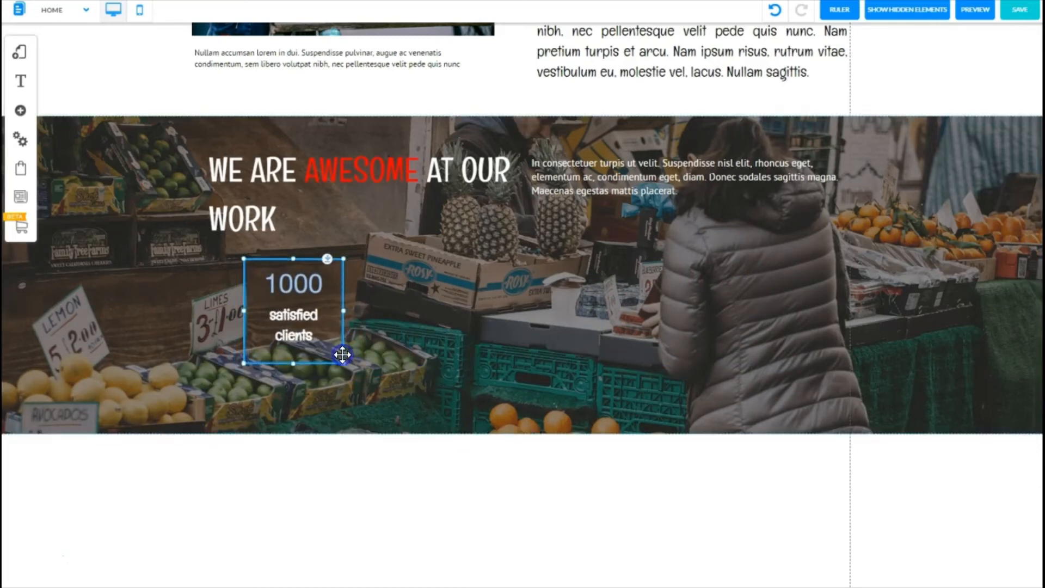
{"action": "left_click", "coordinate": [428, 346]}
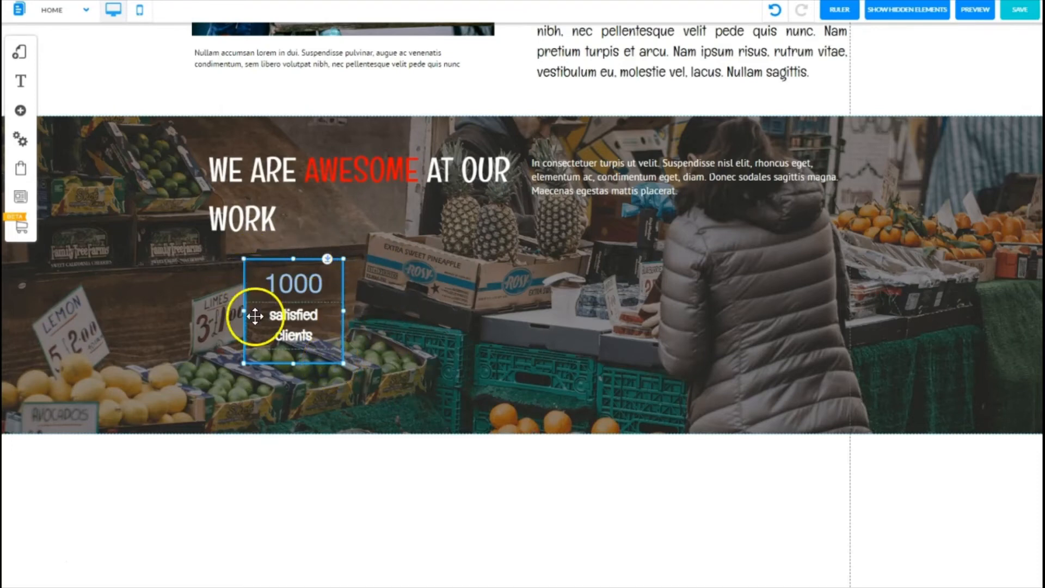
Step: Duplicate the counter box and arrange the copies in a row, making four boxes across the banner
{"action": "right_click", "coordinate": [322, 362]}
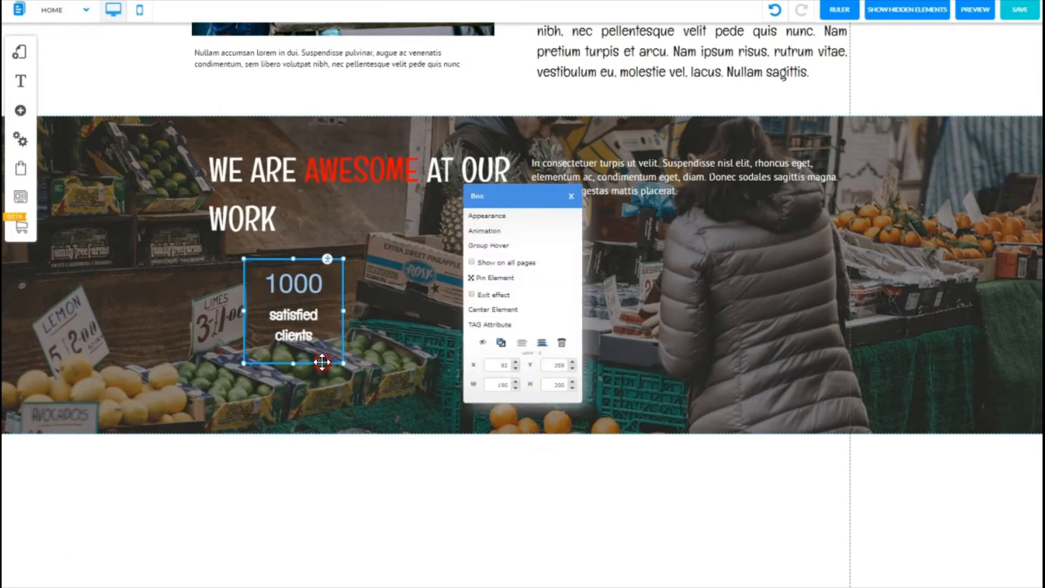
{"action": "left_click", "coordinate": [501, 343]}
{"action": "left_click_drag", "start_coordinate": [323, 371], "coordinate": [471, 362]}
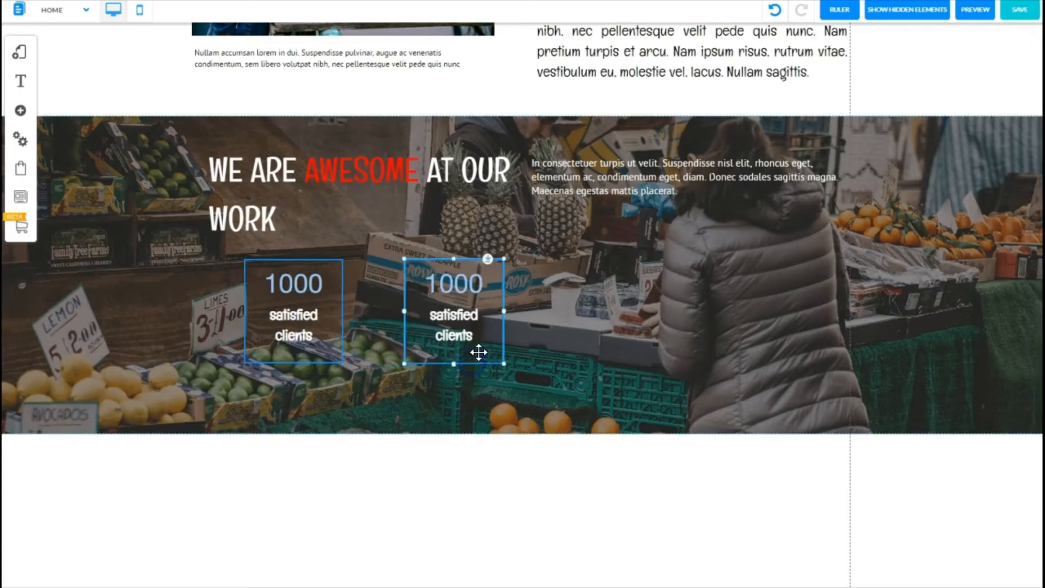
{"action": "right_click", "coordinate": [477, 364]}
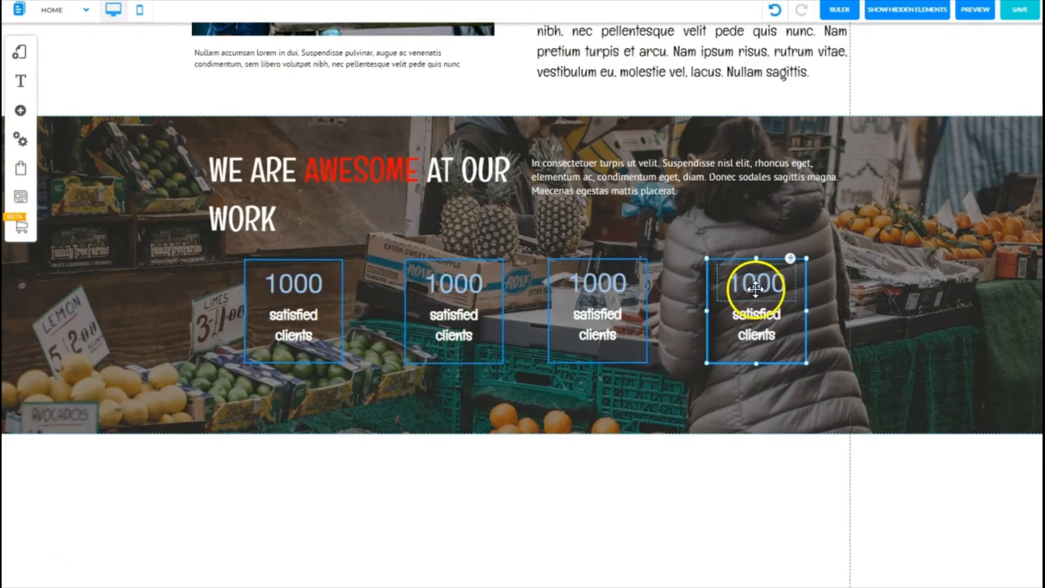
Step: Increase the Fusioncounter_custom_5 style's font size to 60 and set it to bold
{"action": "left_click", "coordinate": [294, 283]}
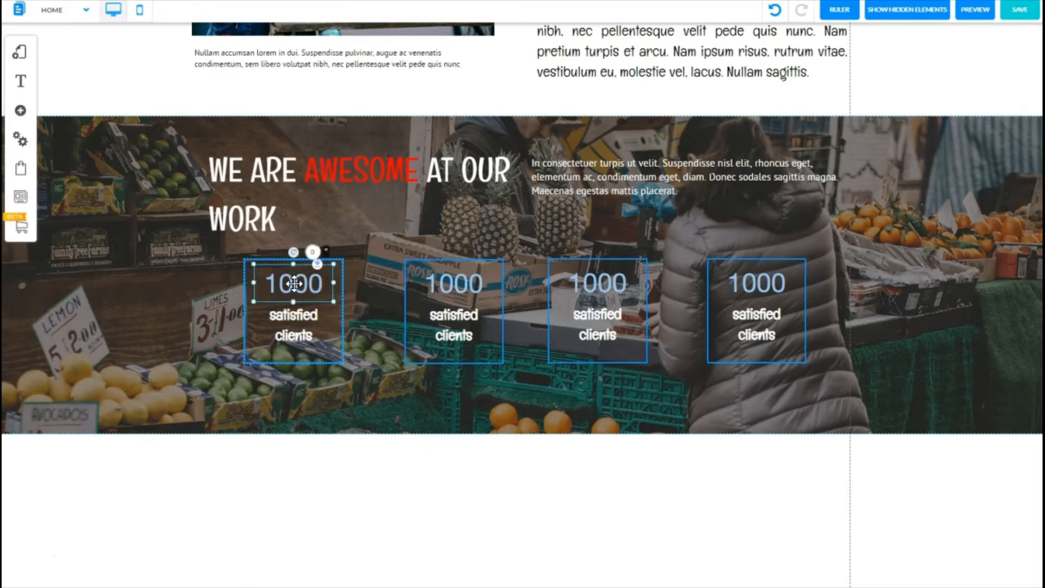
{"action": "double_click", "coordinate": [294, 283]}
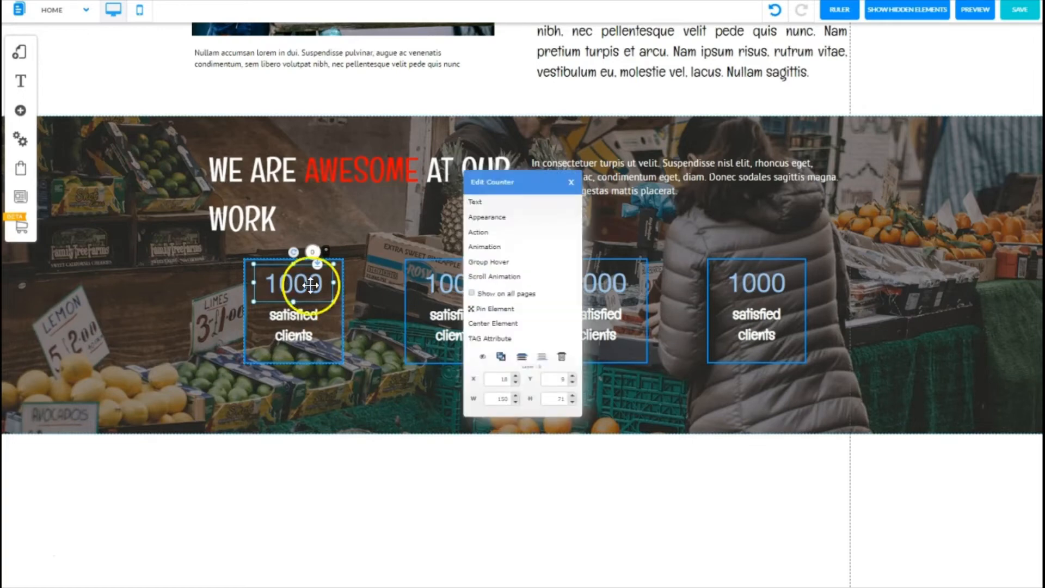
{"action": "left_click", "coordinate": [481, 218]}
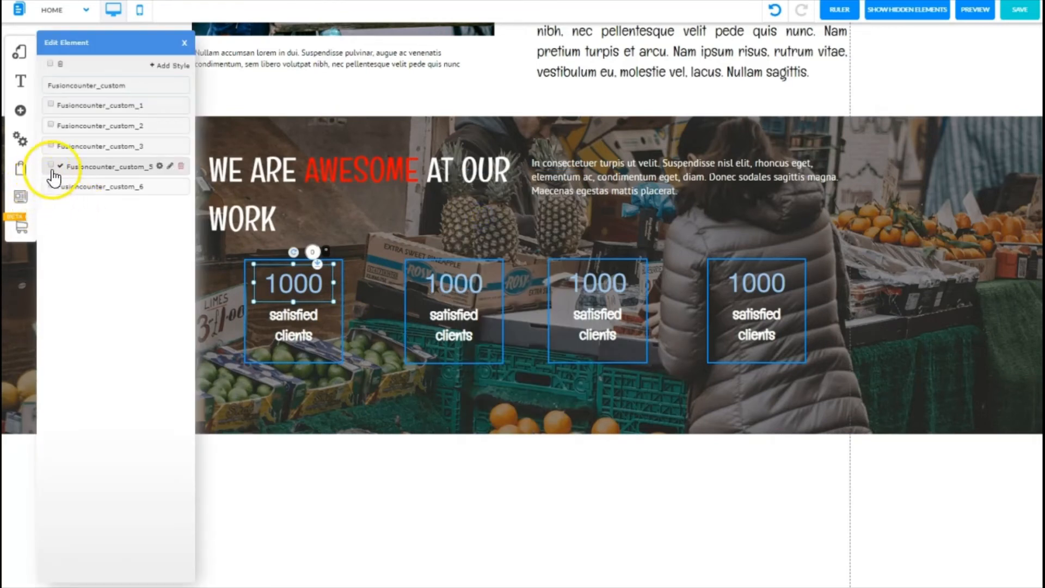
{"action": "left_click", "coordinate": [159, 166]}
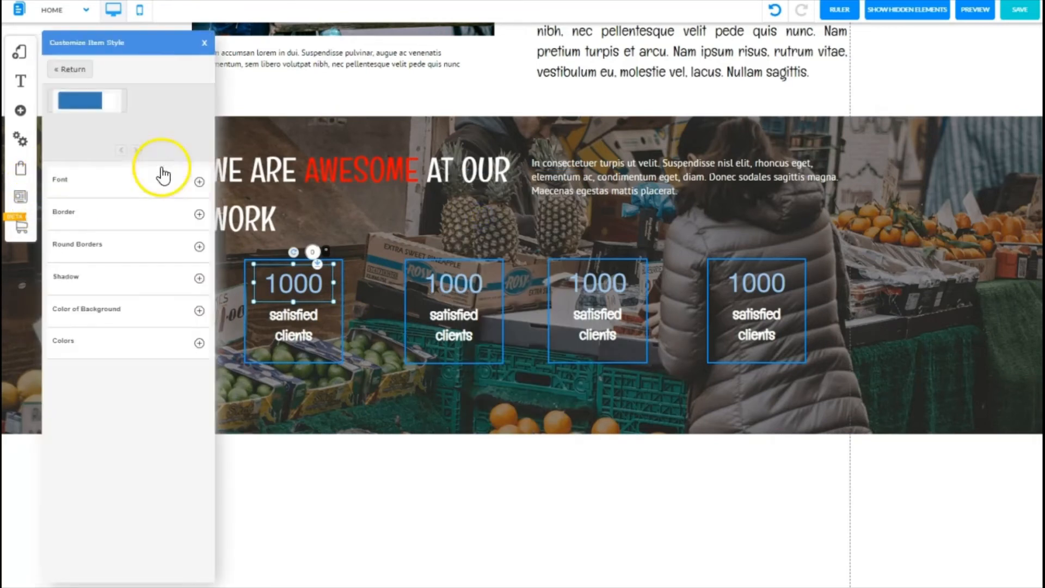
{"action": "left_click", "coordinate": [198, 182]}
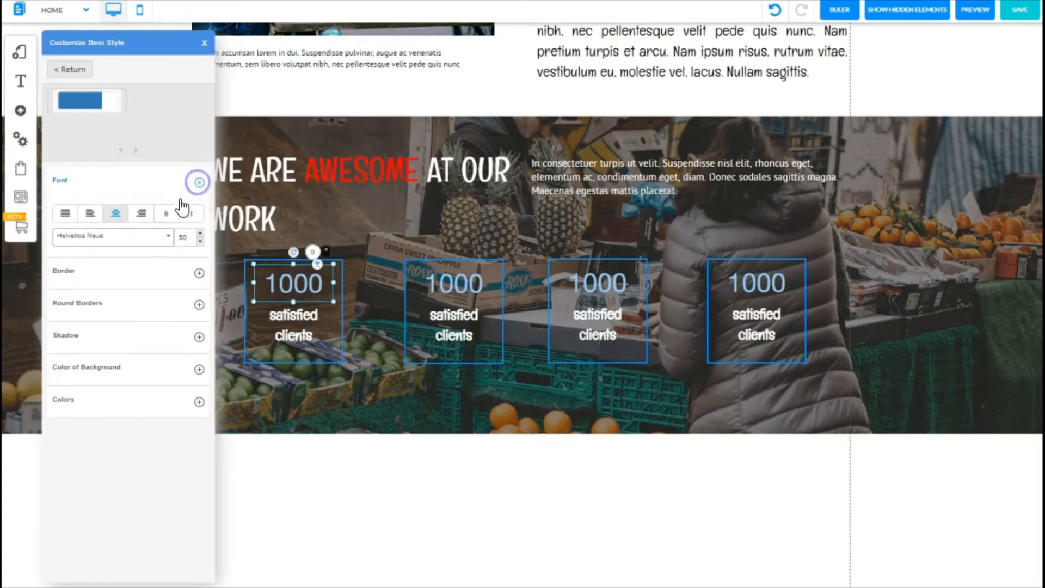
{"action": "left_click", "coordinate": [201, 237]}
{"action": "left_click", "coordinate": [201, 238]}
{"action": "left_click", "coordinate": [200, 237]}
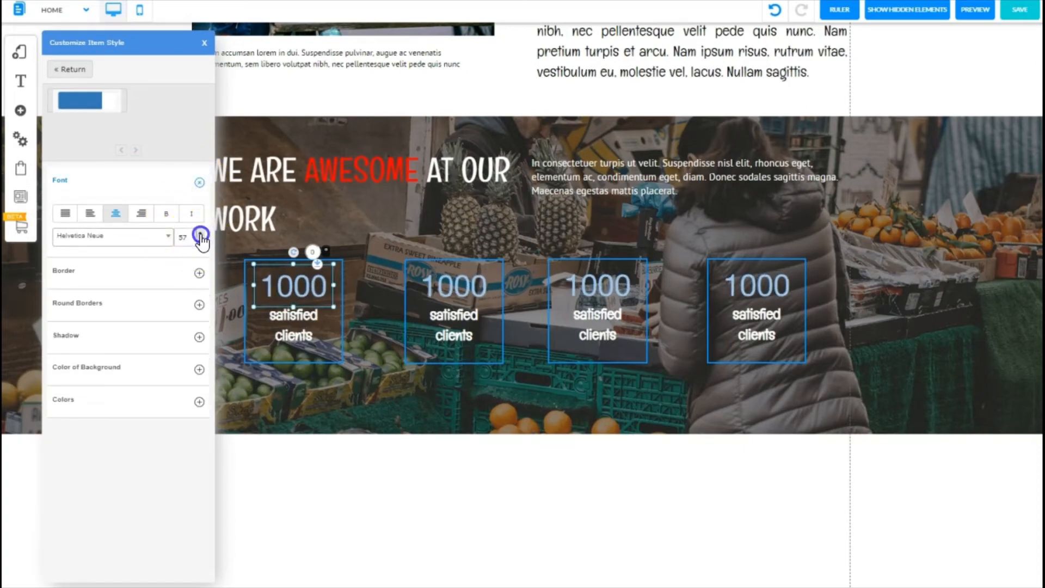
{"action": "left_click", "coordinate": [200, 238]}
{"action": "left_click", "coordinate": [201, 238]}
{"action": "left_click", "coordinate": [200, 237]}
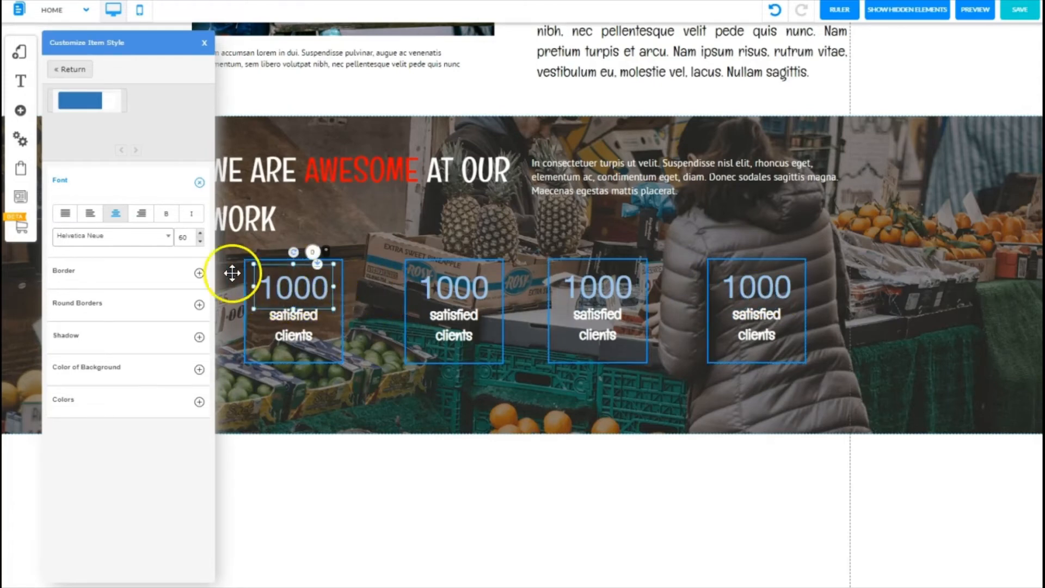
{"action": "left_click", "coordinate": [166, 214]}
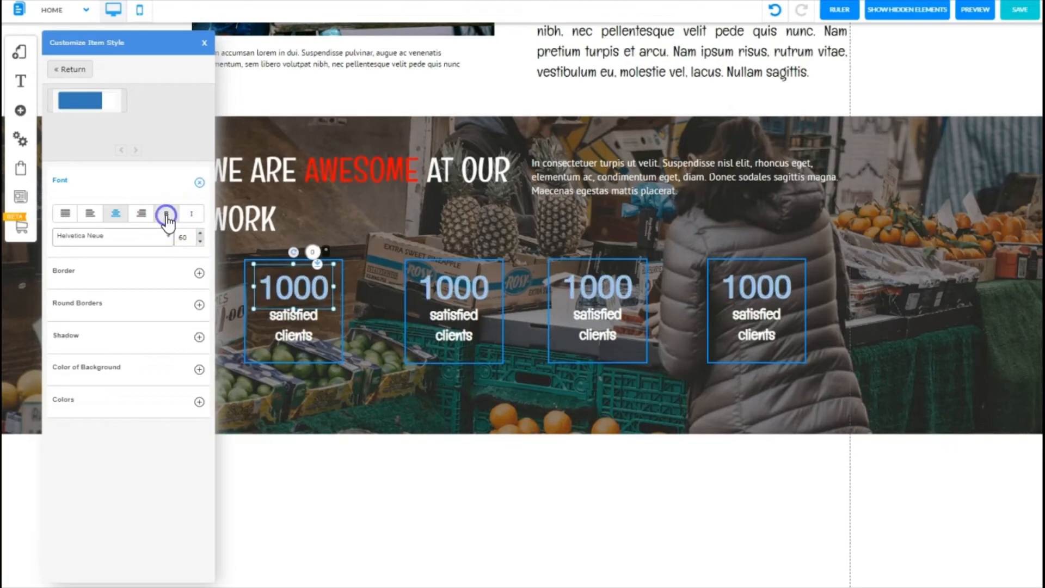
{"action": "left_click", "coordinate": [205, 44]}
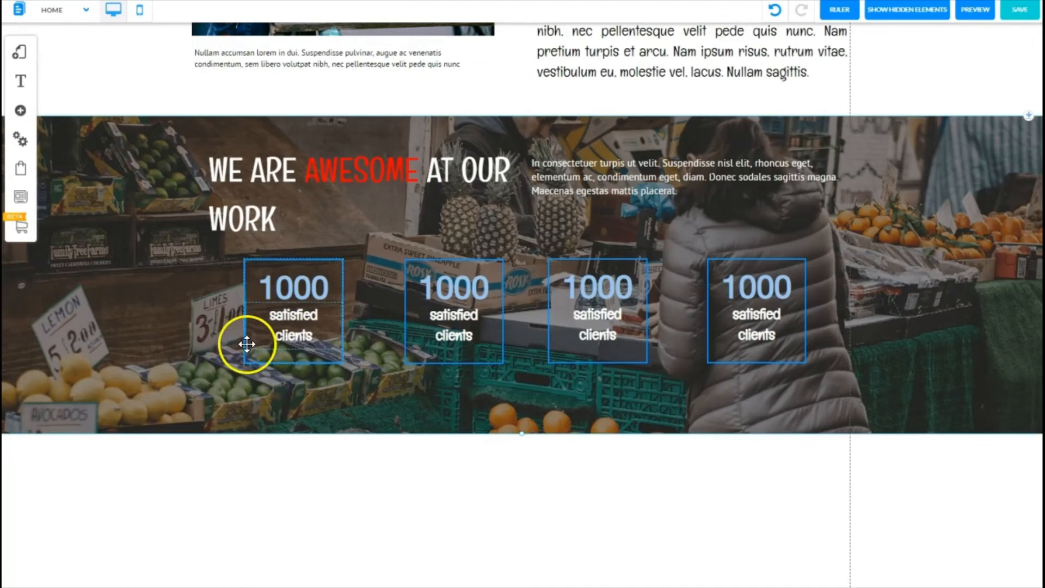
Step: Remove the border colour from the counter boxes' style so the four boxes show no border
{"action": "left_click", "coordinate": [251, 361]}
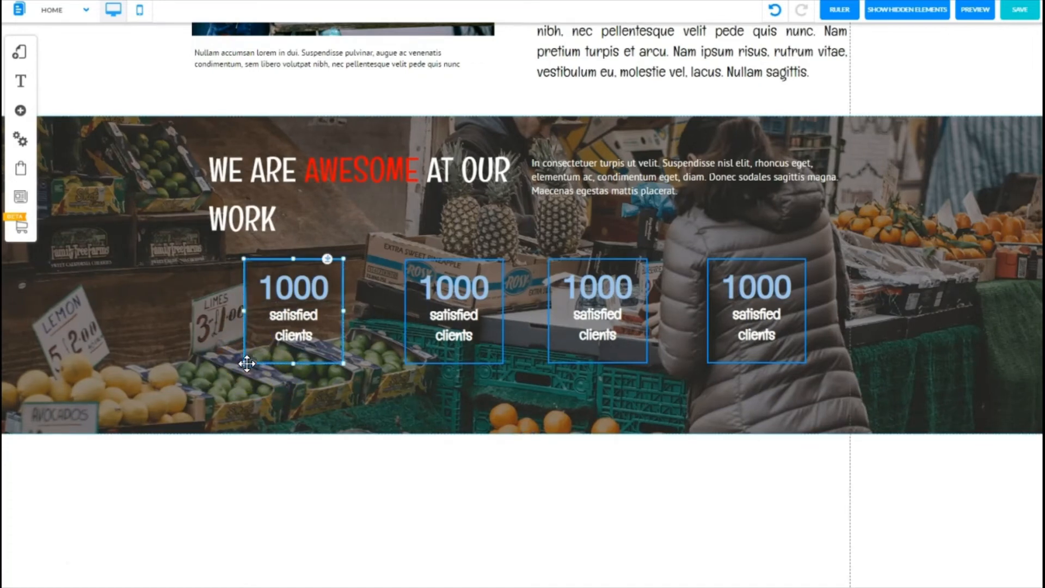
{"action": "left_click", "coordinate": [320, 359]}
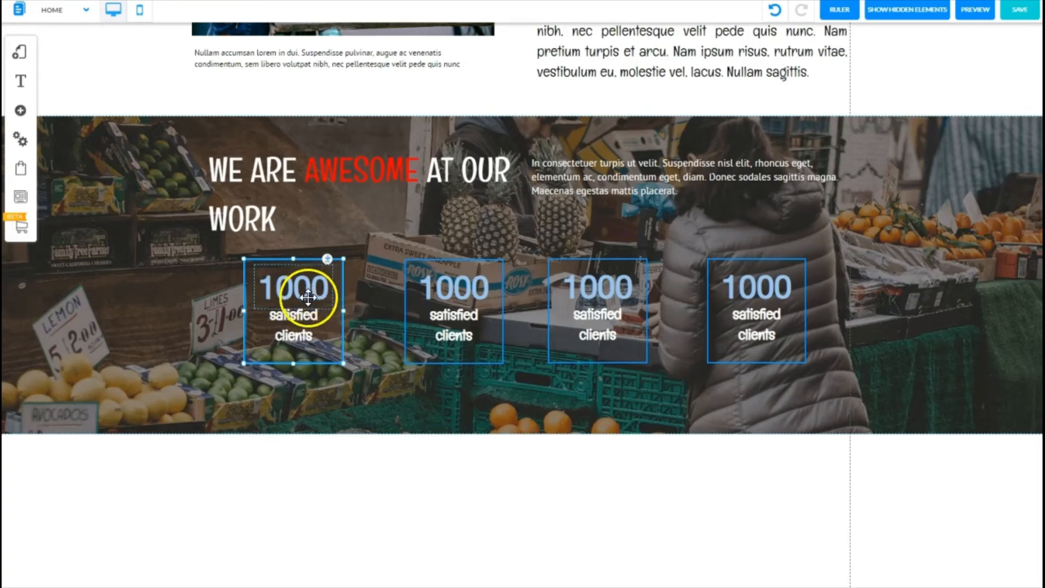
{"action": "right_click", "coordinate": [329, 364]}
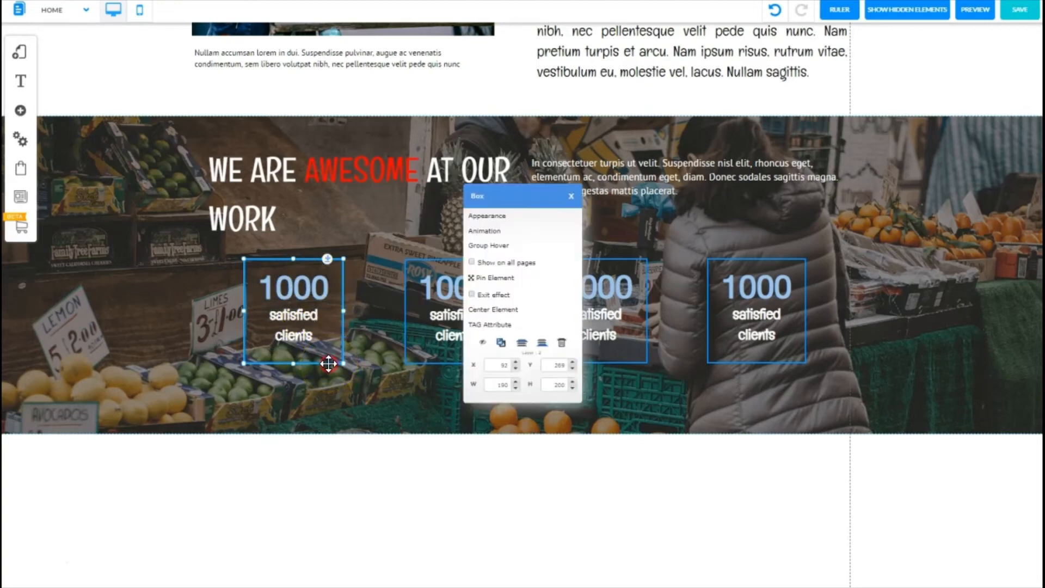
{"action": "left_click", "coordinate": [493, 218]}
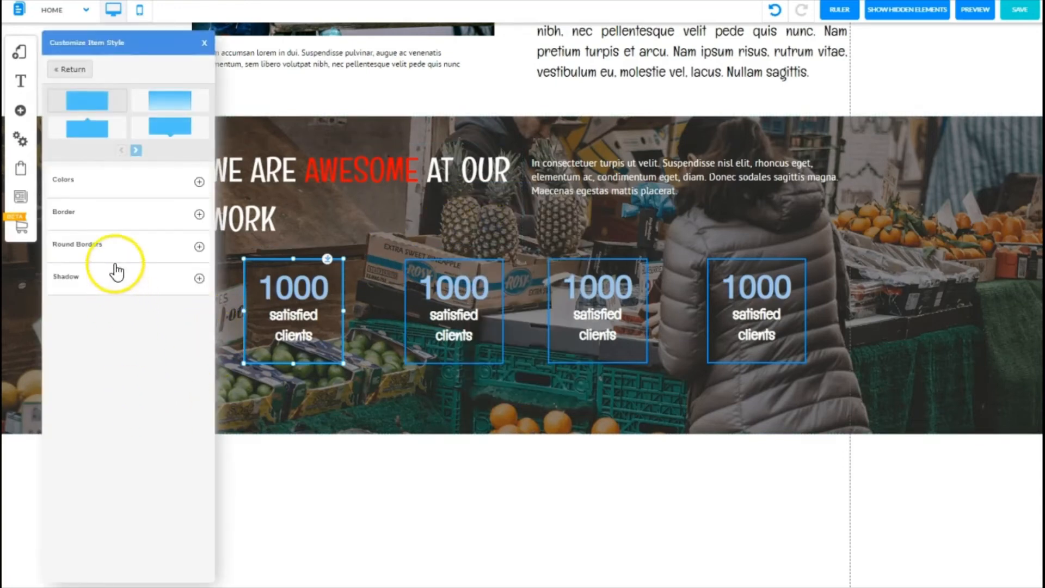
{"action": "left_click", "coordinate": [199, 214]}
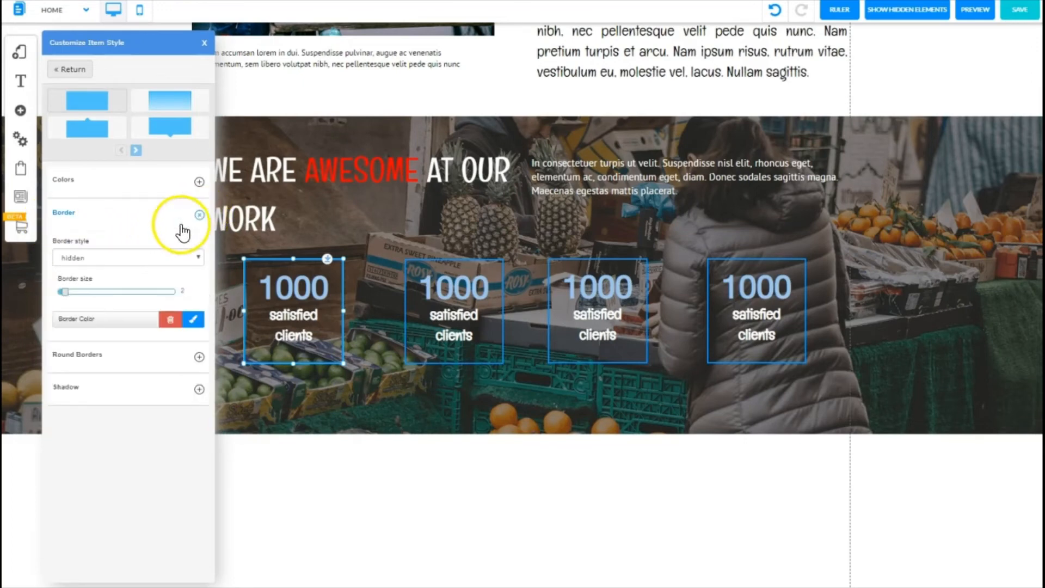
{"action": "left_click", "coordinate": [171, 322]}
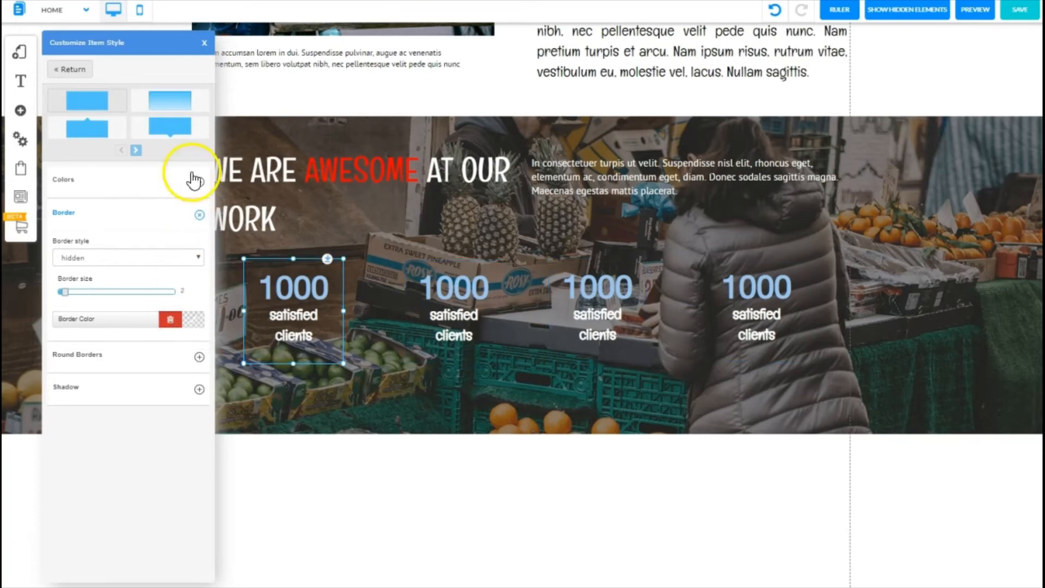
{"action": "left_click", "coordinate": [206, 47]}
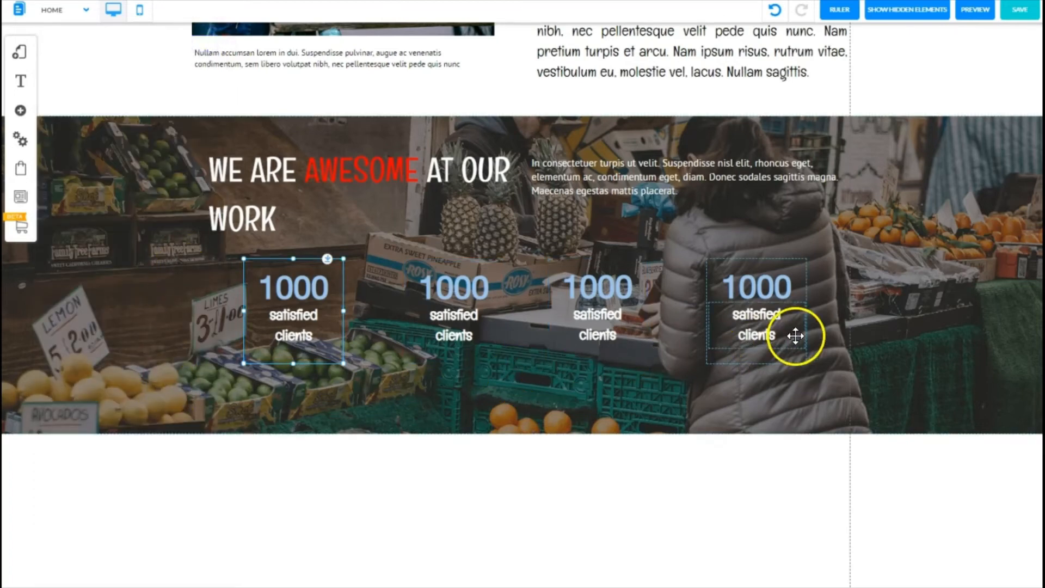
{"action": "left_click", "coordinate": [218, 383]}
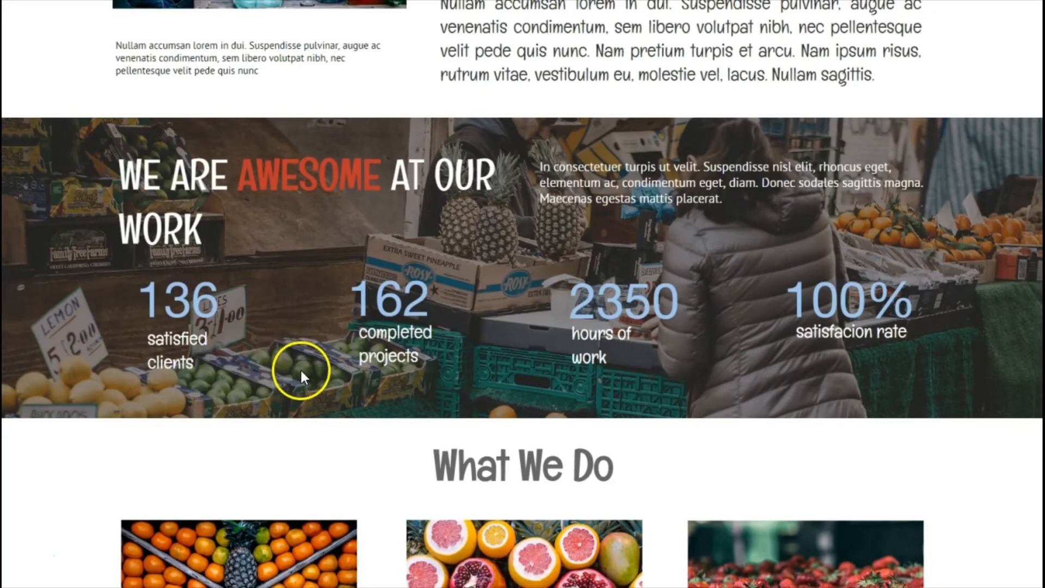
Step: Check the reference page's first statistic, then set the first counter's number to 136
{"action": "left_click", "coordinate": [218, 299]}
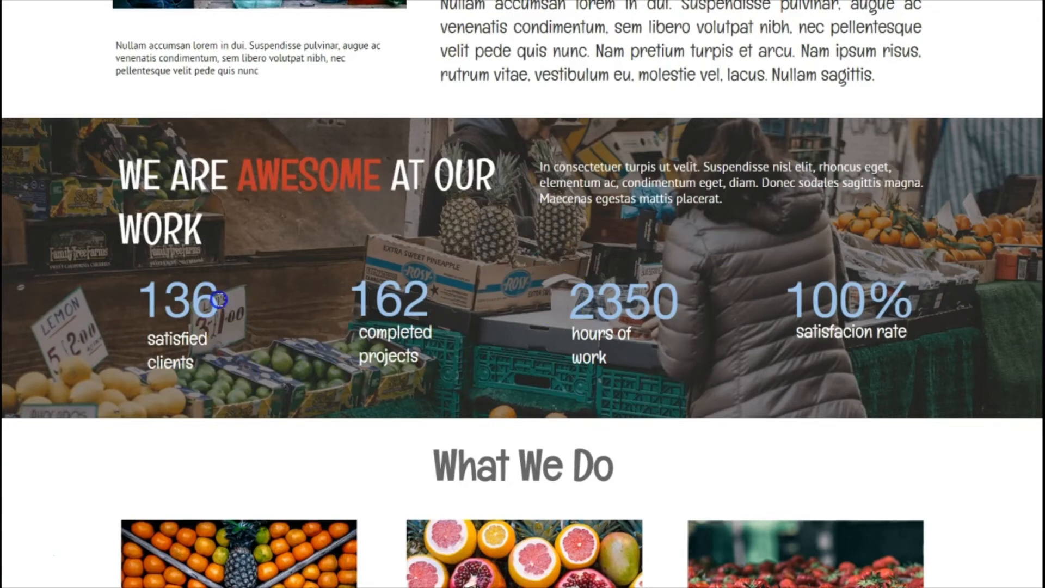
{"action": "left_click_drag", "start_coordinate": [218, 300], "coordinate": [148, 293]}
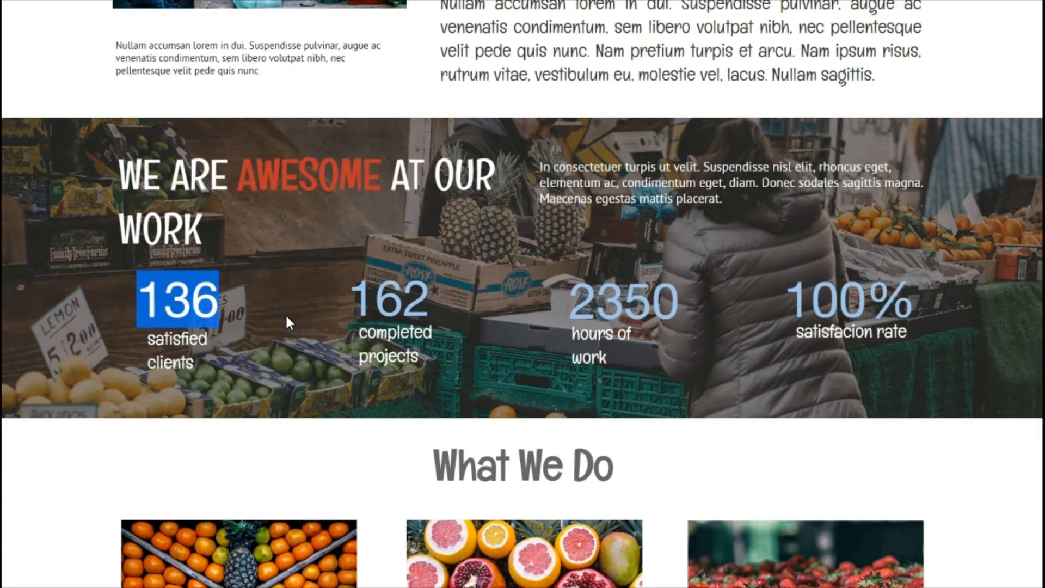
{"action": "left_click", "coordinate": [405, 296]}
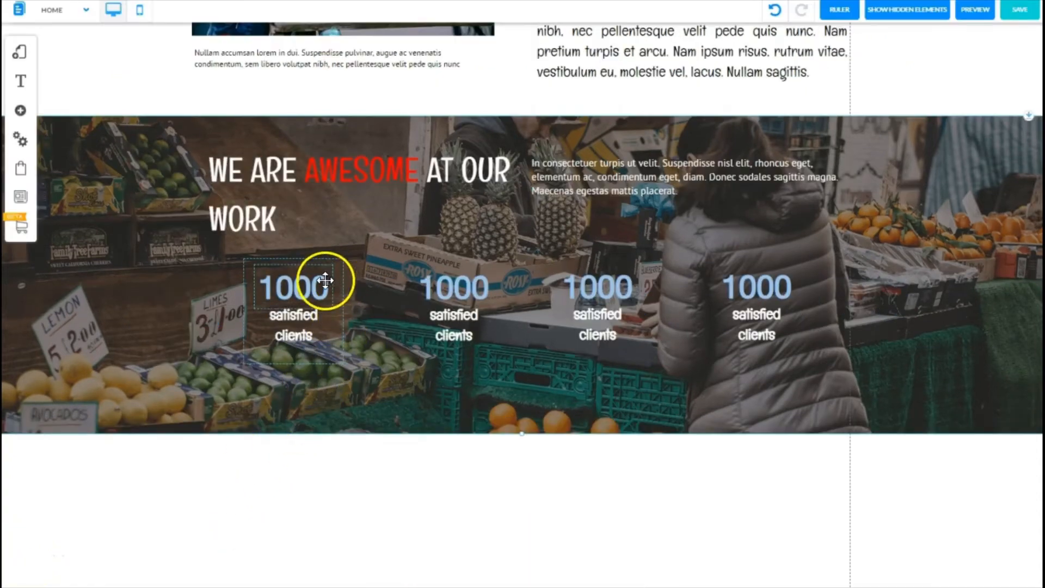
{"action": "left_click", "coordinate": [321, 287]}
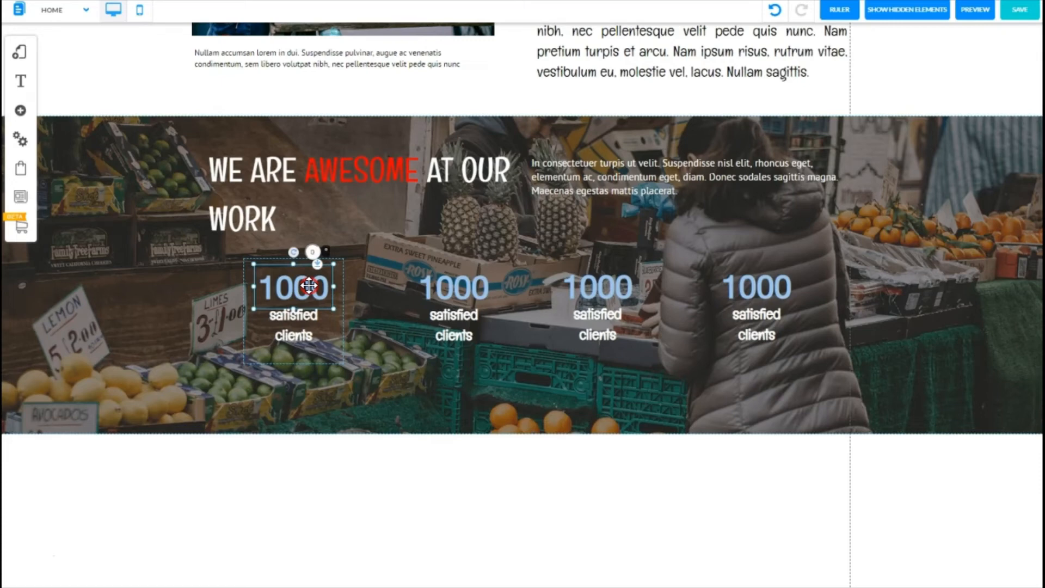
{"action": "right_click", "coordinate": [309, 285]}
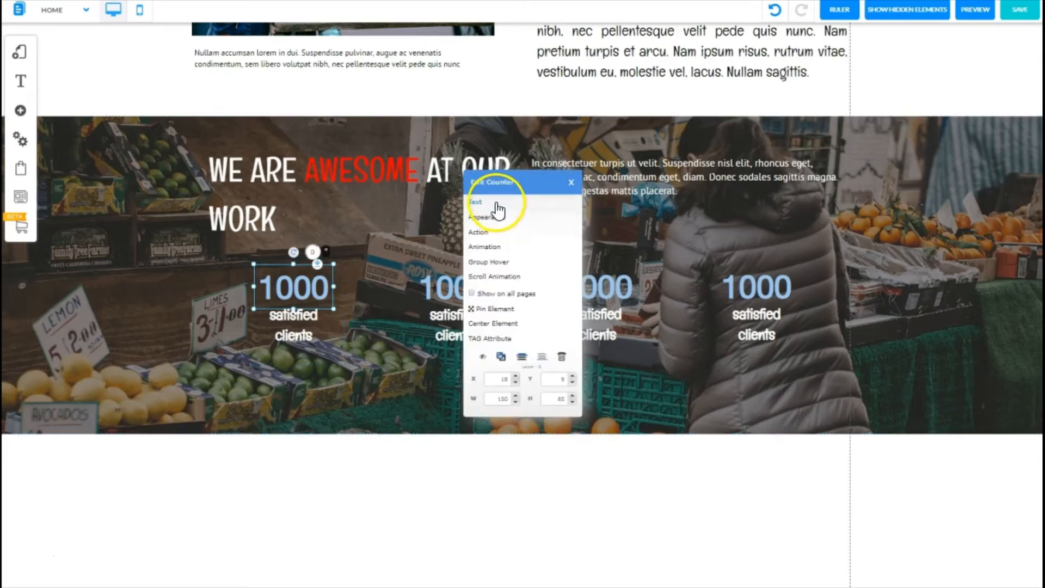
{"action": "left_click", "coordinate": [474, 204]}
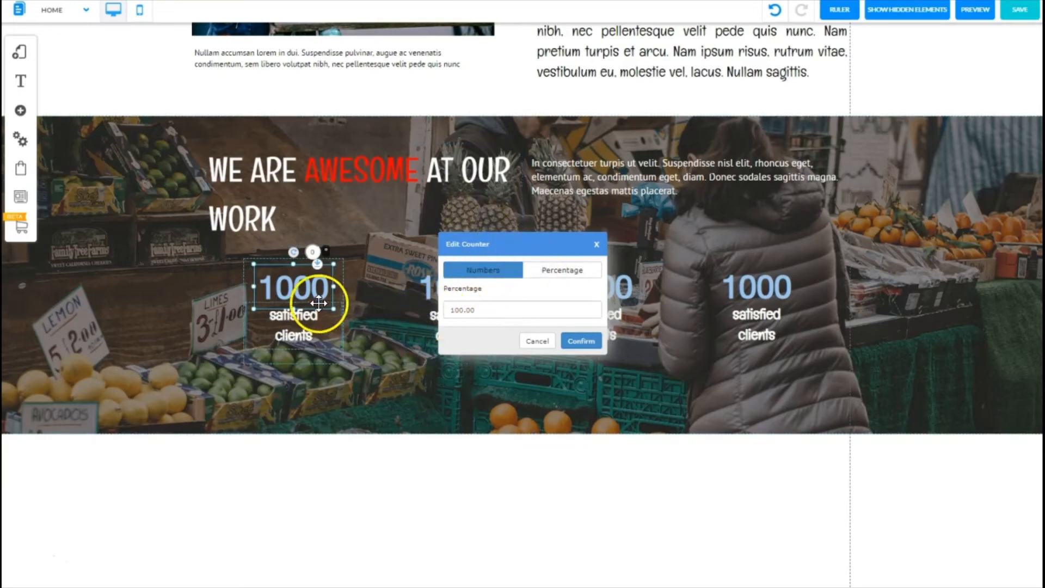
{"action": "left_click", "coordinate": [481, 310]}
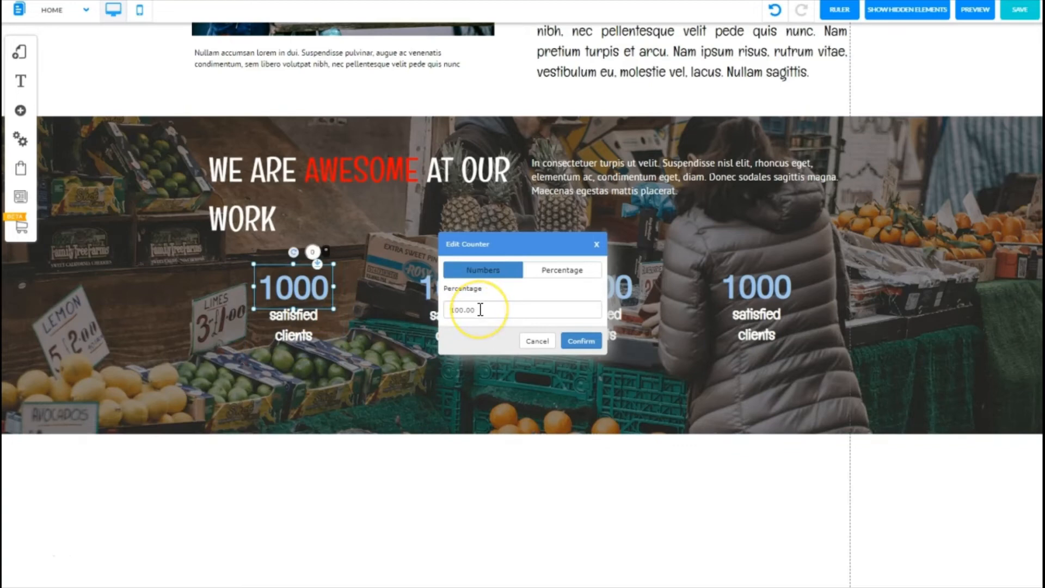
{"action": "left_click_drag", "start_coordinate": [480, 310], "coordinate": [440, 309]}
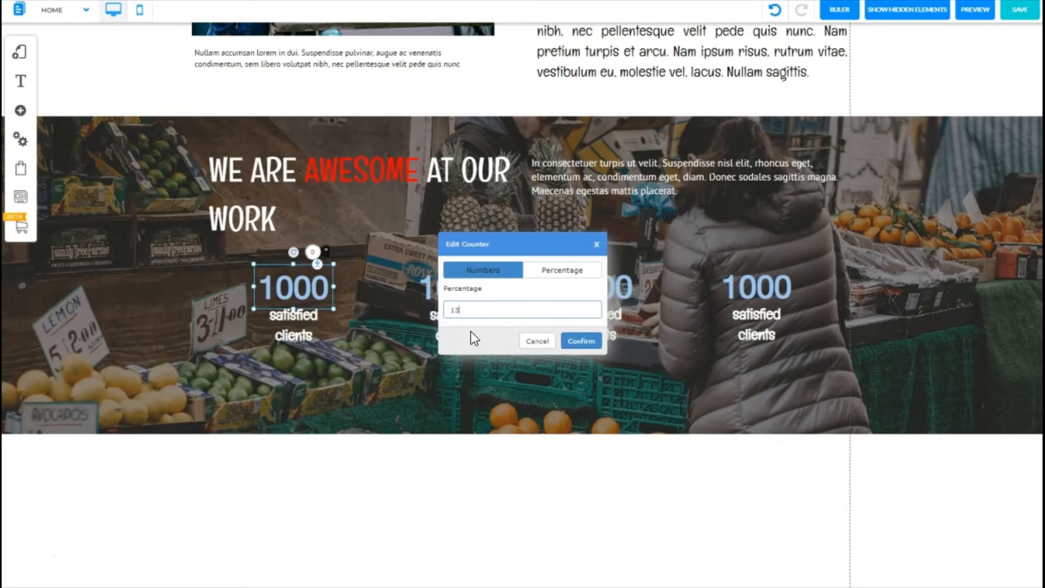
{"action": "left_click", "coordinate": [499, 271]}
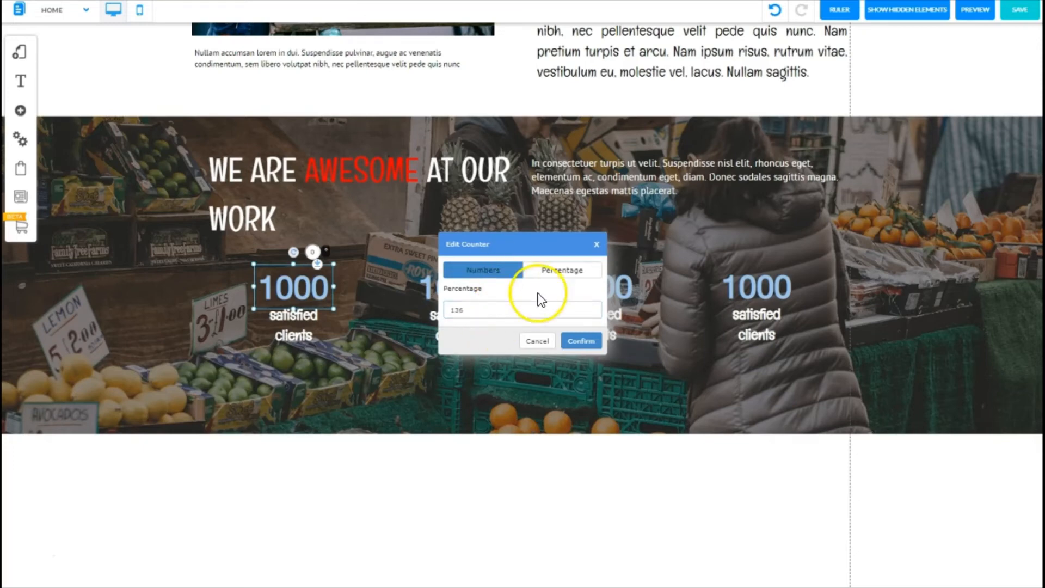
{"action": "left_click", "coordinate": [579, 342]}
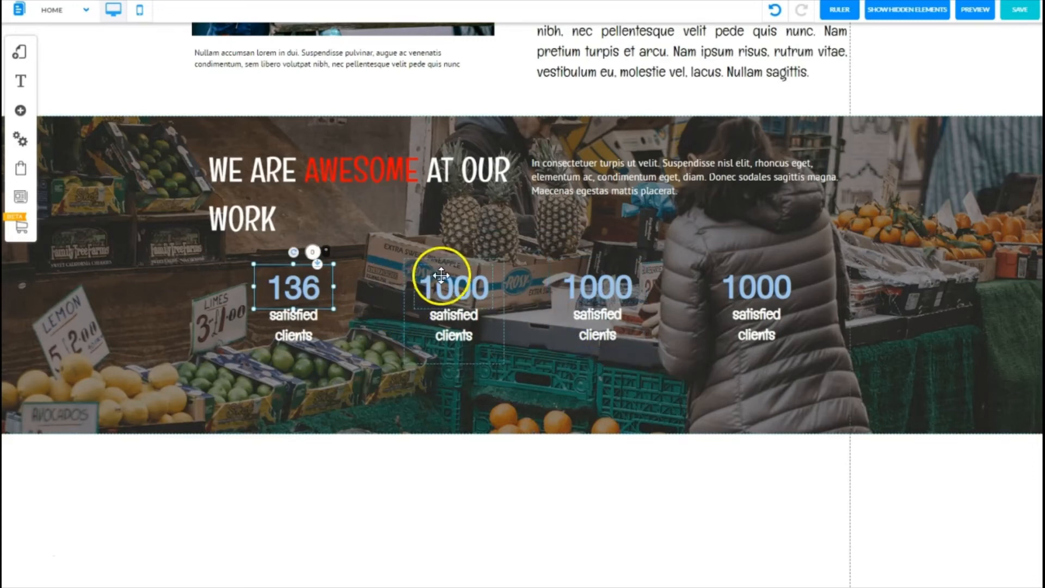
Step: Set the second counter's number to 162
{"action": "left_click", "coordinate": [454, 286]}
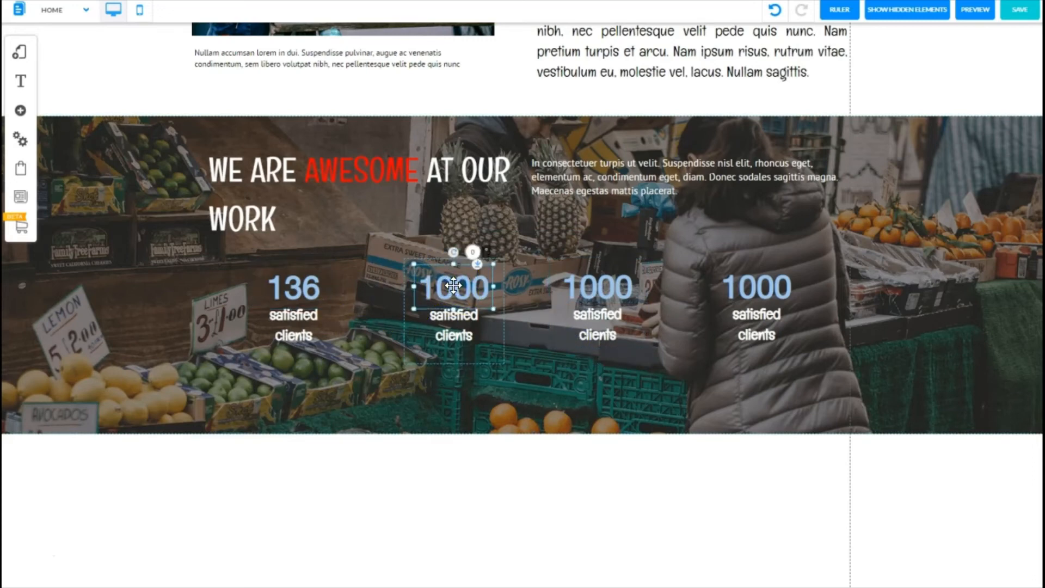
{"action": "right_click", "coordinate": [453, 285]}
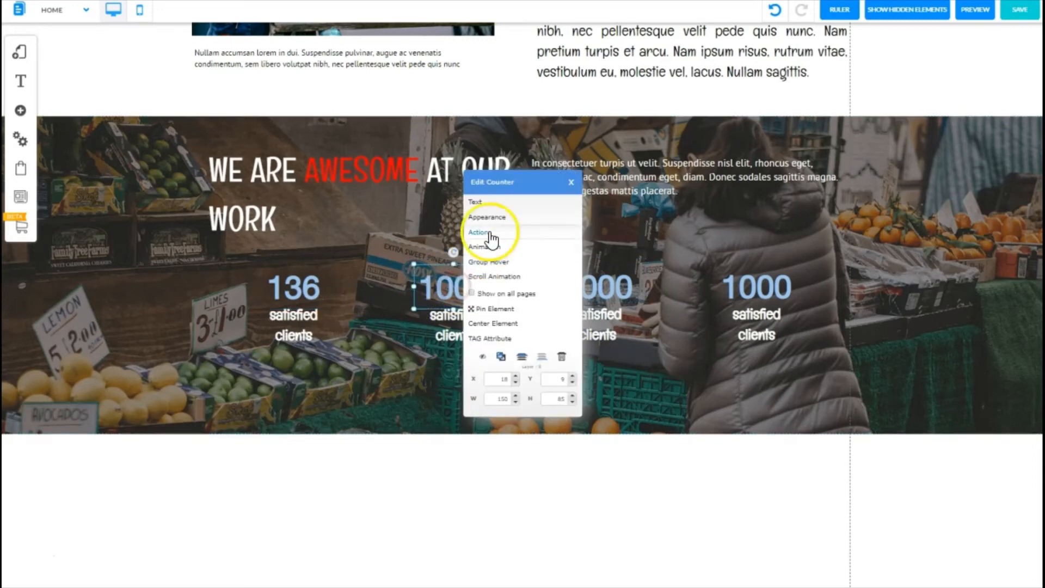
{"action": "left_click", "coordinate": [490, 203]}
{"action": "left_click", "coordinate": [505, 271]}
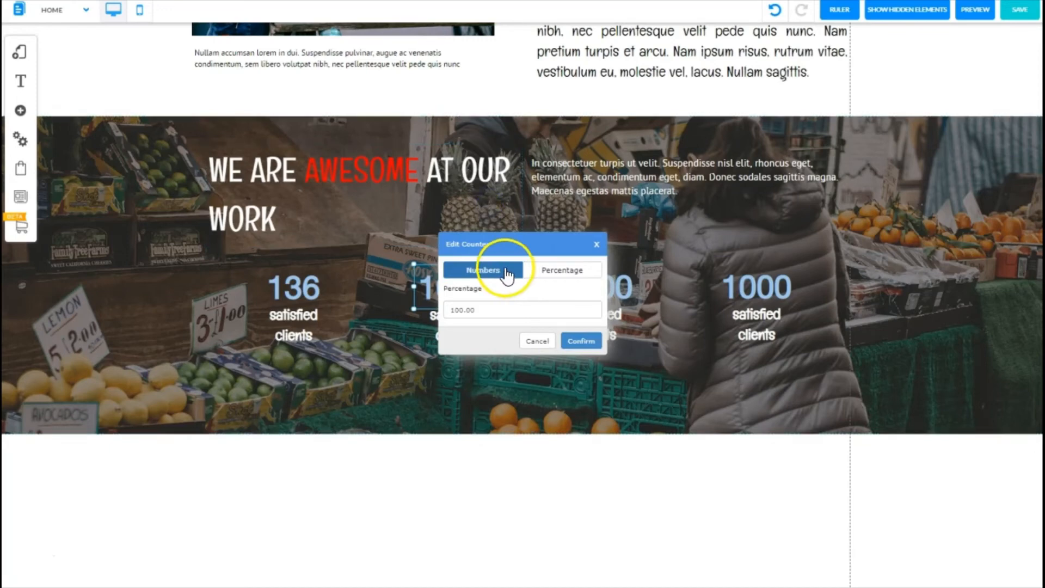
{"action": "left_click", "coordinate": [479, 309]}
{"action": "left_click_drag", "start_coordinate": [478, 310], "coordinate": [459, 346]}
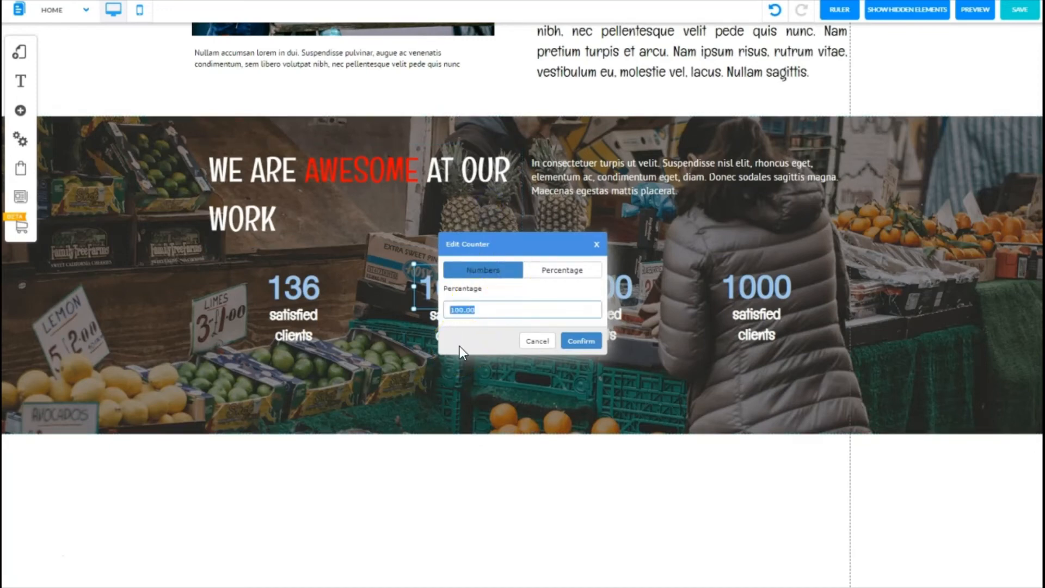
{"action": "type", "text": "162"}
{"action": "left_click", "coordinate": [587, 343]}
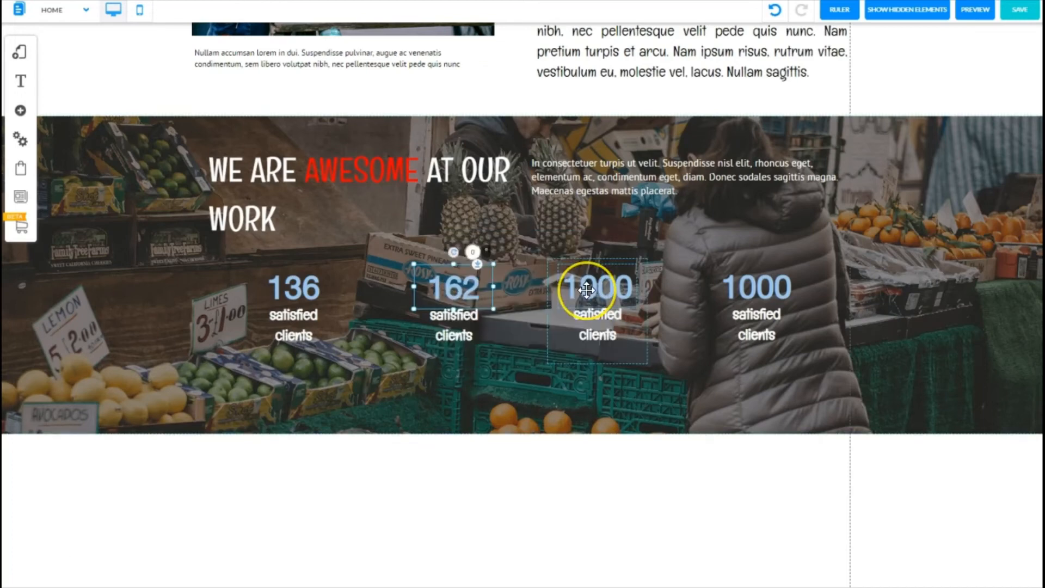
Step: Set the third counter's number to 2350
{"action": "double_click", "coordinate": [586, 290]}
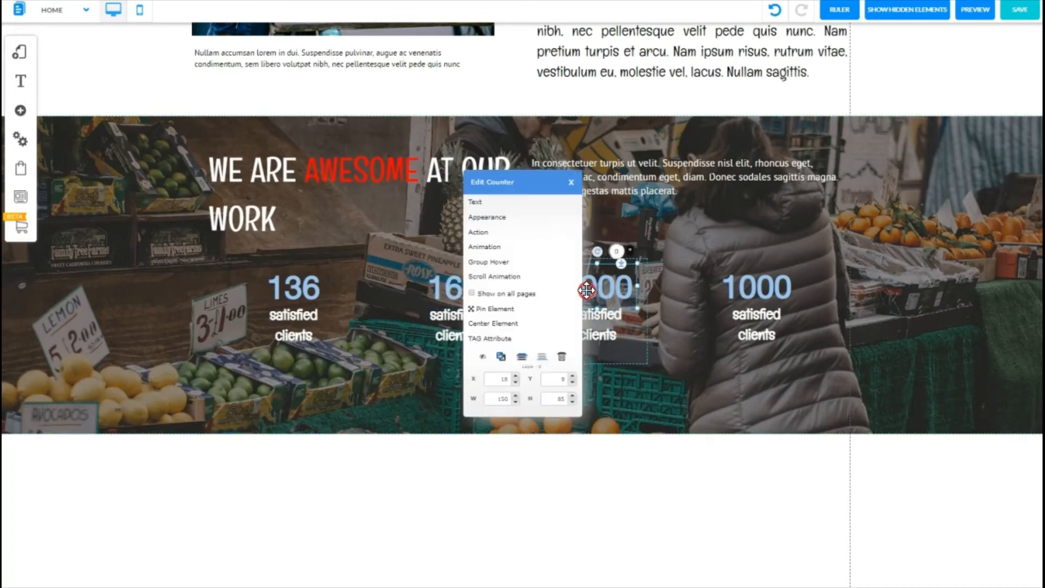
{"action": "left_click", "coordinate": [496, 206]}
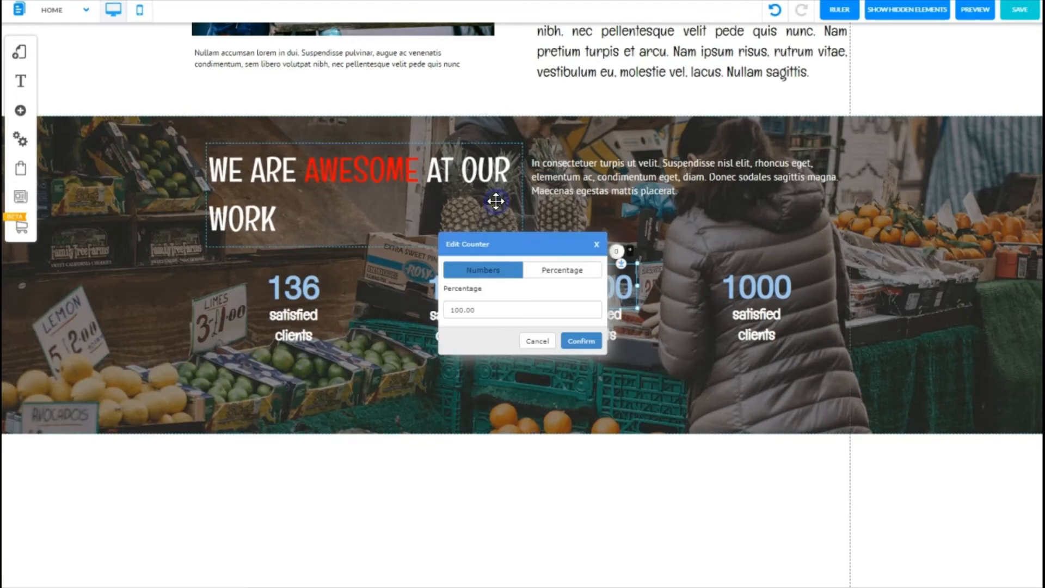
{"action": "left_click", "coordinate": [499, 272]}
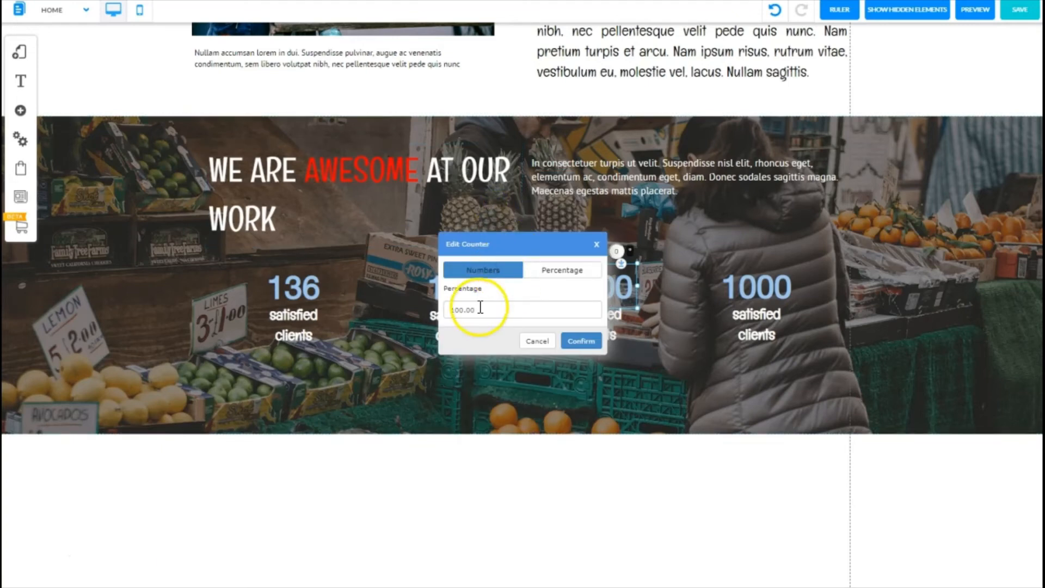
{"action": "left_click_drag", "start_coordinate": [479, 310], "coordinate": [445, 310]}
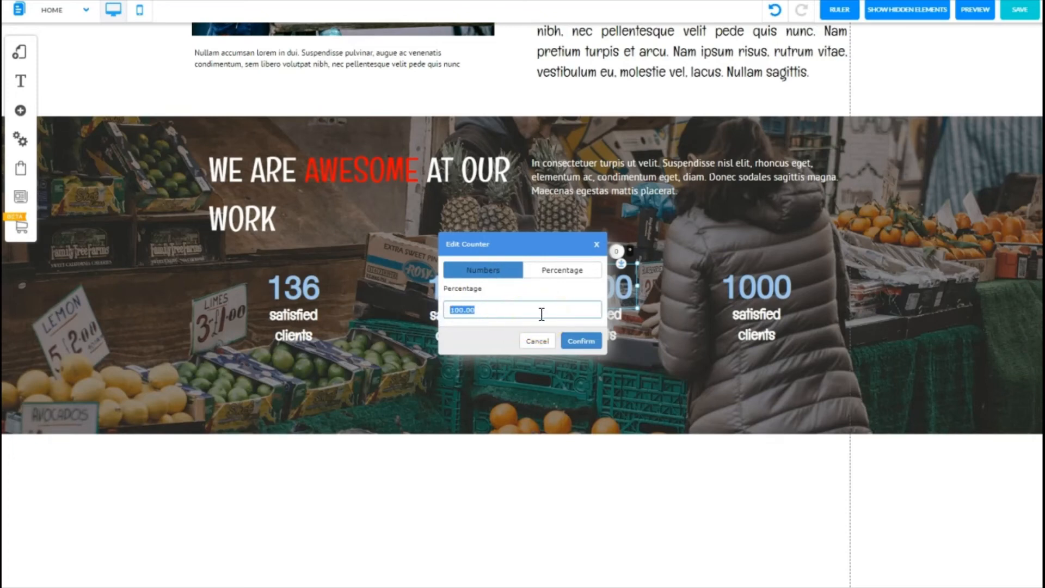
{"action": "type", "text": "2350"}
{"action": "left_click", "coordinate": [580, 348]}
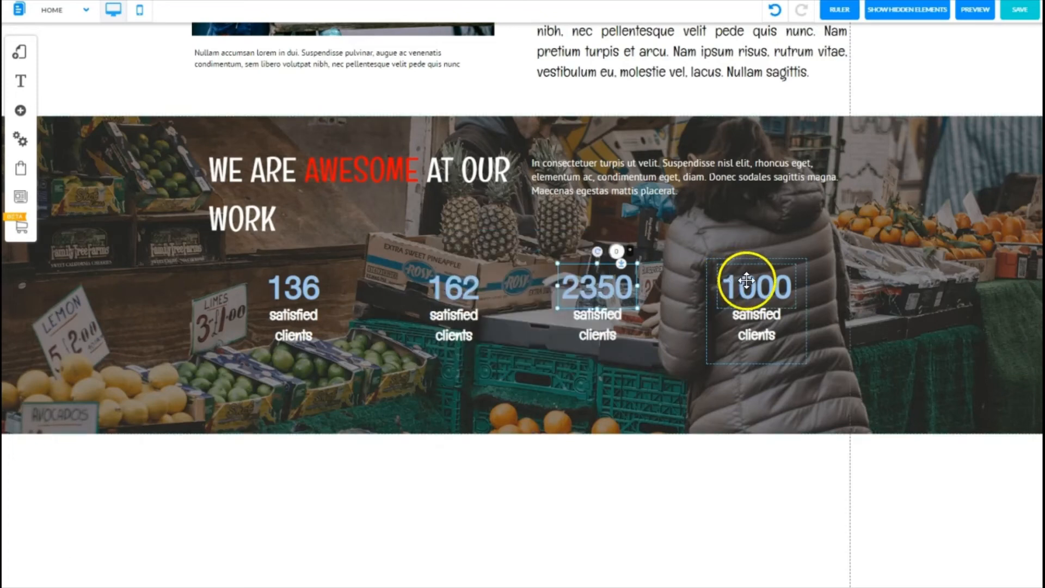
Step: Switch the fourth counter to percentage mode with a value of 100%
{"action": "left_click", "coordinate": [750, 282]}
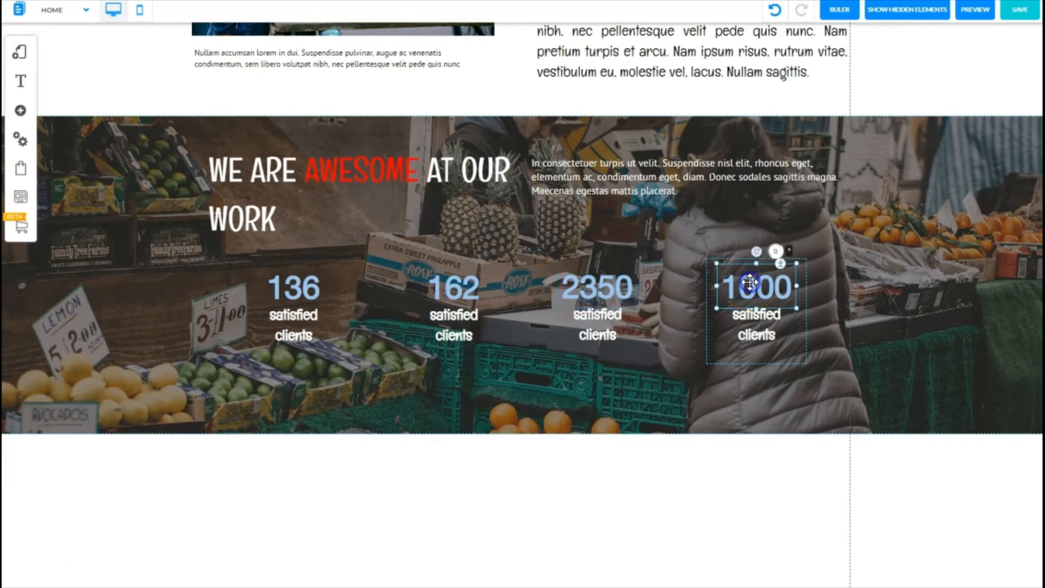
{"action": "right_click", "coordinate": [749, 281]}
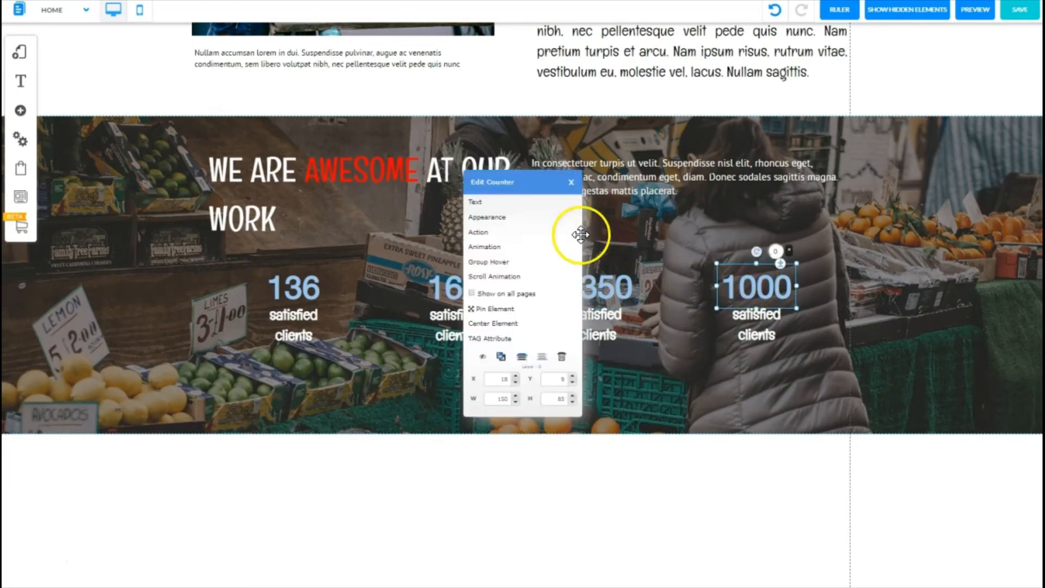
{"action": "left_click", "coordinate": [481, 202]}
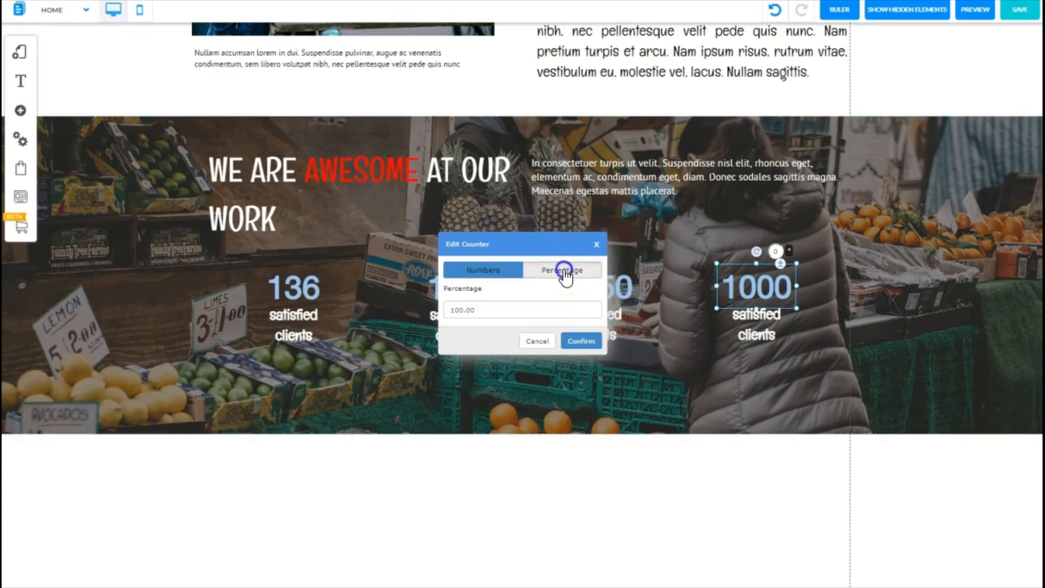
{"action": "left_click", "coordinate": [565, 272]}
{"action": "left_click", "coordinate": [468, 310]}
{"action": "type", "text": "%"}
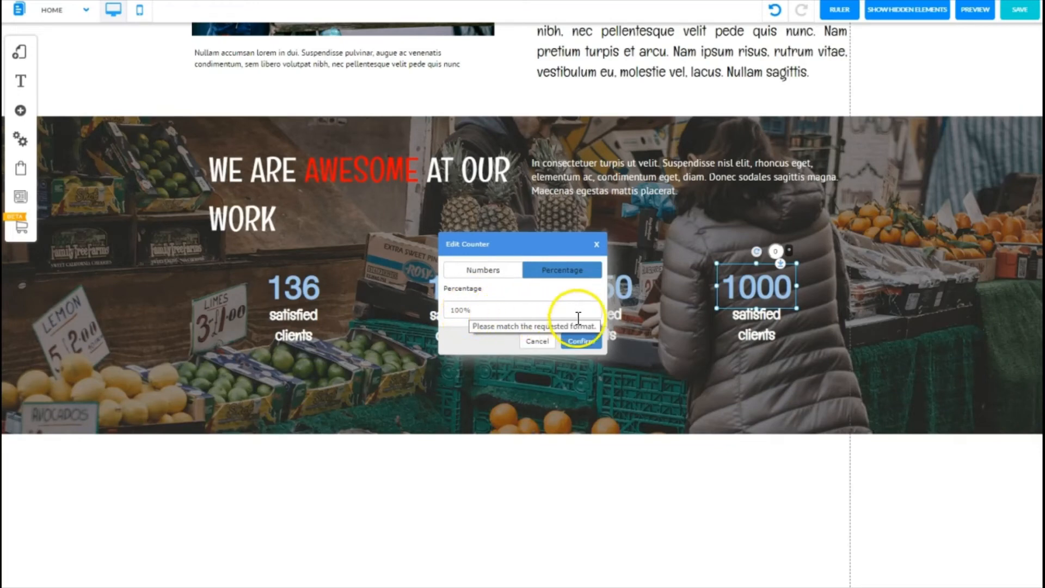
{"action": "left_click", "coordinate": [581, 341]}
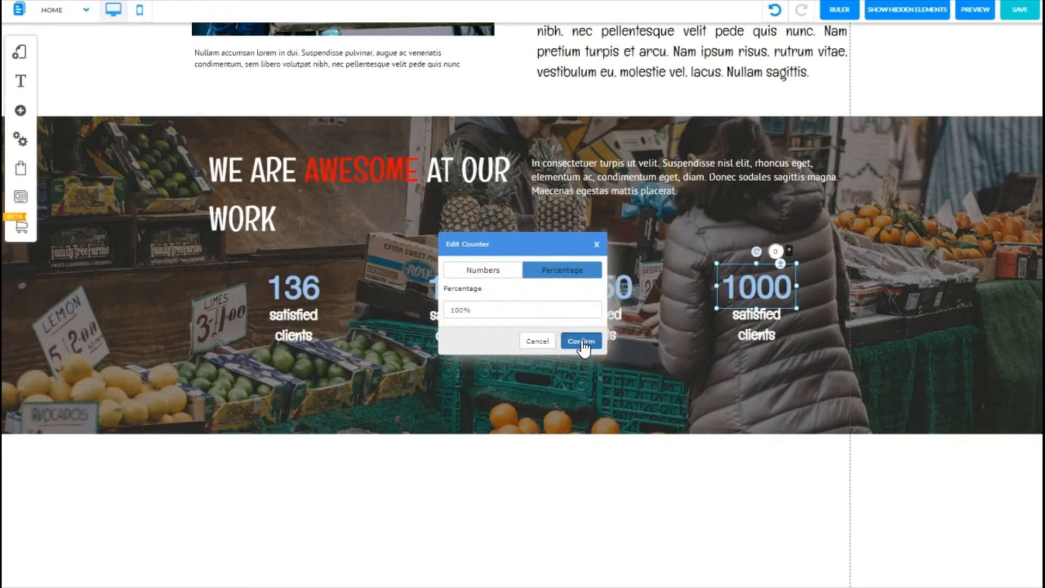
{"action": "left_click", "coordinate": [741, 298]}
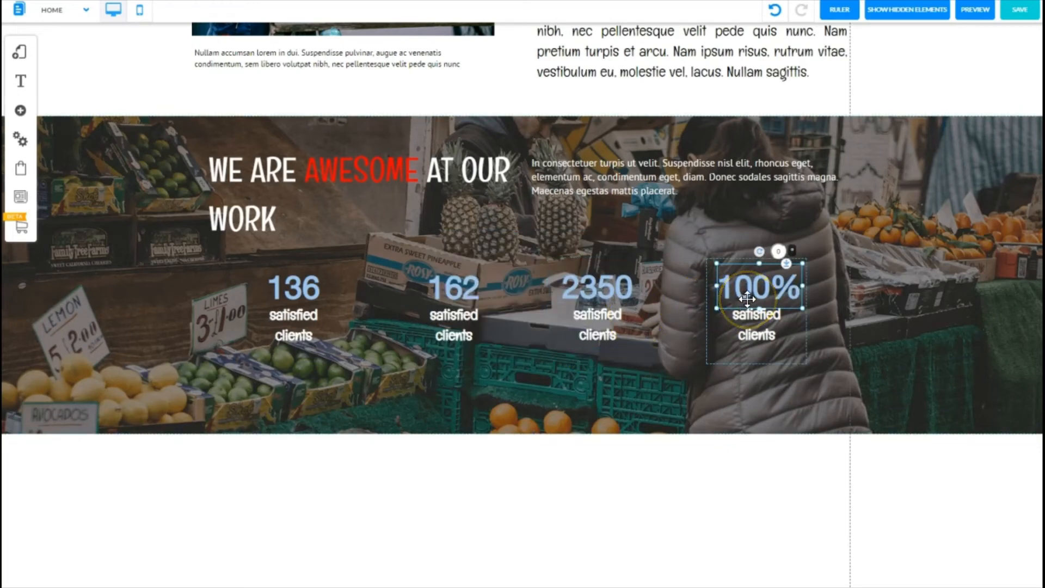
{"action": "left_click", "coordinate": [746, 387]}
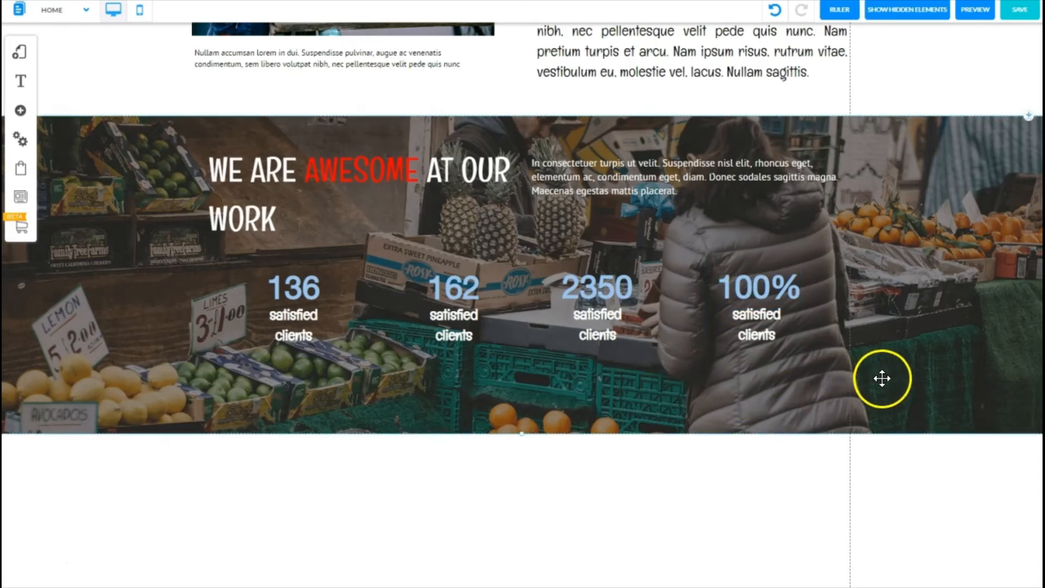
Step: Increase the counter numbers' font size to 72 through the first counter's appearance settings
{"action": "left_click", "coordinate": [945, 372]}
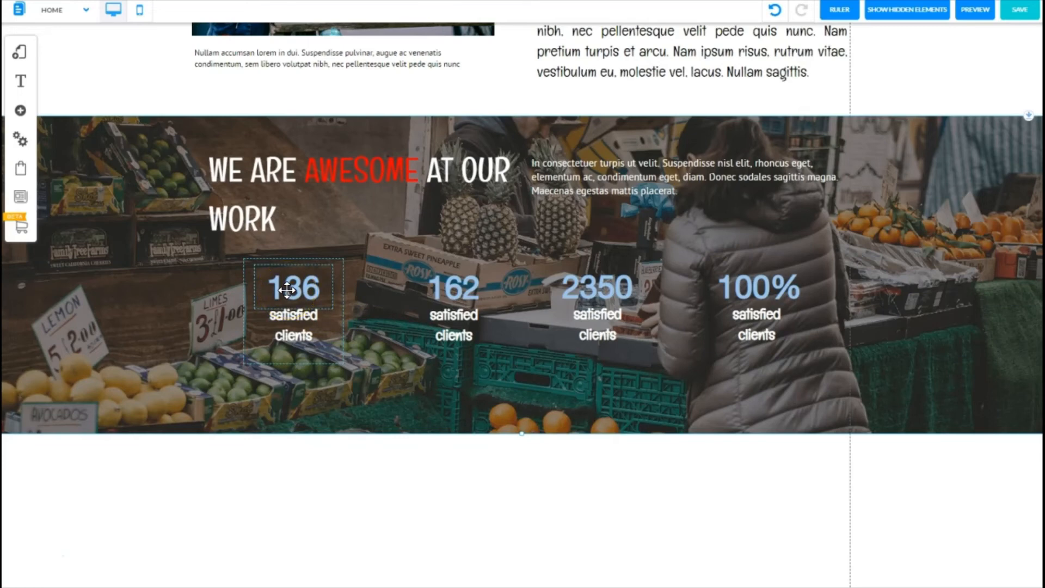
{"action": "left_click", "coordinate": [293, 286]}
{"action": "left_click", "coordinate": [311, 274]}
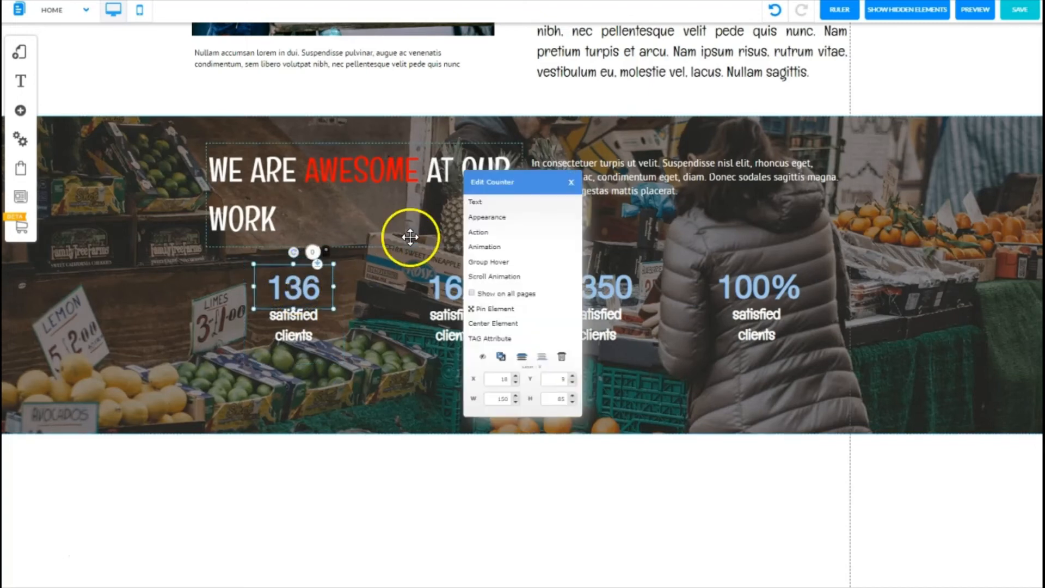
{"action": "left_click", "coordinate": [479, 216]}
{"action": "left_click", "coordinate": [158, 167]}
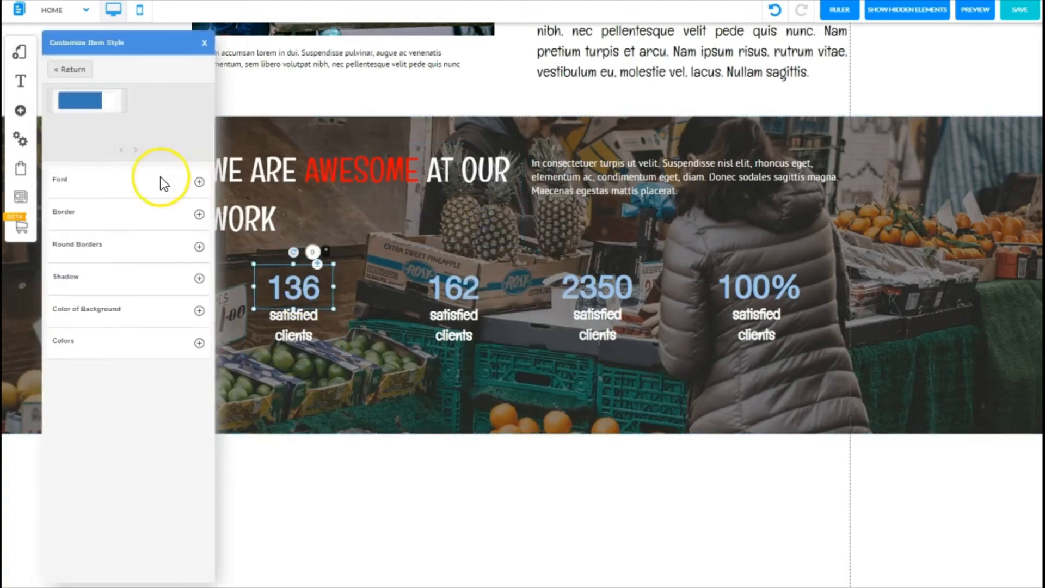
{"action": "left_click", "coordinate": [199, 182]}
{"action": "left_click", "coordinate": [201, 233]}
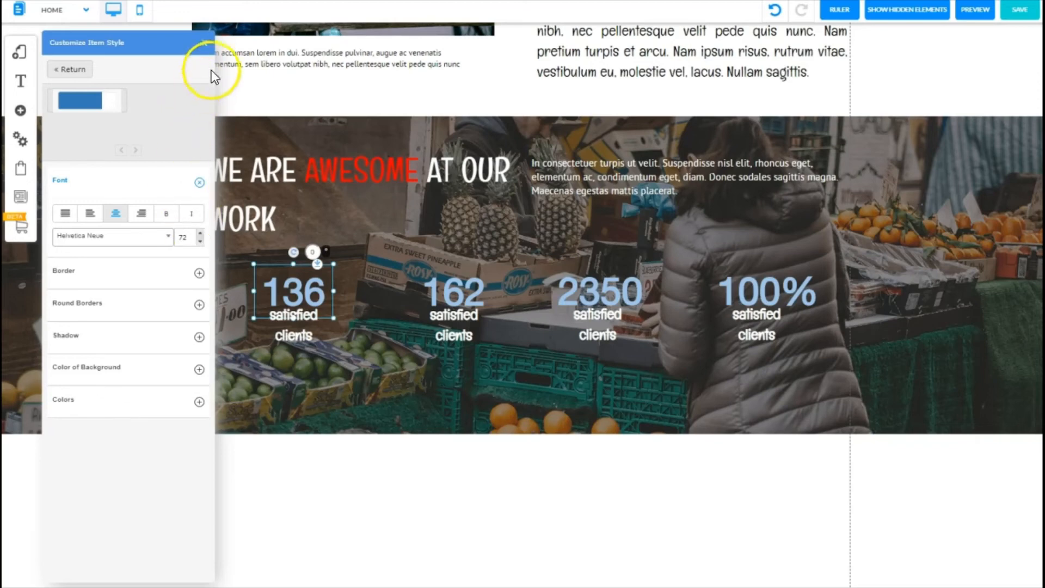
{"action": "left_click", "coordinate": [205, 42]}
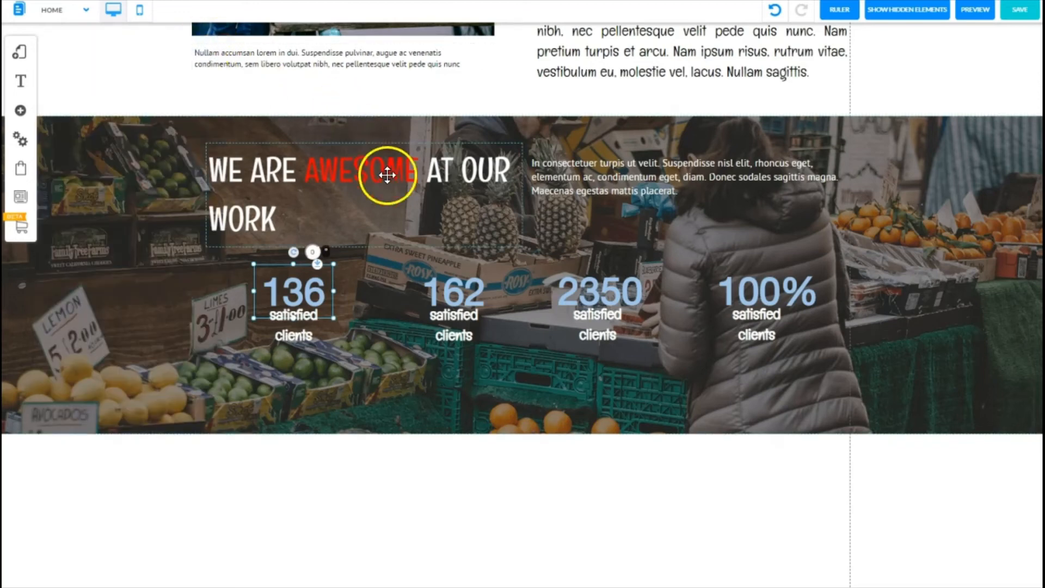
Step: Move each counter's 'satisfied clients' label down so it sits below its enlarged number
{"action": "left_click", "coordinate": [392, 288]}
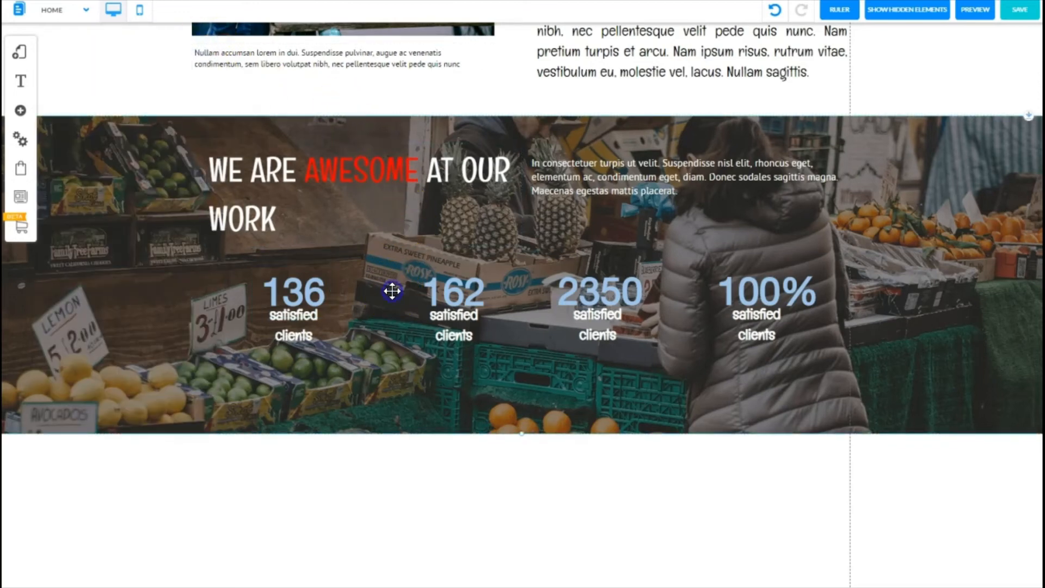
{"action": "left_click", "coordinate": [292, 333]}
{"action": "left_click_drag", "start_coordinate": [293, 334], "coordinate": [292, 348]}
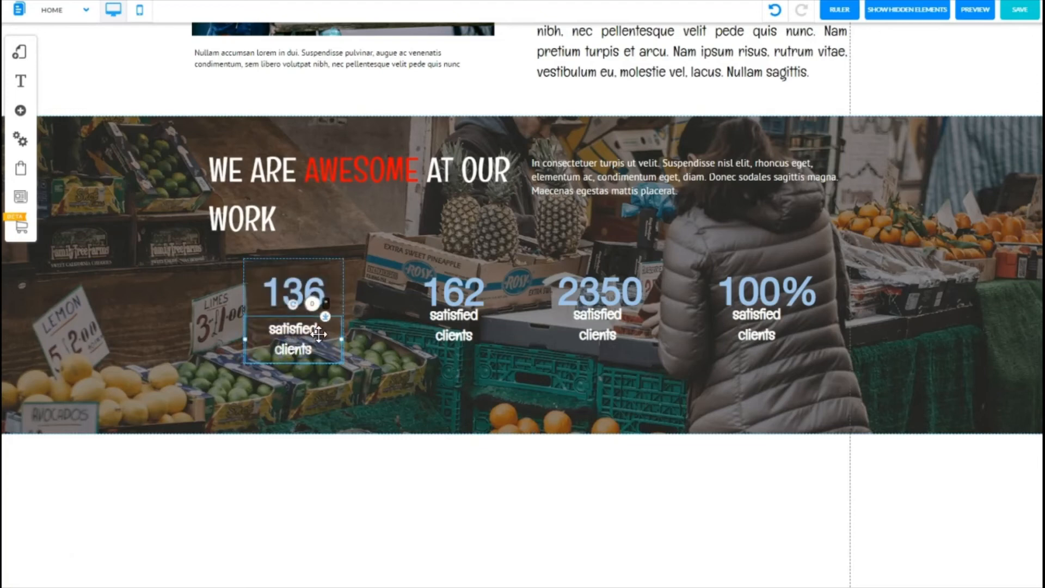
{"action": "left_click_drag", "start_coordinate": [446, 327], "coordinate": [446, 340]}
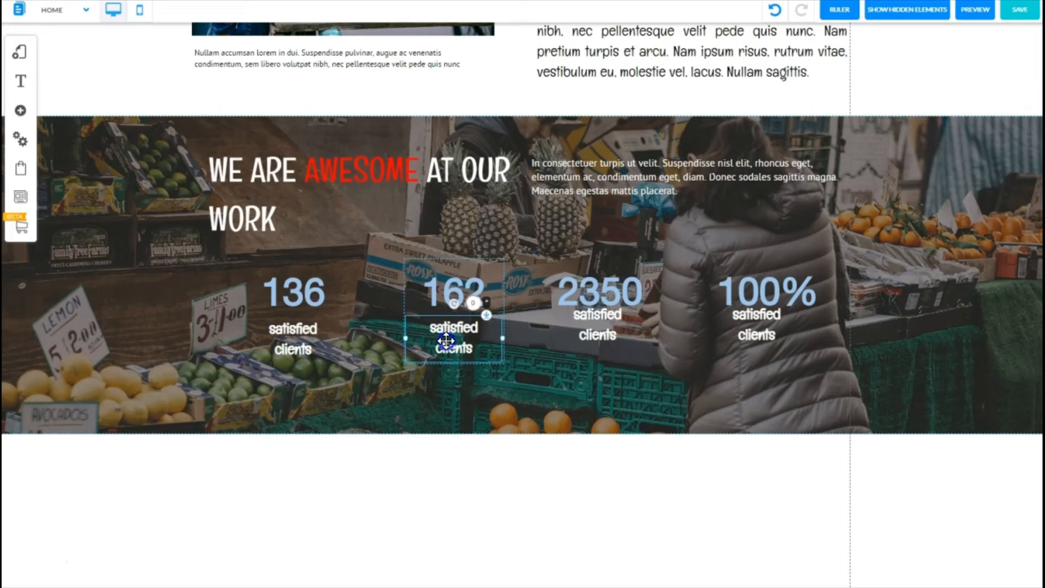
{"action": "left_click_drag", "start_coordinate": [601, 327], "coordinate": [600, 341]}
{"action": "left_click", "coordinate": [751, 318]}
{"action": "left_click", "coordinate": [750, 319]}
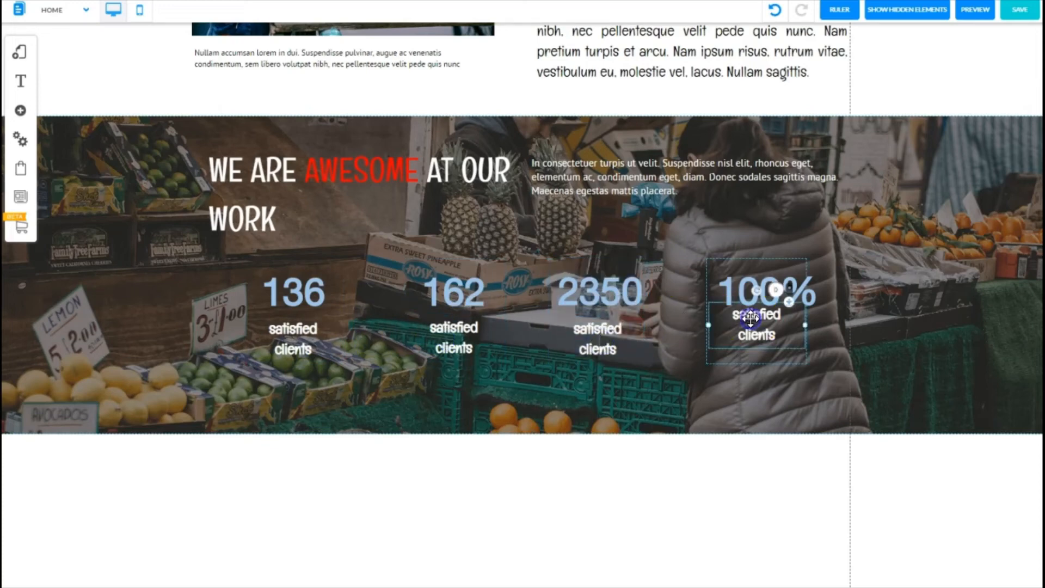
{"action": "left_click_drag", "start_coordinate": [751, 320], "coordinate": [752, 337]}
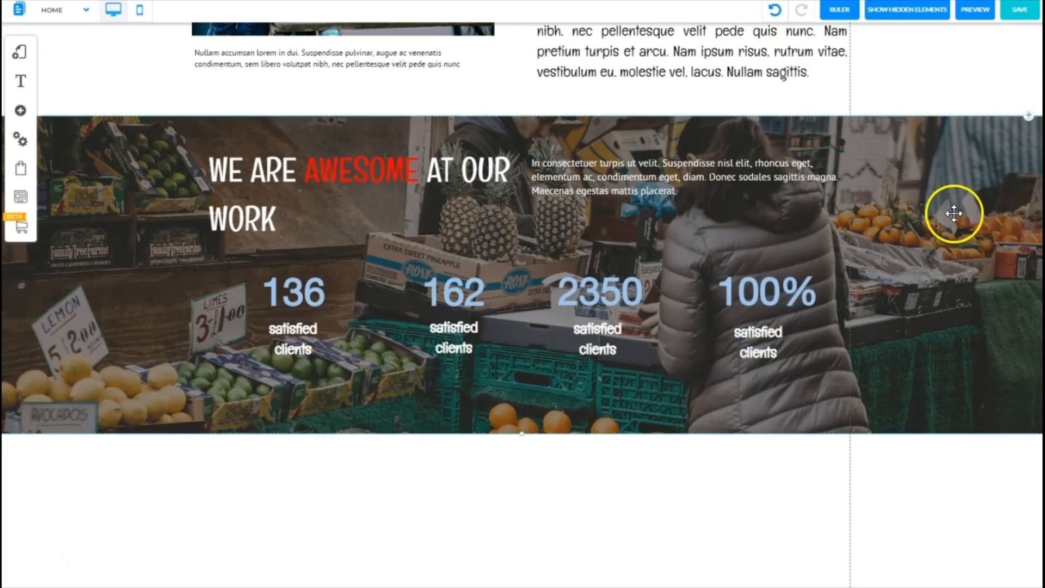
Step: Add ruler guides and align the first counter block under the heading's left edge
{"action": "left_click", "coordinate": [841, 11]}
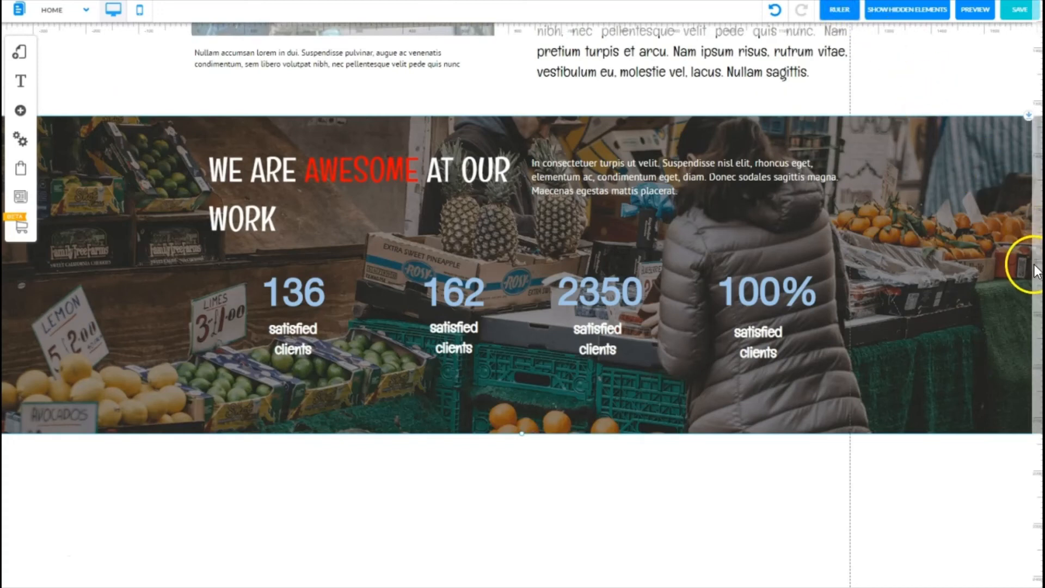
{"action": "left_click", "coordinate": [1034, 235]}
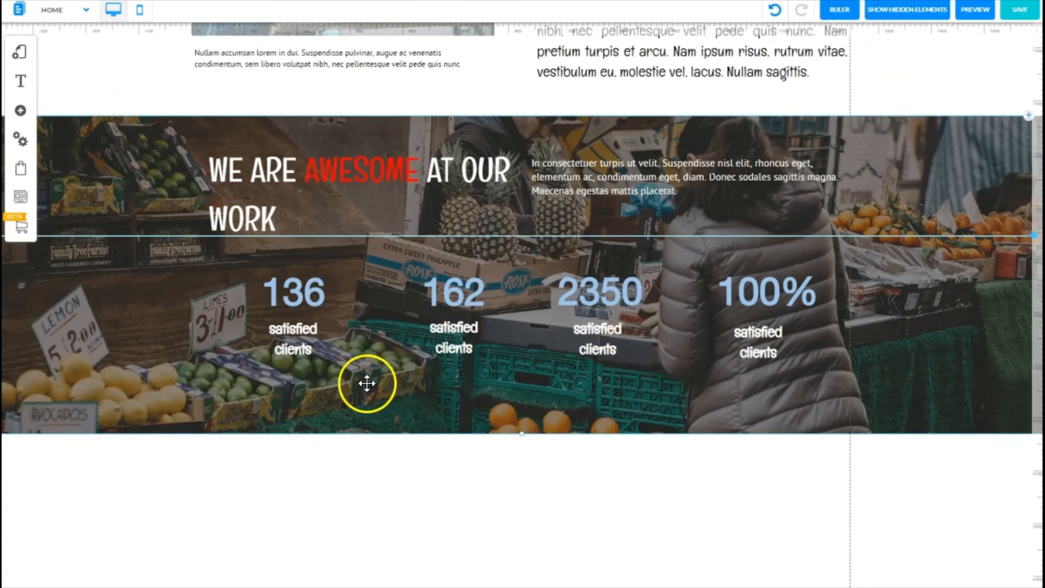
{"action": "left_click", "coordinate": [343, 311]}
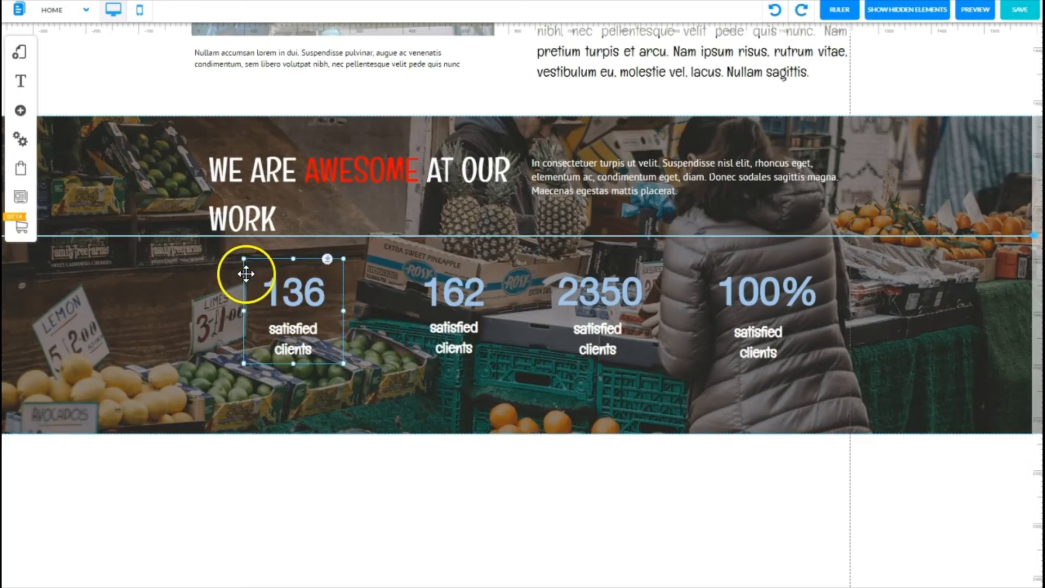
{"action": "left_click", "coordinate": [246, 270]}
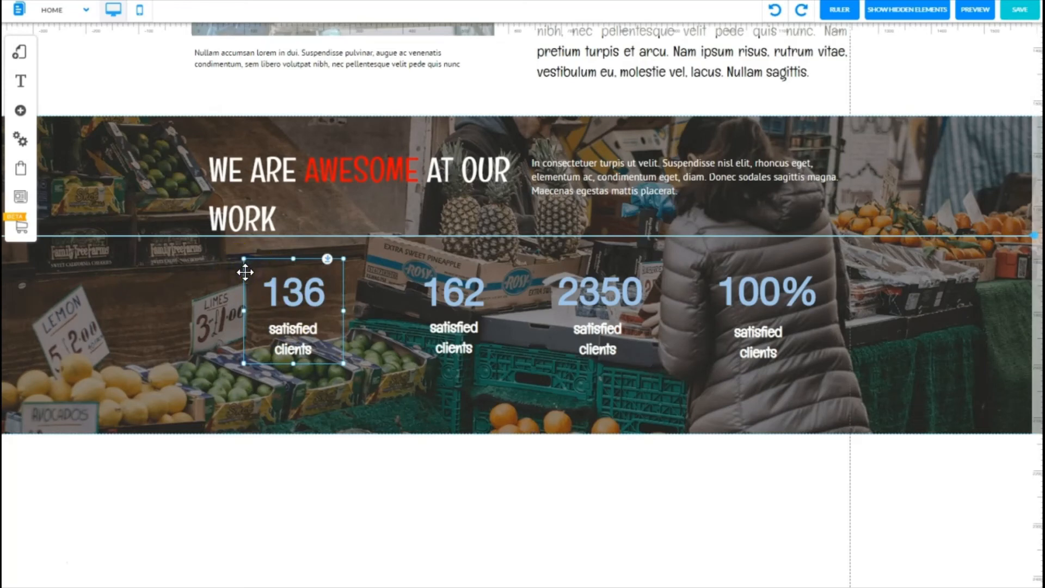
{"action": "left_click", "coordinate": [210, 28]}
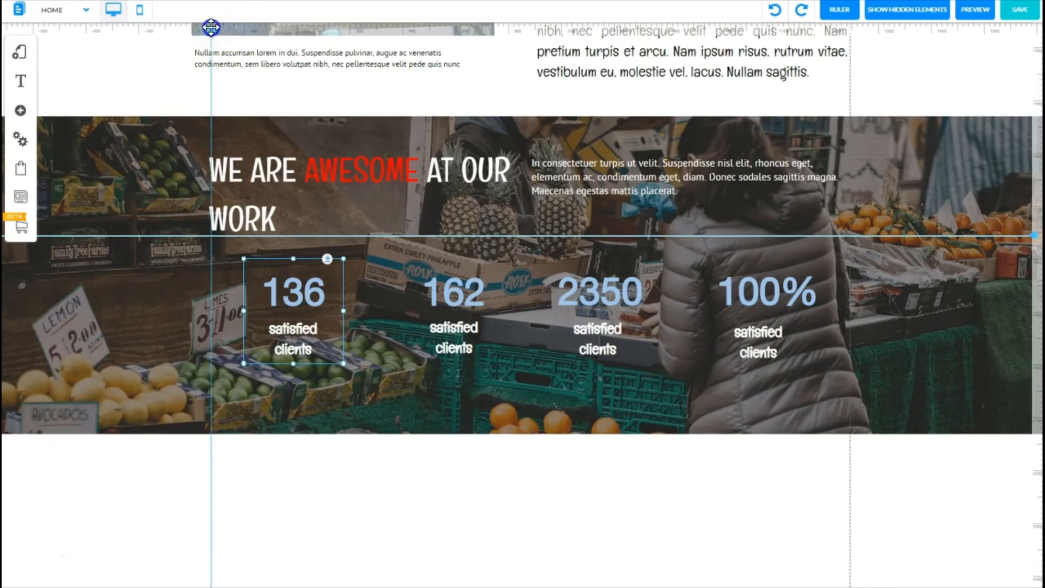
{"action": "left_click", "coordinate": [210, 27]}
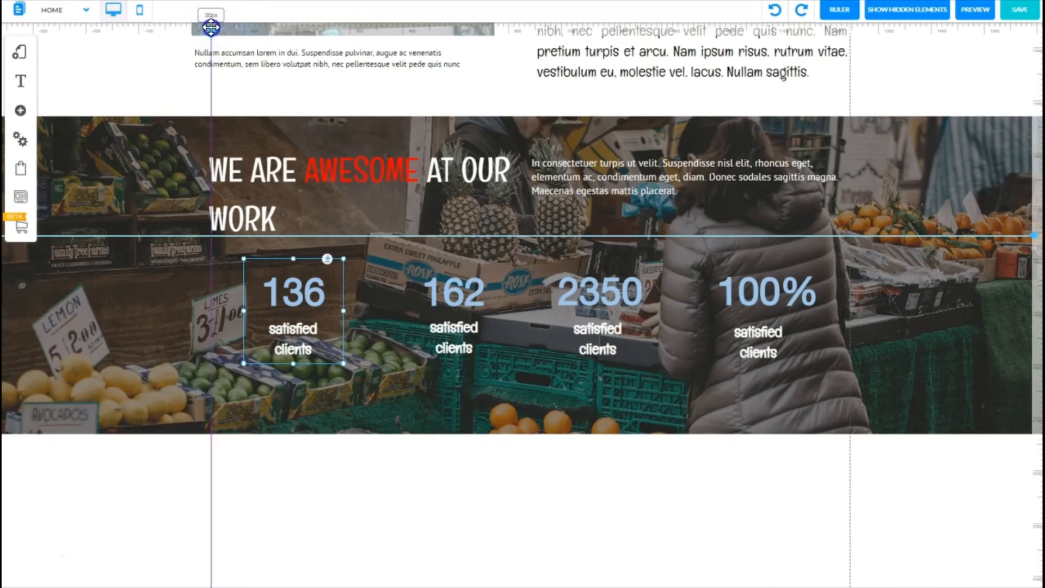
{"action": "left_click_drag", "start_coordinate": [210, 27], "coordinate": [207, 28]}
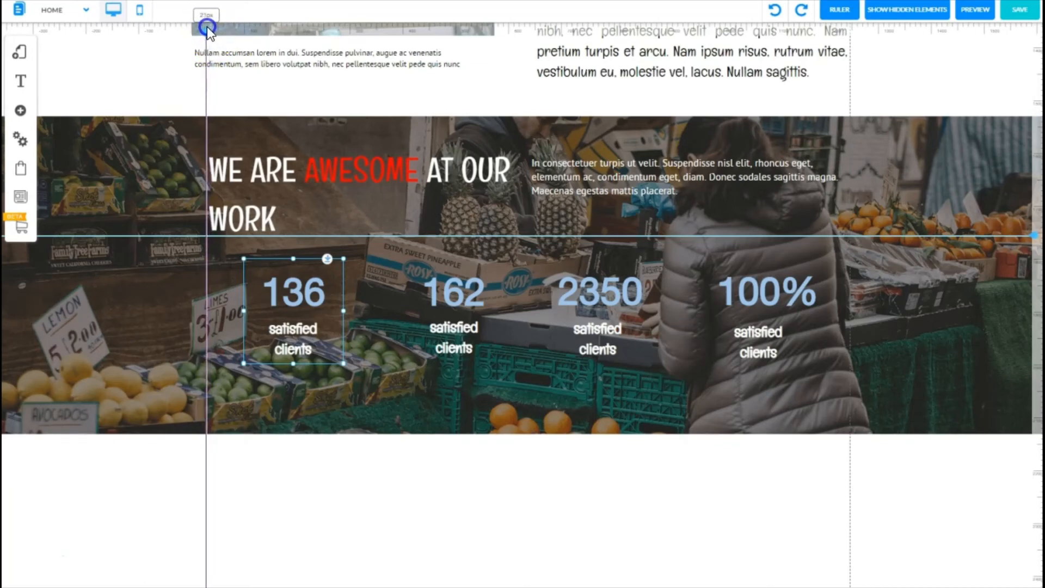
{"action": "left_click", "coordinate": [243, 275]}
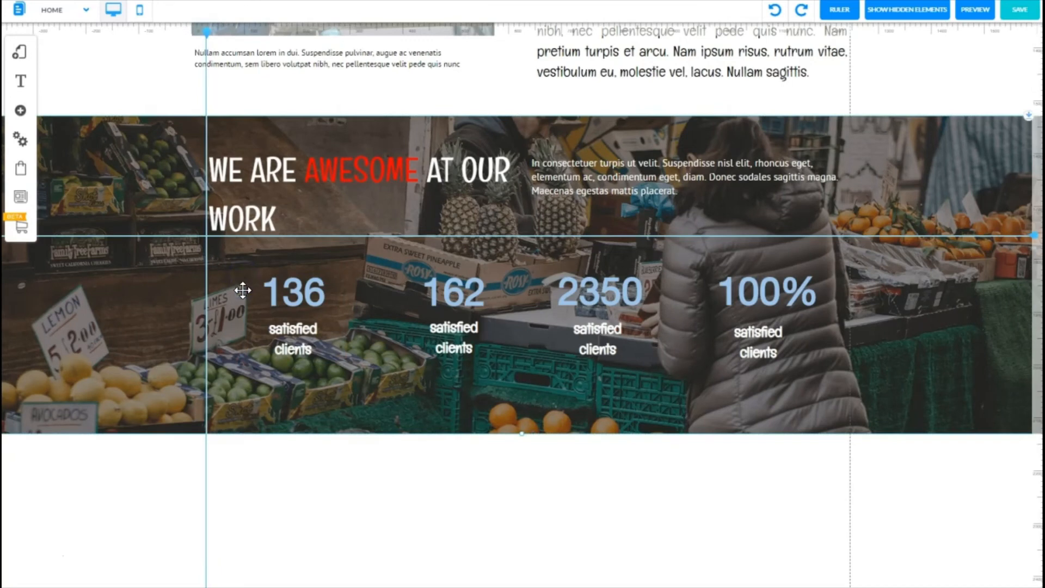
{"action": "left_click", "coordinate": [245, 296]}
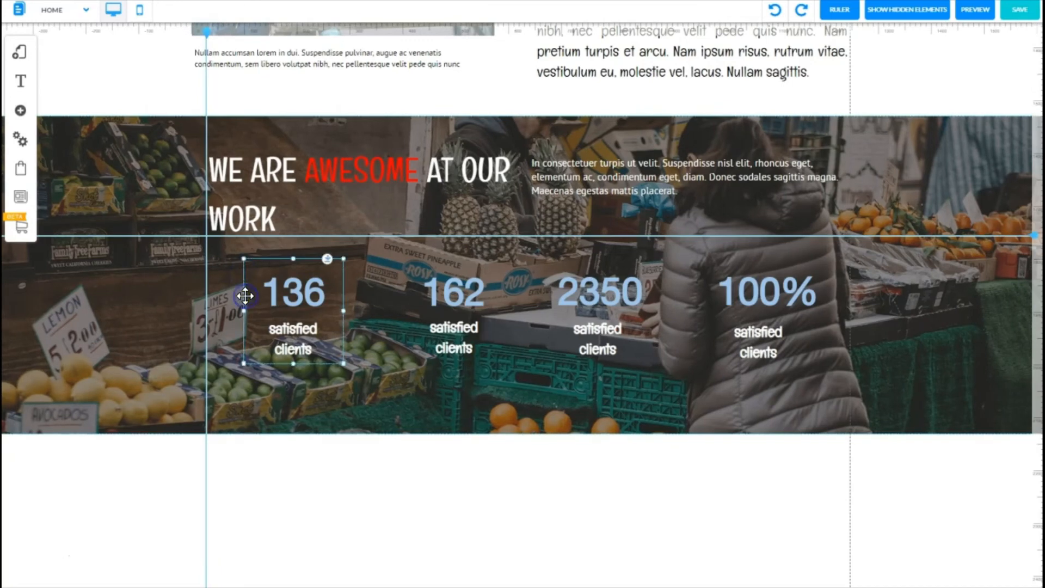
{"action": "left_click_drag", "start_coordinate": [245, 296], "coordinate": [209, 276]}
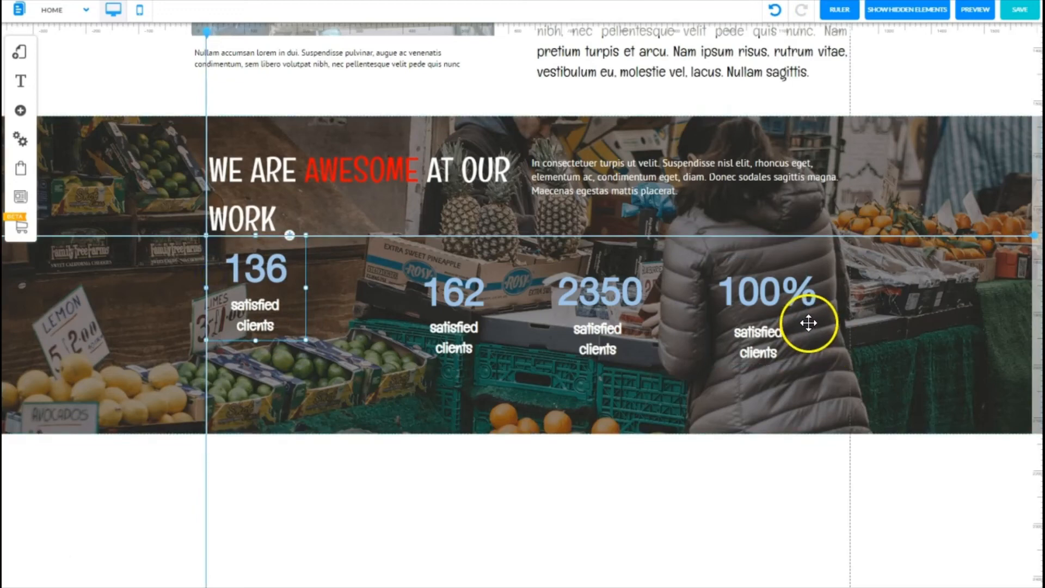
Step: Reposition the remaining counters evenly across the row and remove the horizontal guide
{"action": "left_click_drag", "start_coordinate": [710, 310], "coordinate": [738, 293]}
{"action": "left_click", "coordinate": [503, 281]}
{"action": "left_click_drag", "start_coordinate": [503, 281], "coordinate": [499, 278]}
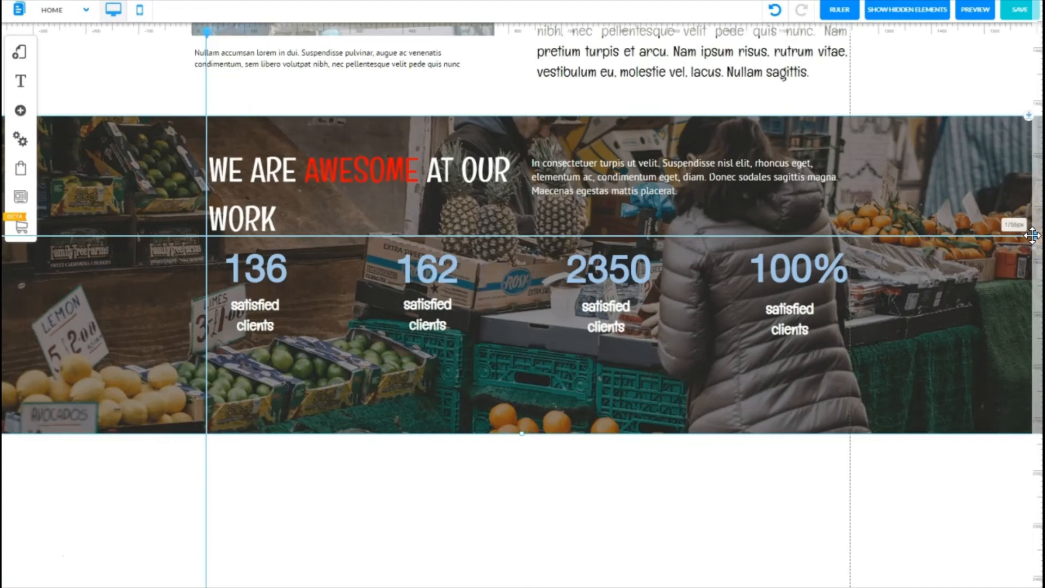
{"action": "double_click", "coordinate": [1032, 235]}
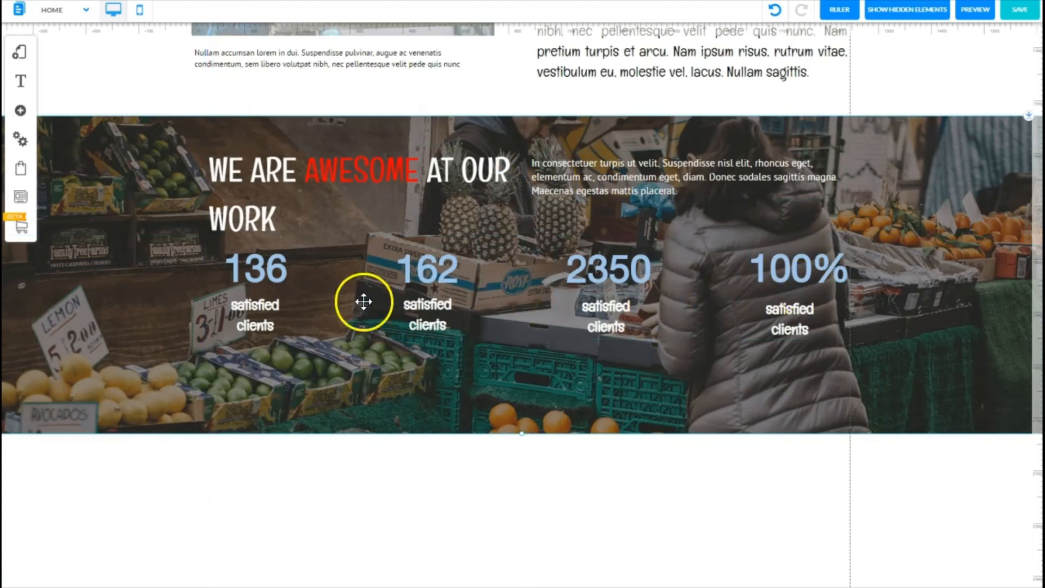
Step: Shorten the banner section's height, previewing the page before and after the change
{"action": "left_click", "coordinate": [975, 9]}
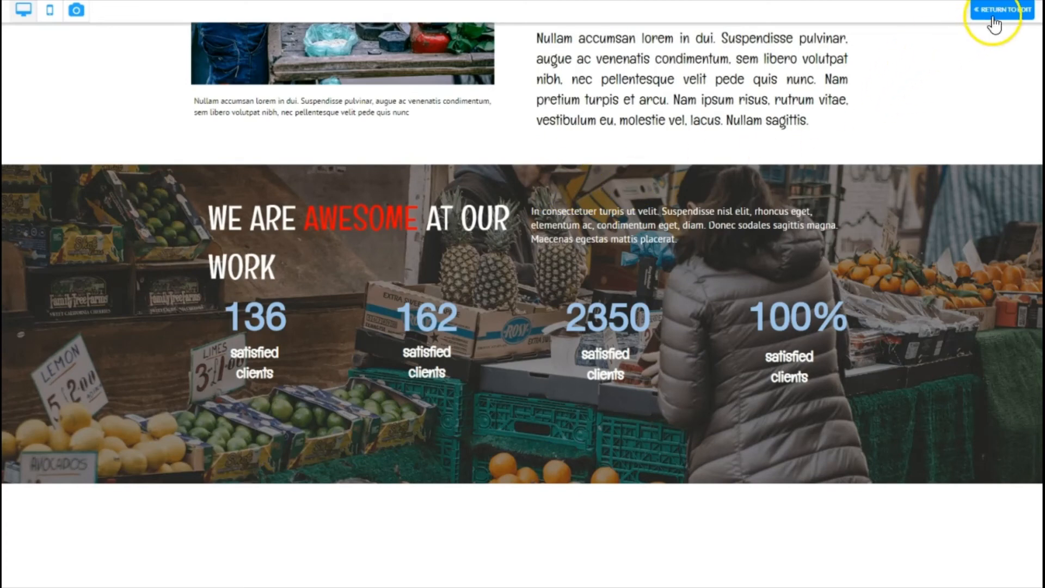
{"action": "left_click", "coordinate": [995, 11]}
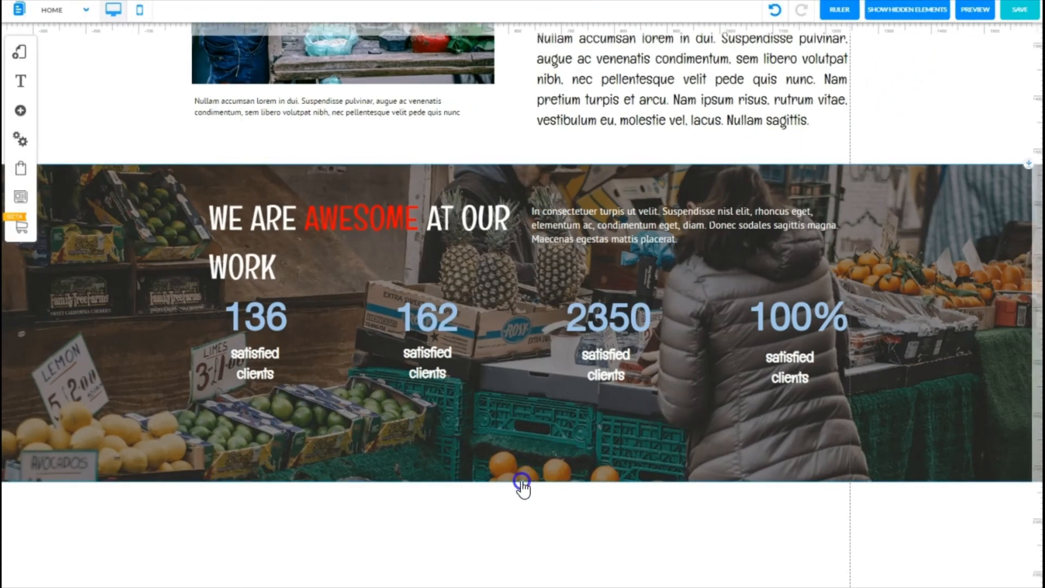
{"action": "left_click_drag", "start_coordinate": [521, 475], "coordinate": [147, 385]}
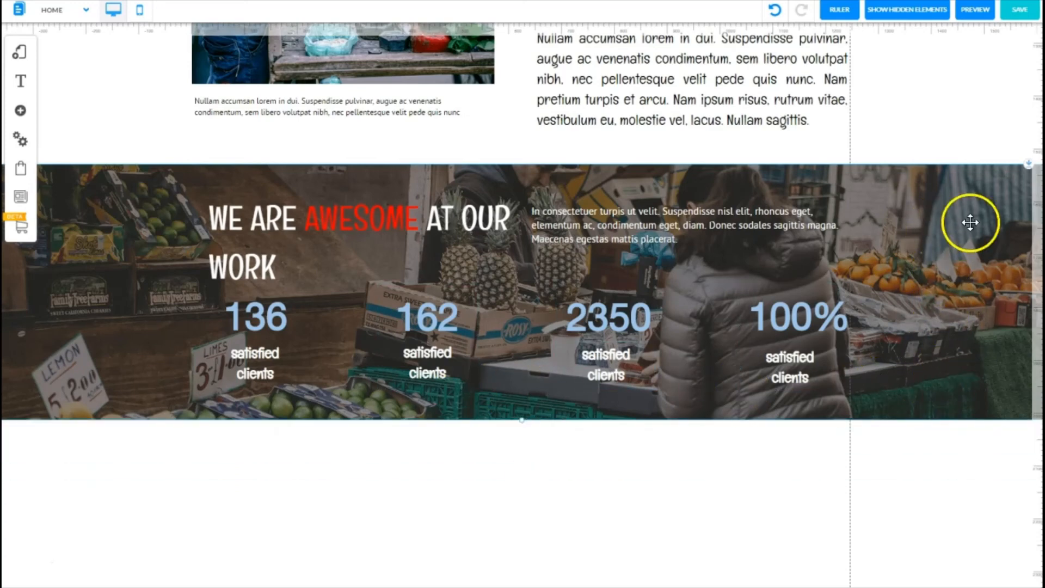
{"action": "left_click", "coordinate": [975, 11]}
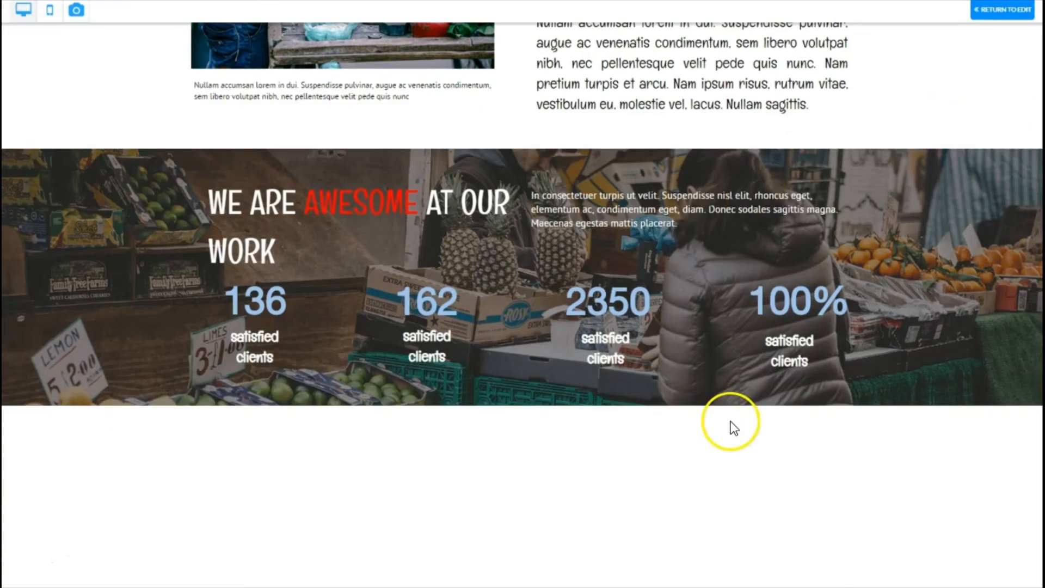
{"action": "left_click", "coordinate": [991, 12]}
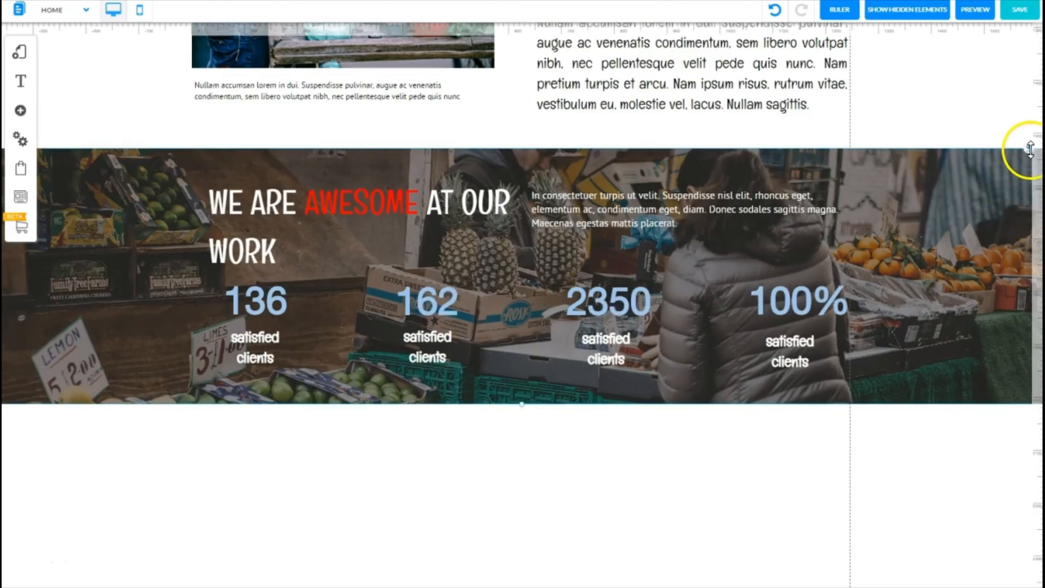
Step: Raise the banner section's top edge and save the changes to the Home page
{"action": "left_click_drag", "start_coordinate": [1029, 147], "coordinate": [1025, 109]}
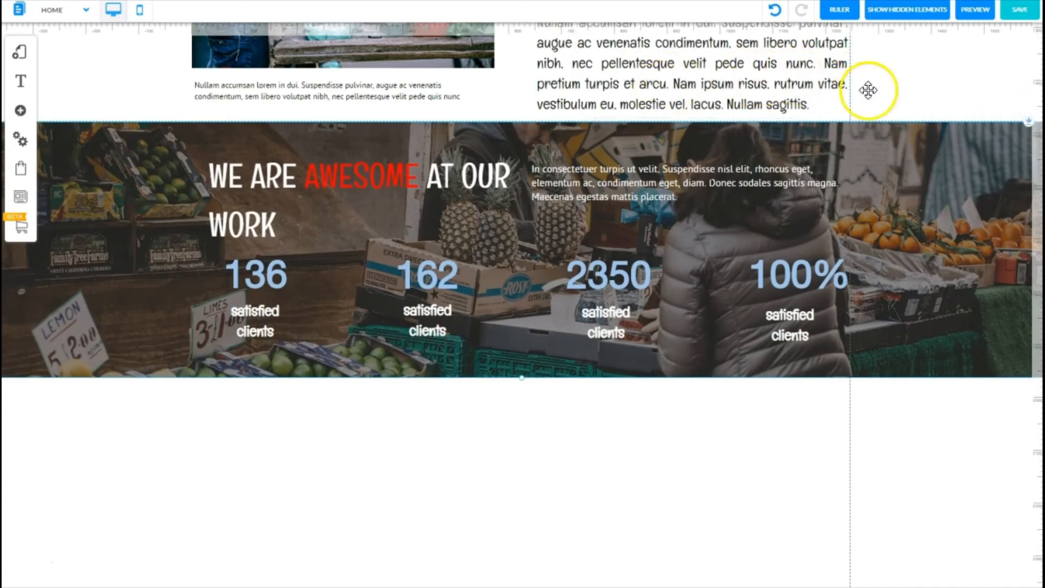
{"action": "left_click", "coordinate": [1011, 10]}
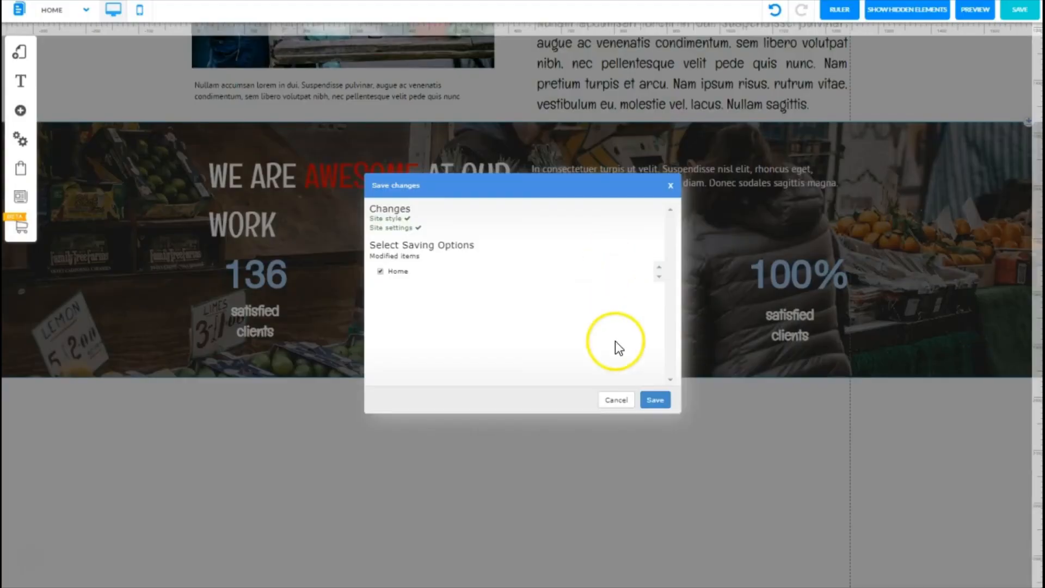
{"action": "left_click", "coordinate": [655, 399]}
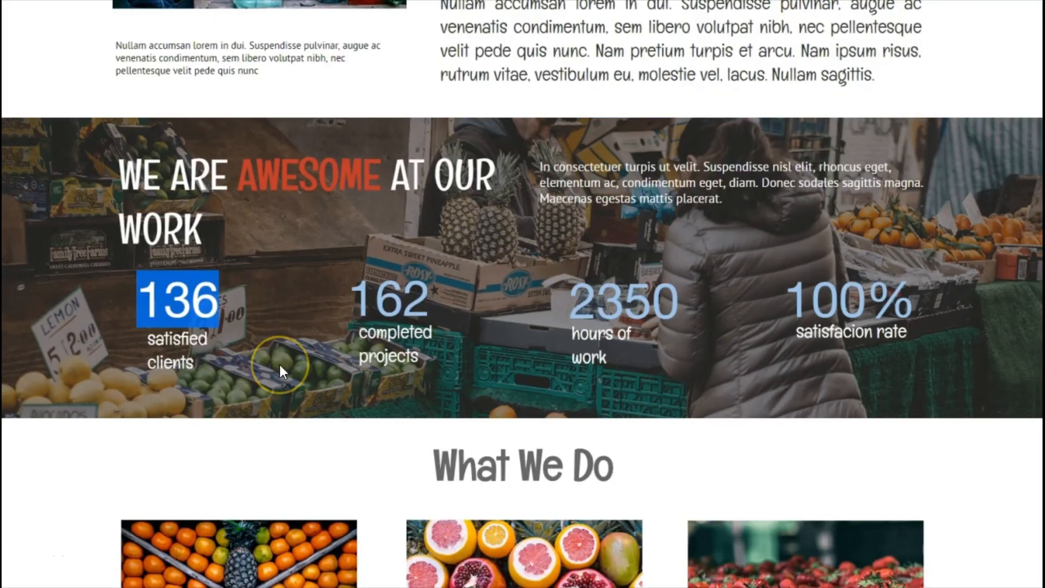
Step: Copy the second statistic's label 'completed projects' from the reference page
{"action": "left_click", "coordinate": [280, 364]}
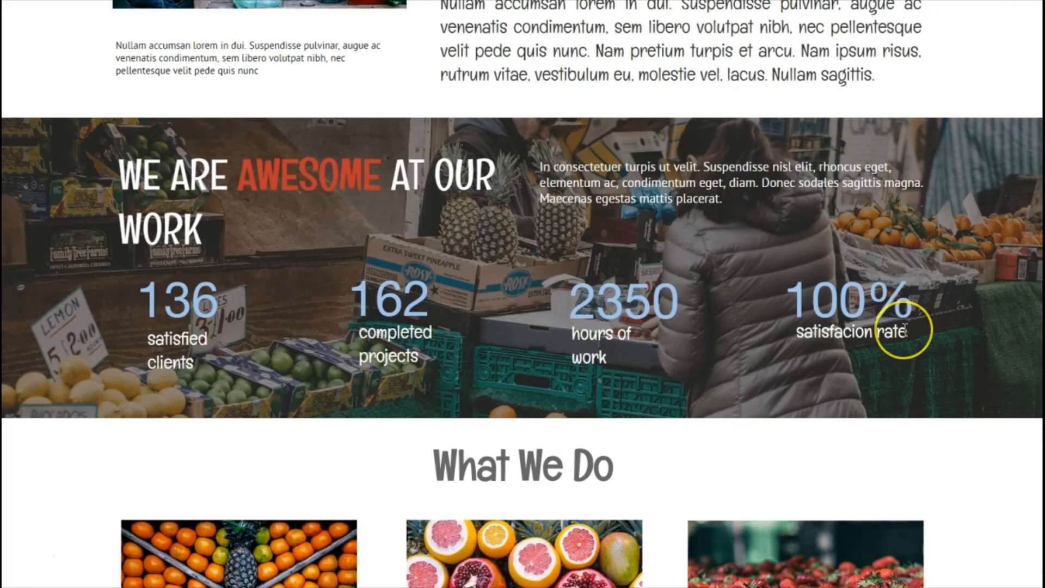
{"action": "left_click", "coordinate": [418, 356]}
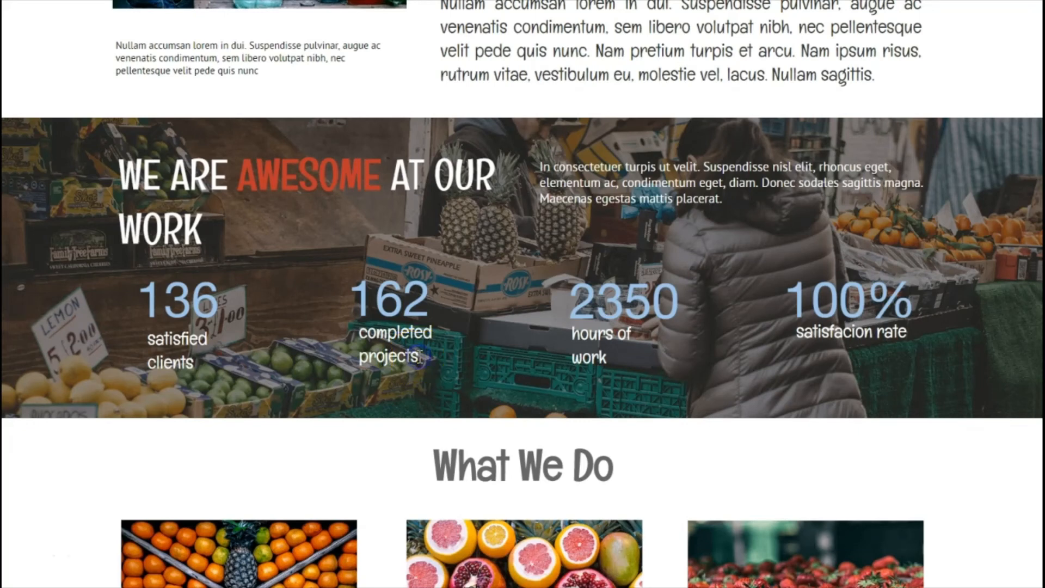
{"action": "left_click_drag", "start_coordinate": [407, 356], "coordinate": [358, 338]}
{"action": "key", "text": "ctrl+c"}
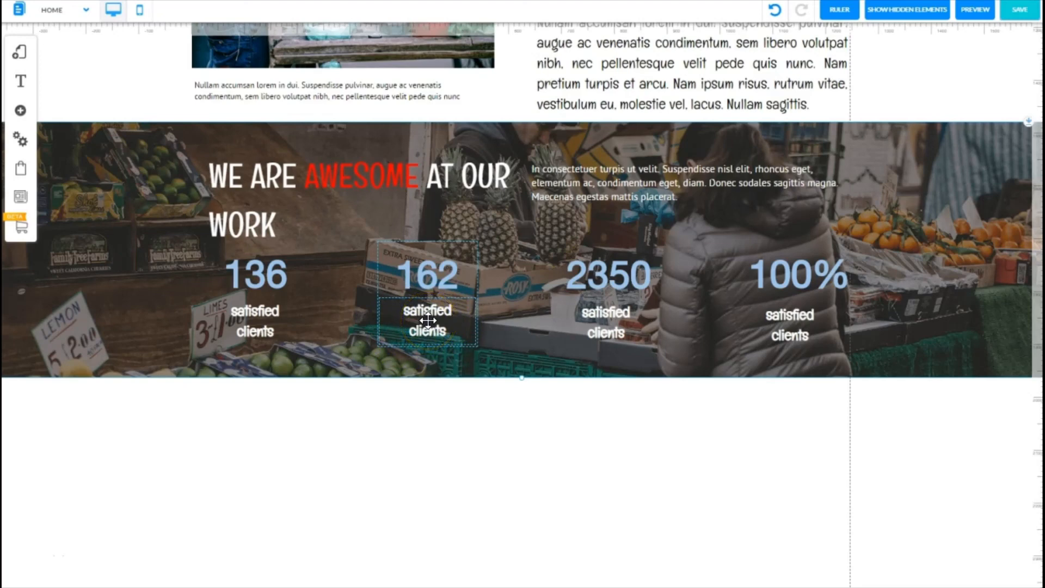
Step: Replace the second counter's label text with 'completed projects'
{"action": "double_click", "coordinate": [428, 320]}
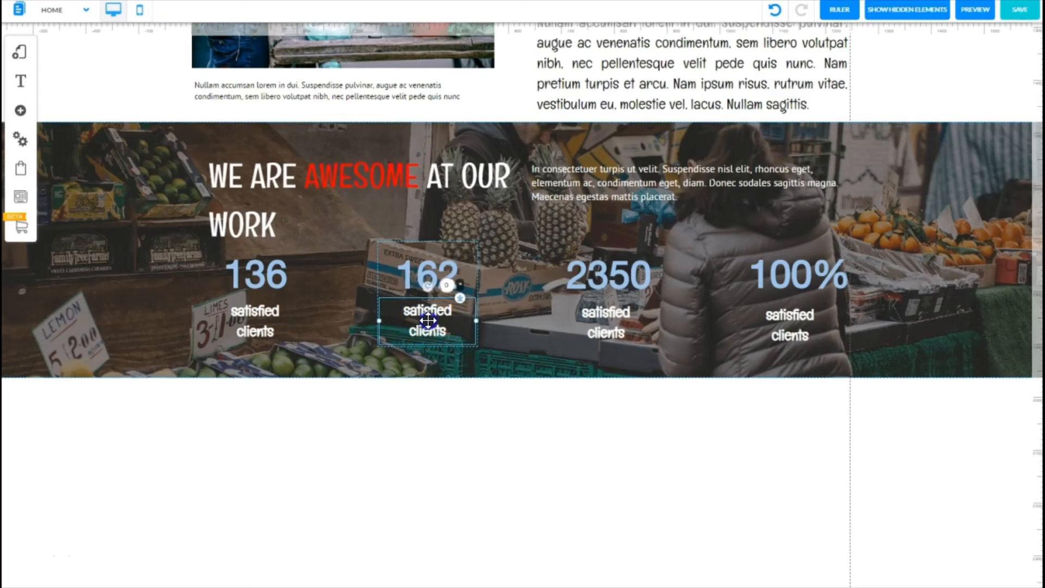
{"action": "left_click_drag", "start_coordinate": [448, 330], "coordinate": [405, 320]}
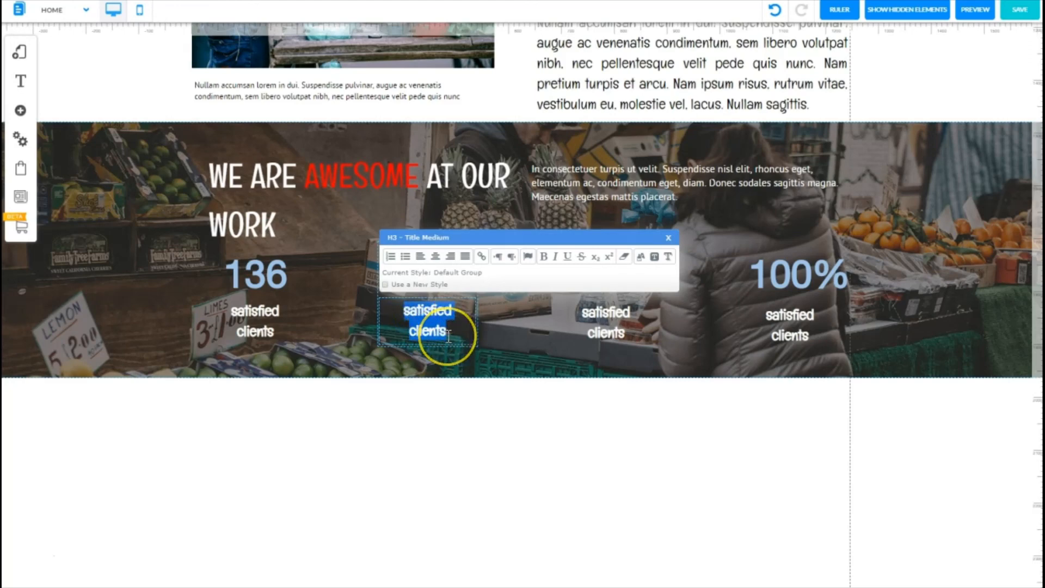
{"action": "key", "text": "ctrl+v"}
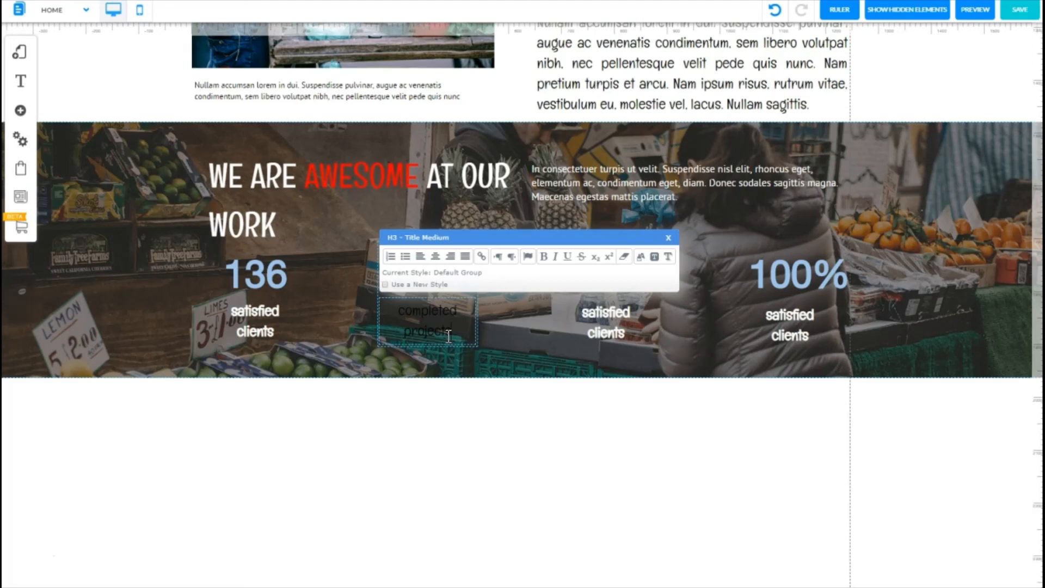
Step: Clear the pasted formatting from the second counter's 'completed projects' label
{"action": "left_click_drag", "start_coordinate": [453, 332], "coordinate": [409, 317]}
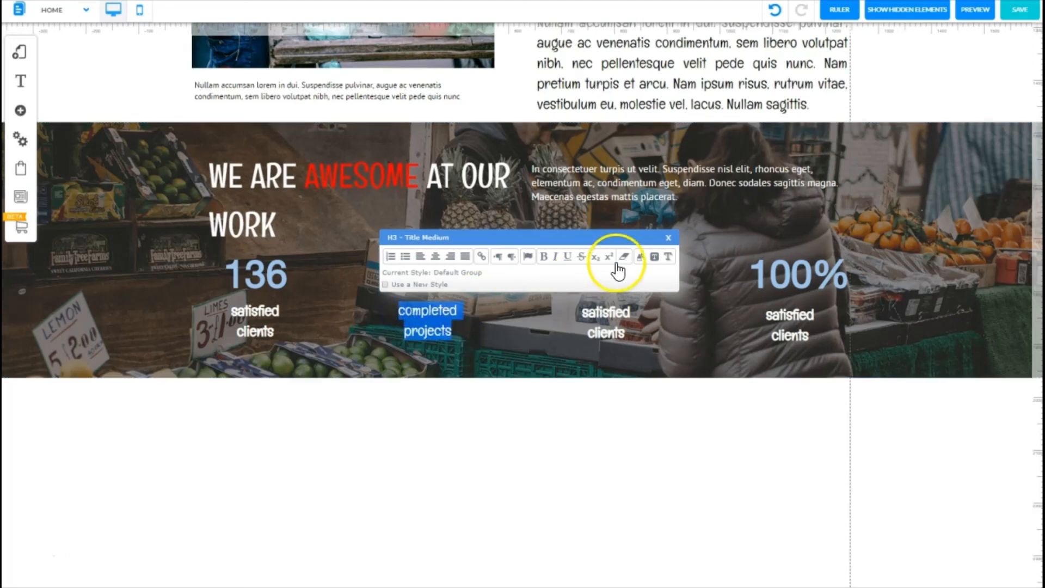
{"action": "left_click", "coordinate": [641, 258]}
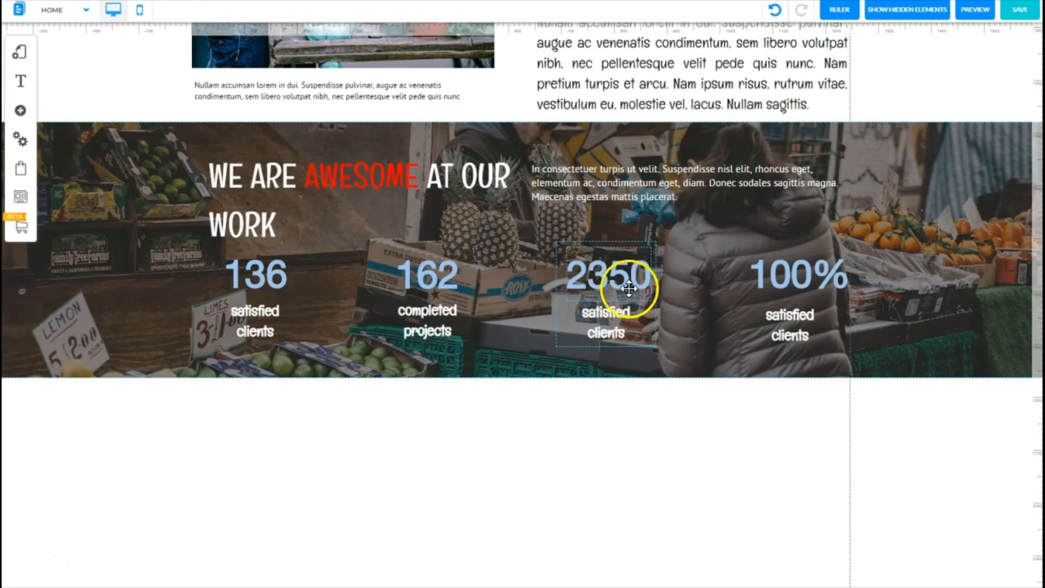
Step: Replace the third counter's label text with 'hours of work'
{"action": "double_click", "coordinate": [609, 323]}
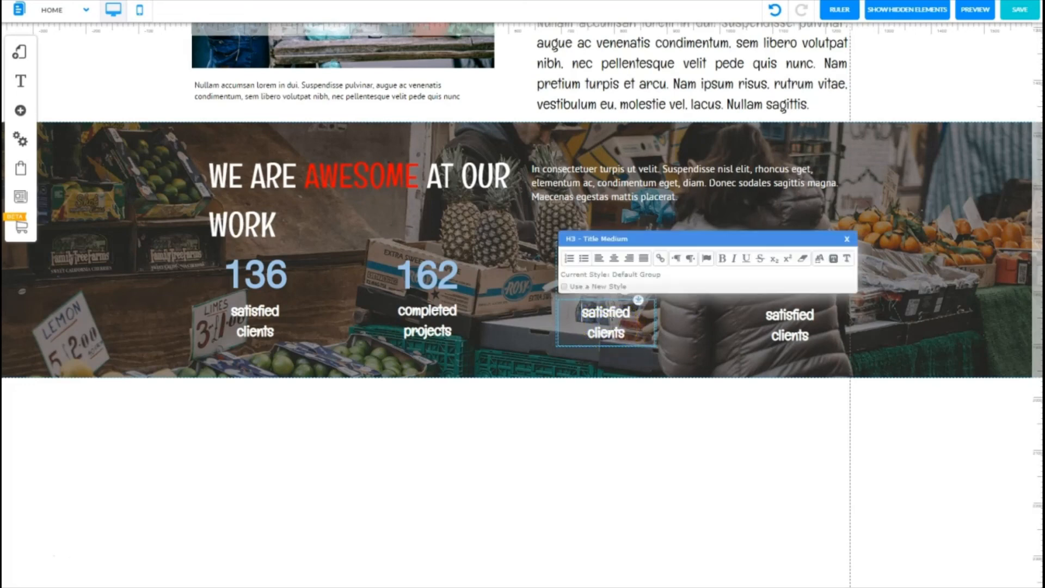
{"action": "left_click_drag", "start_coordinate": [627, 332], "coordinate": [593, 313]}
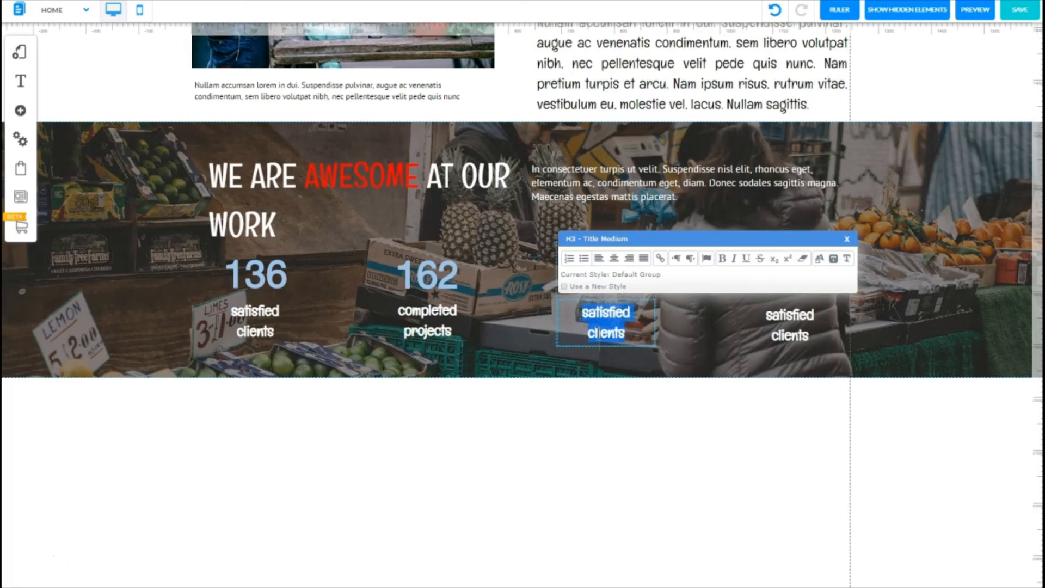
{"action": "type", "text": "hours of work"}
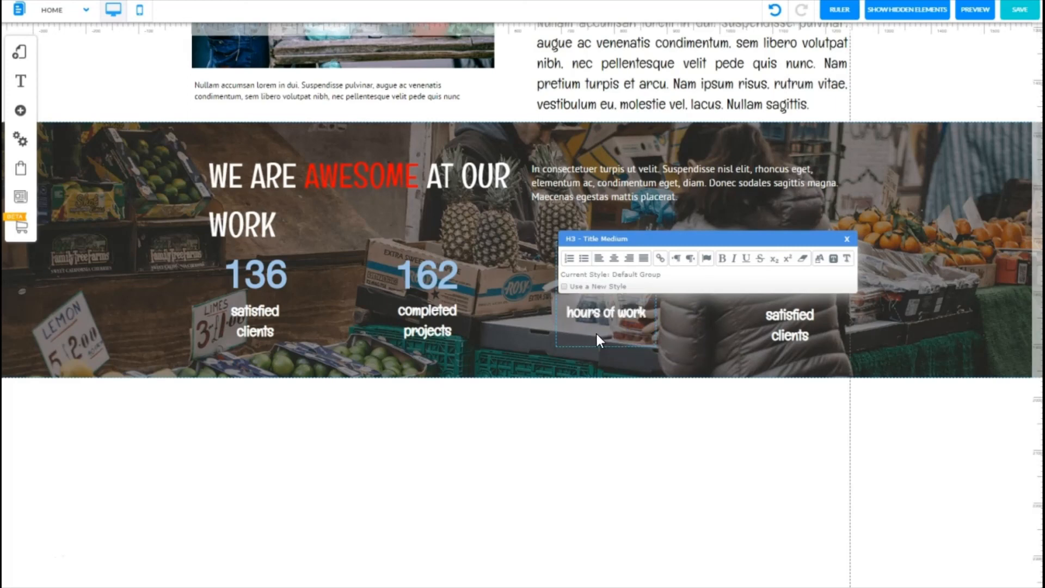
Step: Replace the fourth counter's label text with 'satisfaction rate'
{"action": "left_click", "coordinate": [786, 320]}
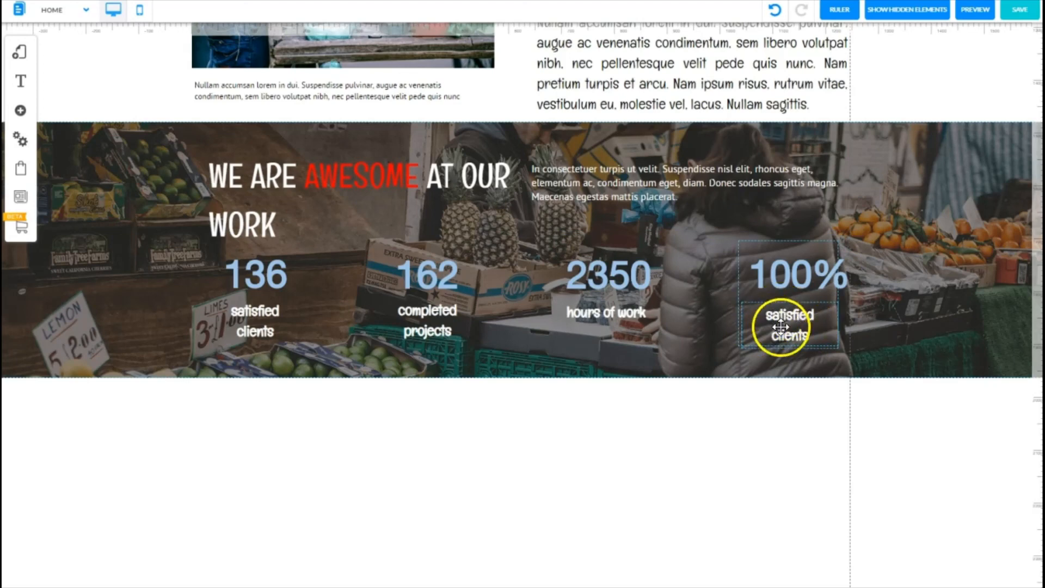
{"action": "double_click", "coordinate": [809, 328]}
{"action": "left_click_drag", "start_coordinate": [810, 334], "coordinate": [766, 316]}
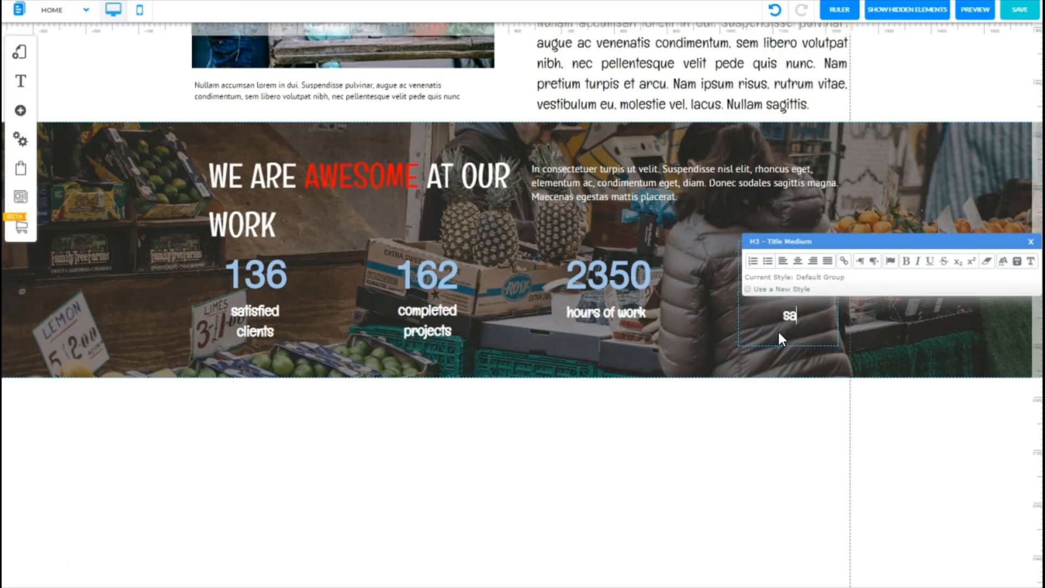
{"action": "type", "text": "satisfaction rate"}
{"action": "left_click", "coordinate": [919, 291]}
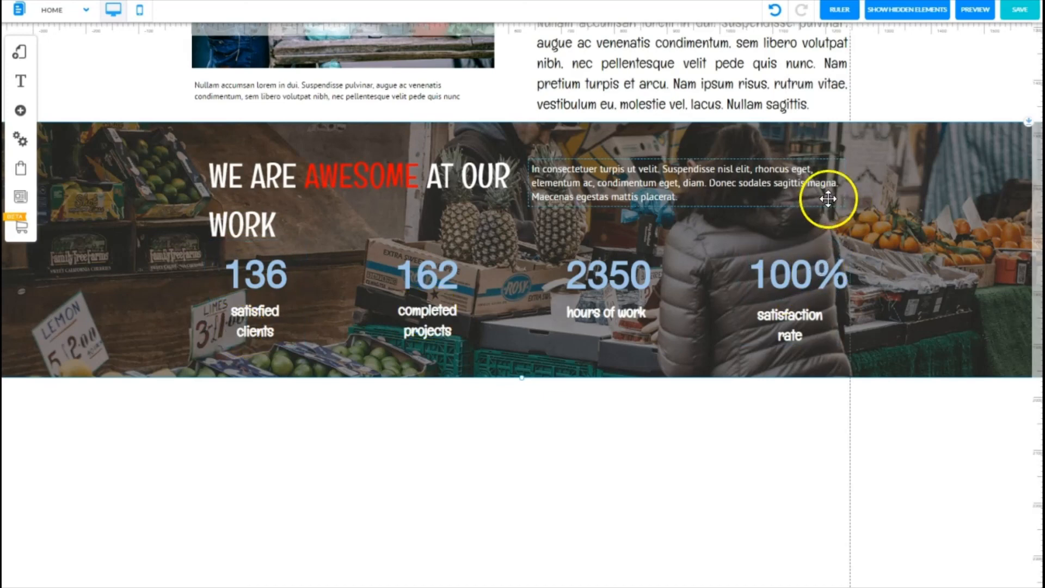
Step: Shift the fourth counter block slightly left to line up with the other statistics
{"action": "left_click", "coordinate": [740, 265]}
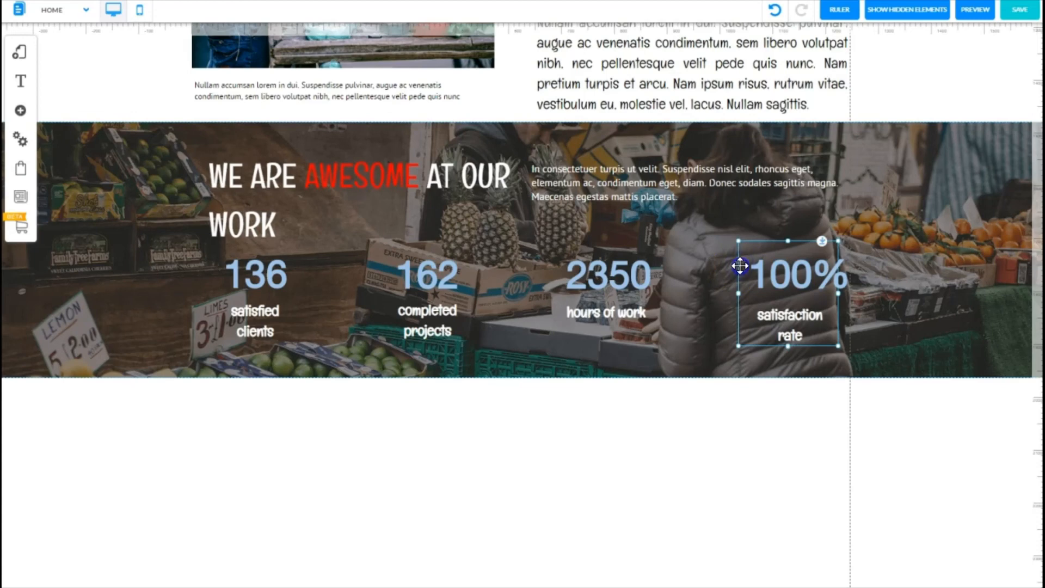
{"action": "left_click_drag", "start_coordinate": [740, 266], "coordinate": [735, 266]}
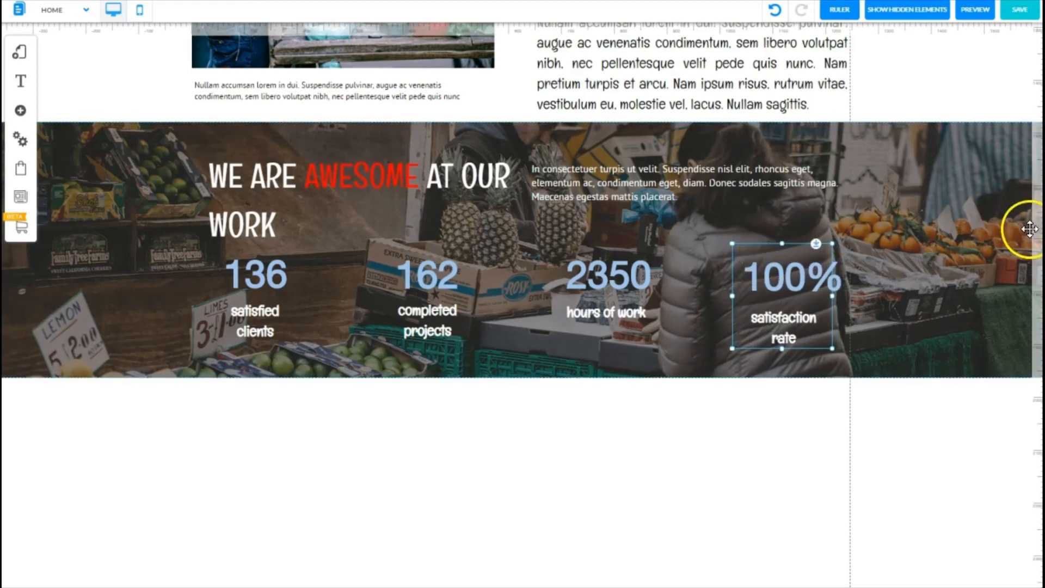
{"action": "mouse_move", "coordinate": [1039, 231]}
{"action": "left_mouse_down"}
{"action": "mouse_move", "coordinate": [1035, 248]}
{"action": "mouse_move", "coordinate": [1026, 240]}
{"action": "left_mouse_up"}
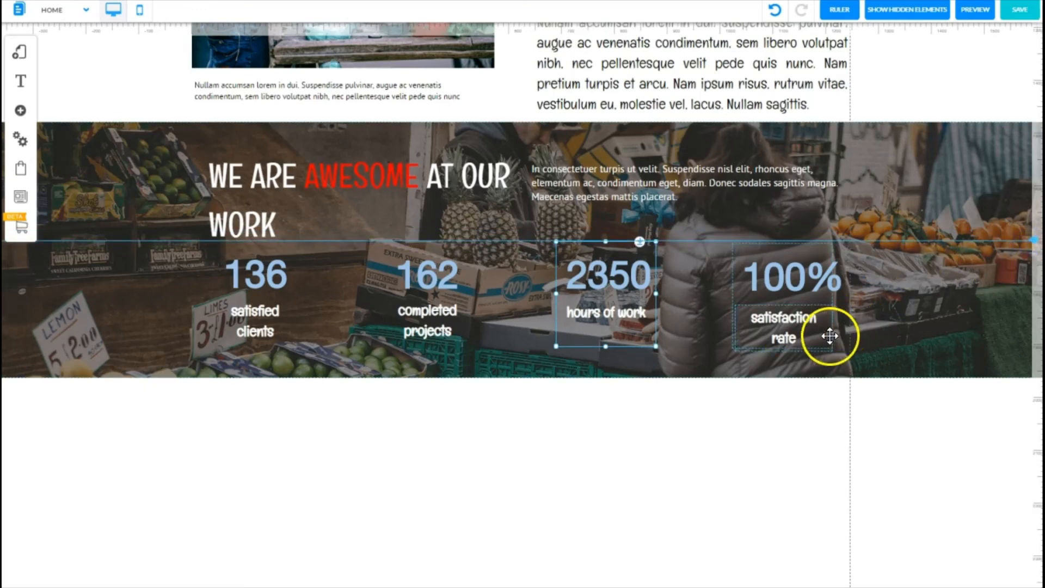
{"action": "left_click", "coordinate": [733, 293]}
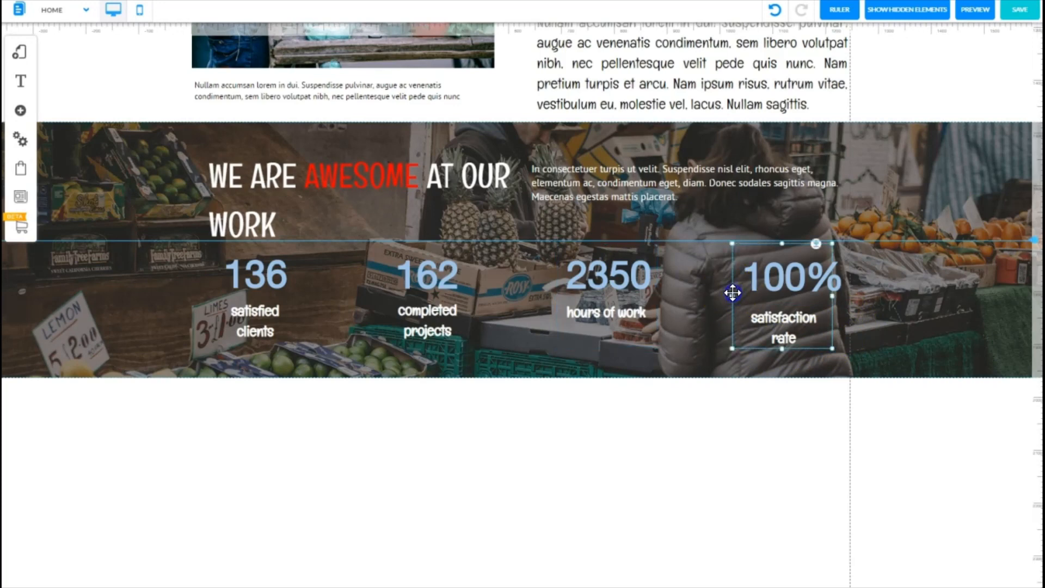
{"action": "left_click_drag", "start_coordinate": [732, 293], "coordinate": [733, 289]}
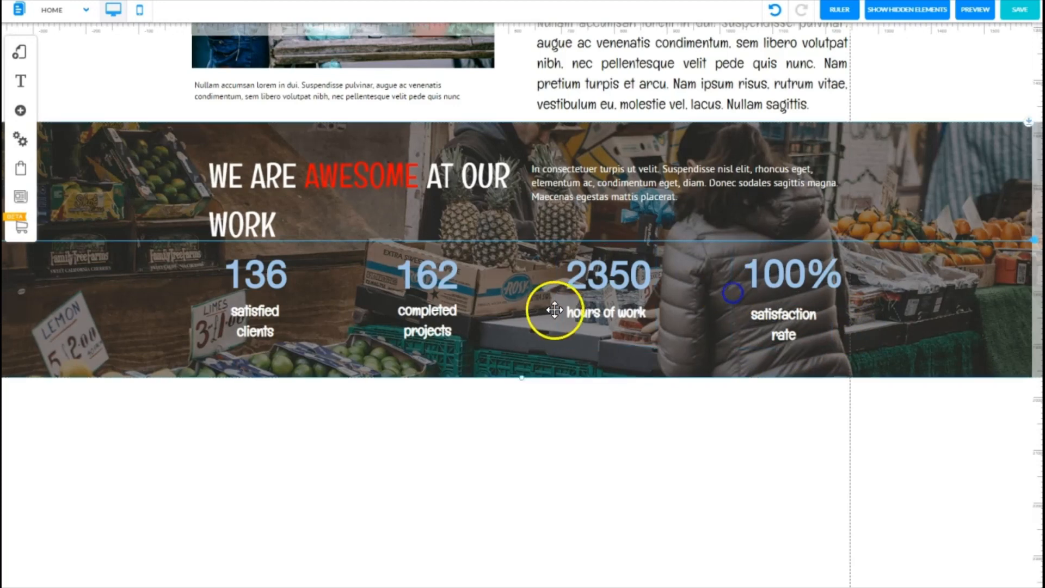
Step: Shift the second counter block slightly left to even out the spacing of the statistics row
{"action": "left_click", "coordinate": [380, 293]}
{"action": "left_click_drag", "start_coordinate": [380, 293], "coordinate": [370, 293]}
{"action": "left_click_drag", "start_coordinate": [72, 316], "coordinate": [72, 319]}
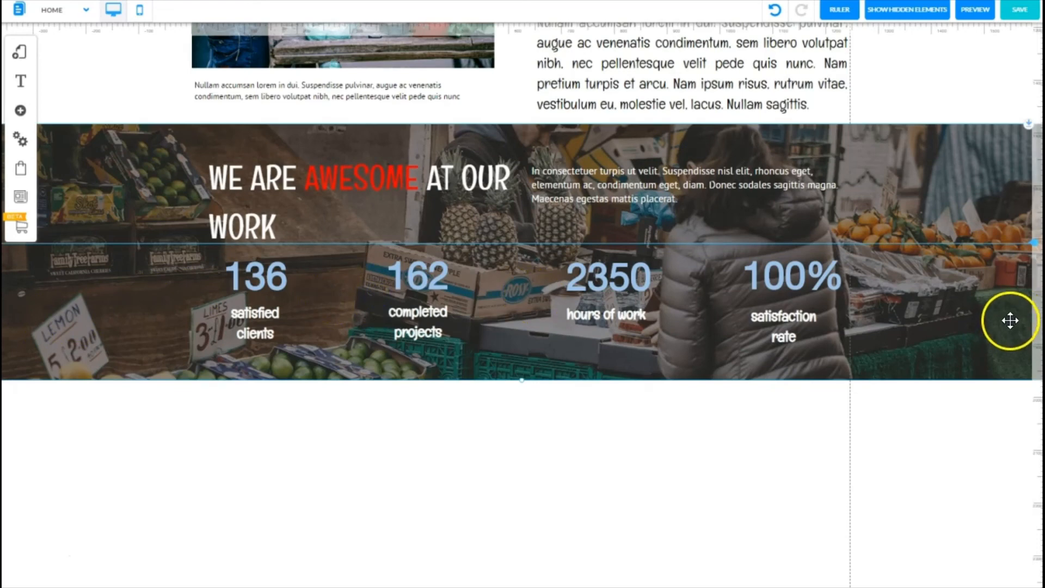
{"action": "left_click", "coordinate": [1030, 241]}
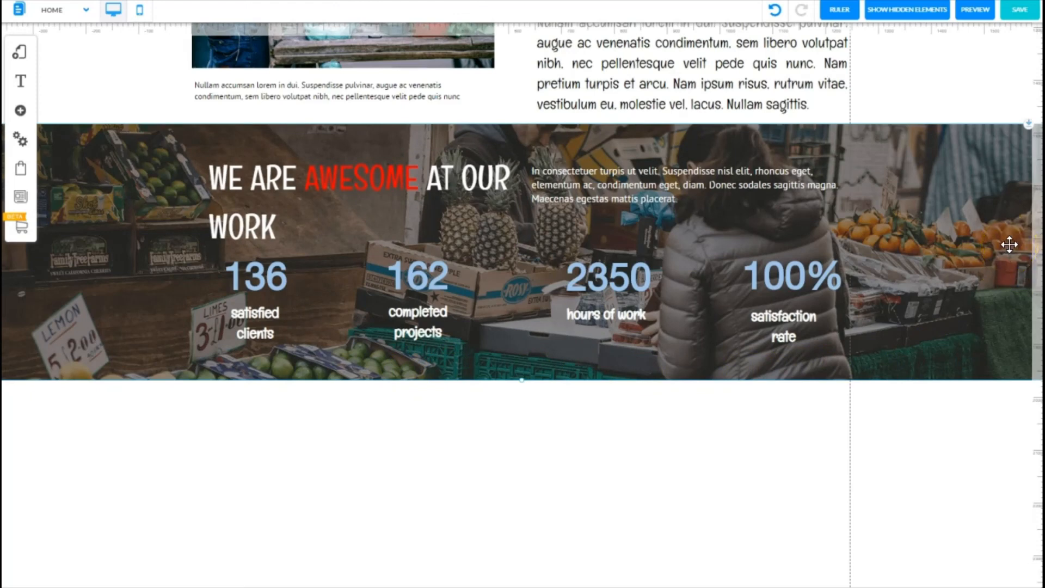
Step: Preview the finished banner and save the changes to the Home page
{"action": "left_click", "coordinate": [976, 10]}
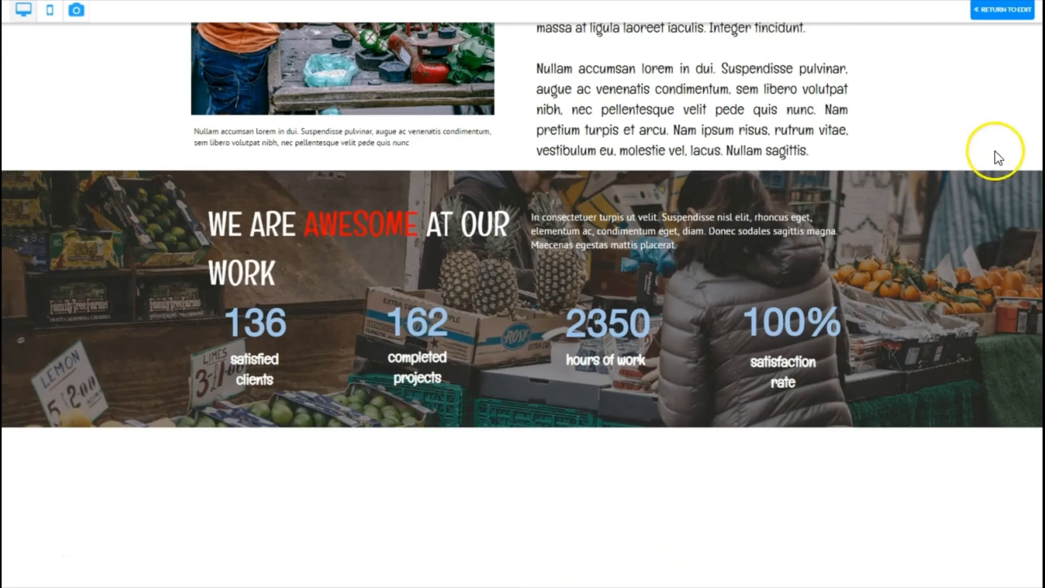
{"action": "left_click", "coordinate": [1003, 11]}
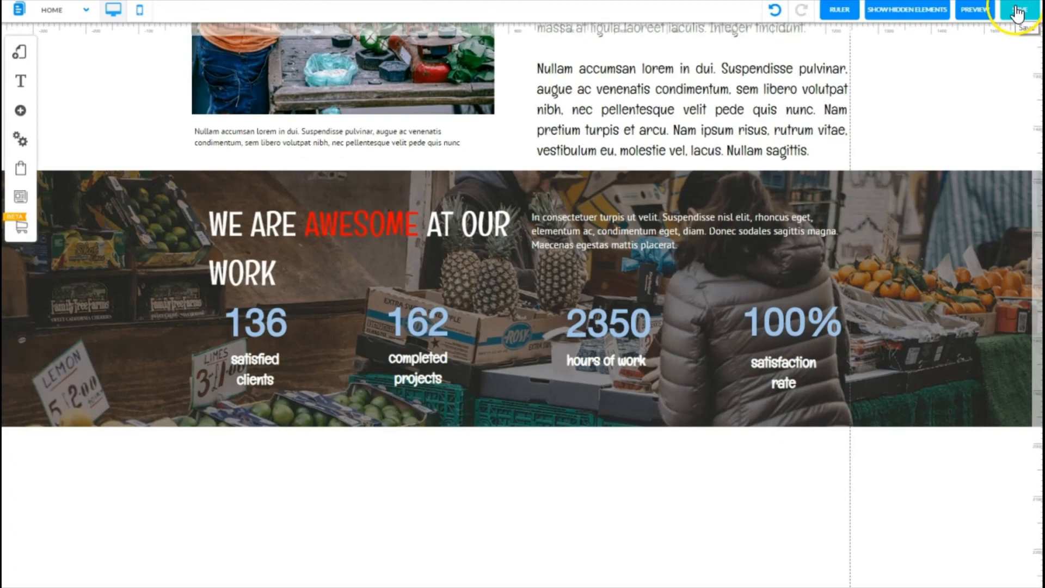
{"action": "left_click", "coordinate": [1016, 10]}
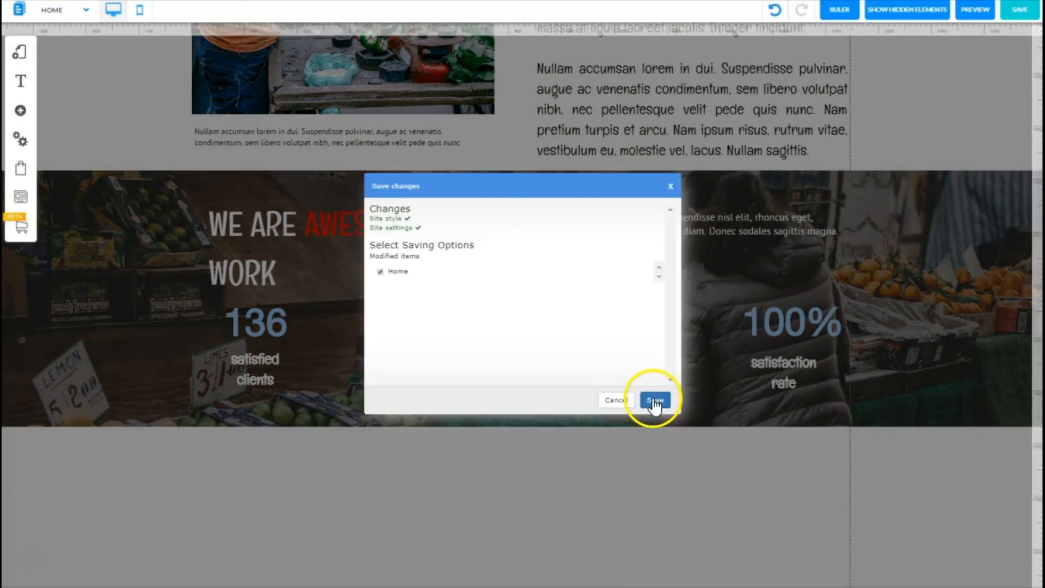
{"action": "left_click", "coordinate": [655, 401]}
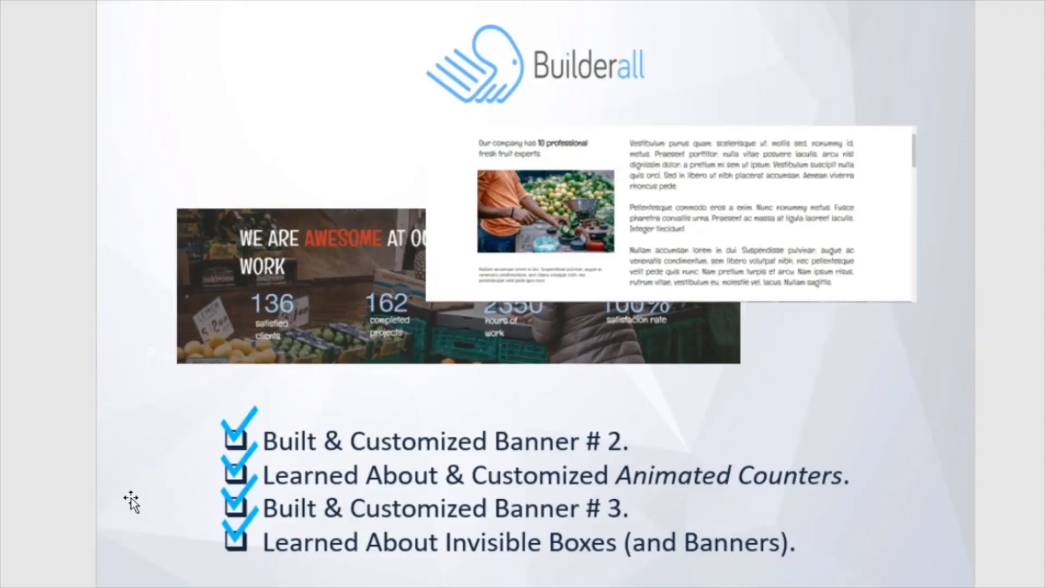